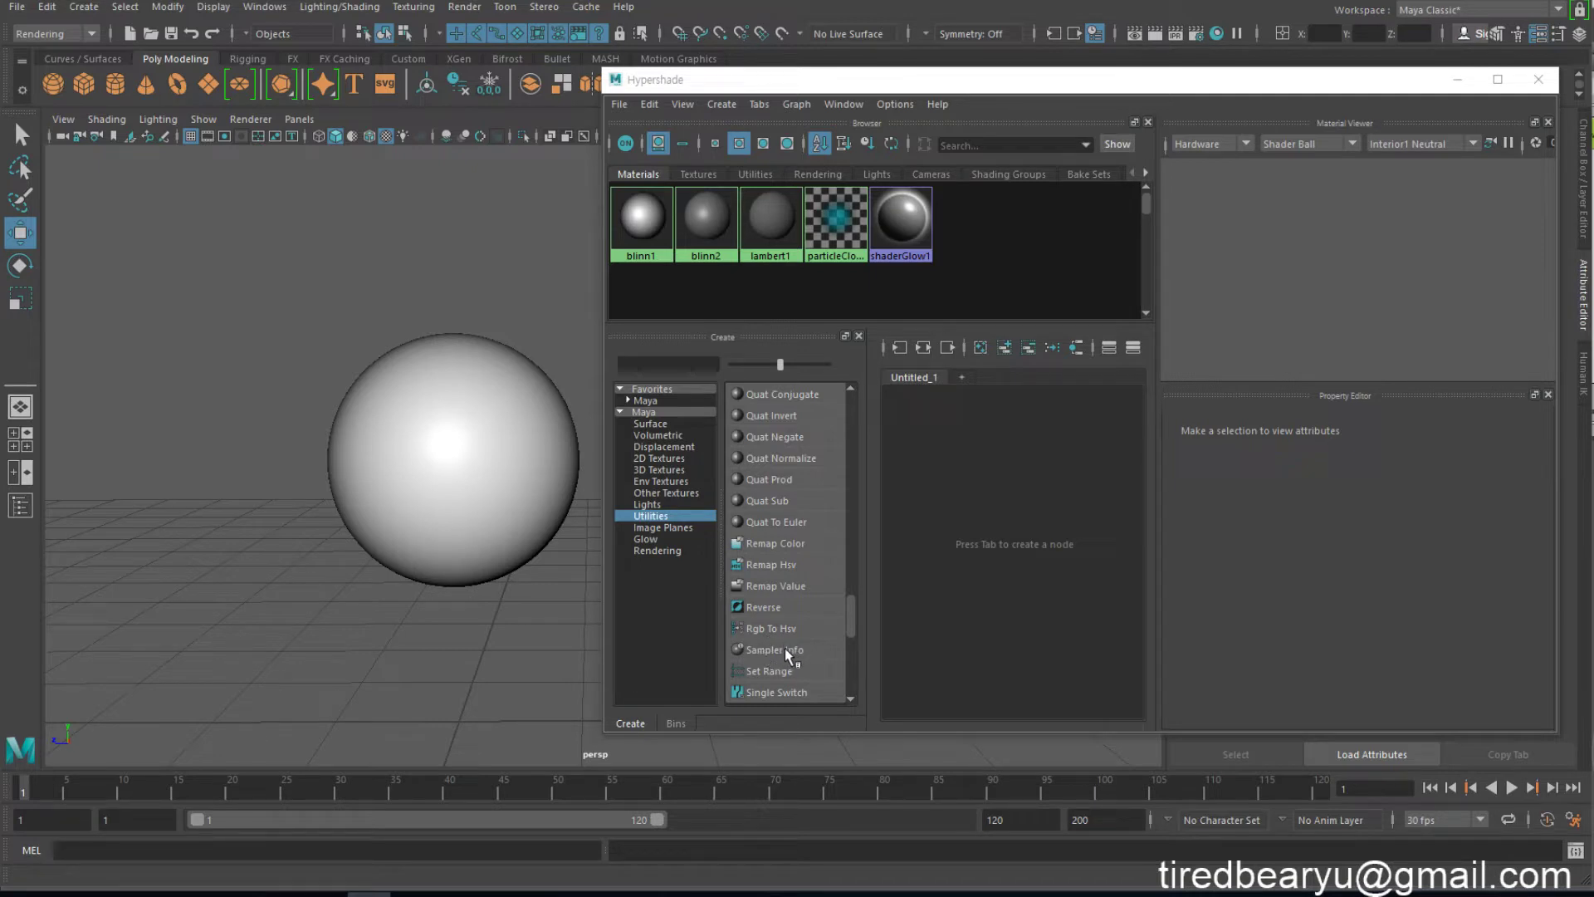
- Create a Sampler Info utility node in Hypershade and scroll to its Facing Ratio attribute
left_click(785, 648)
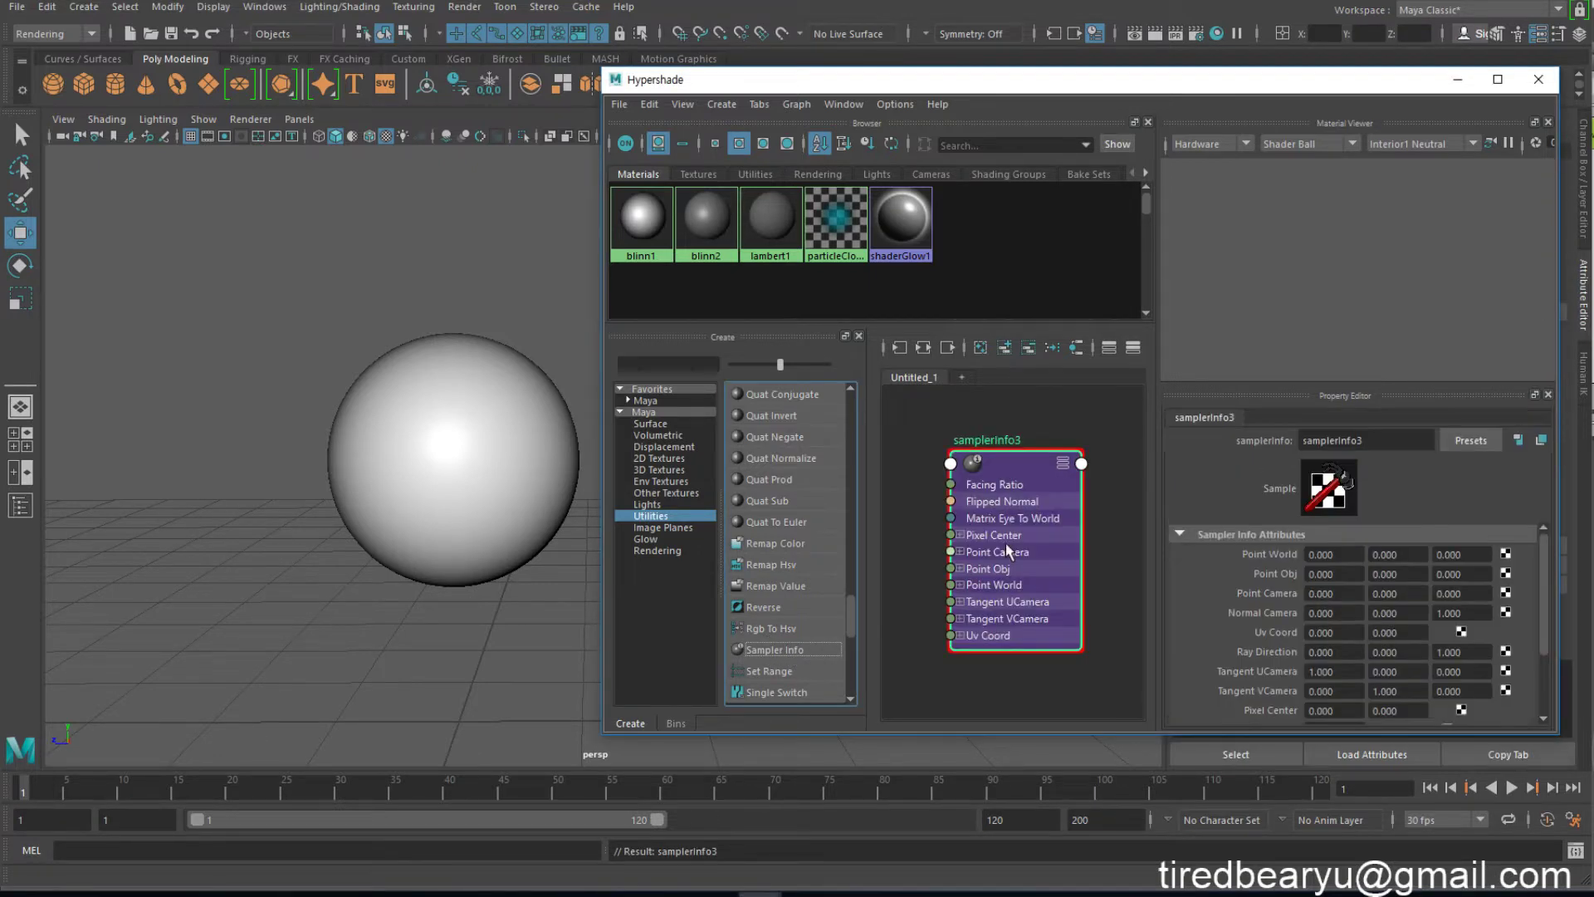
scroll(1342, 574, "down", 3)
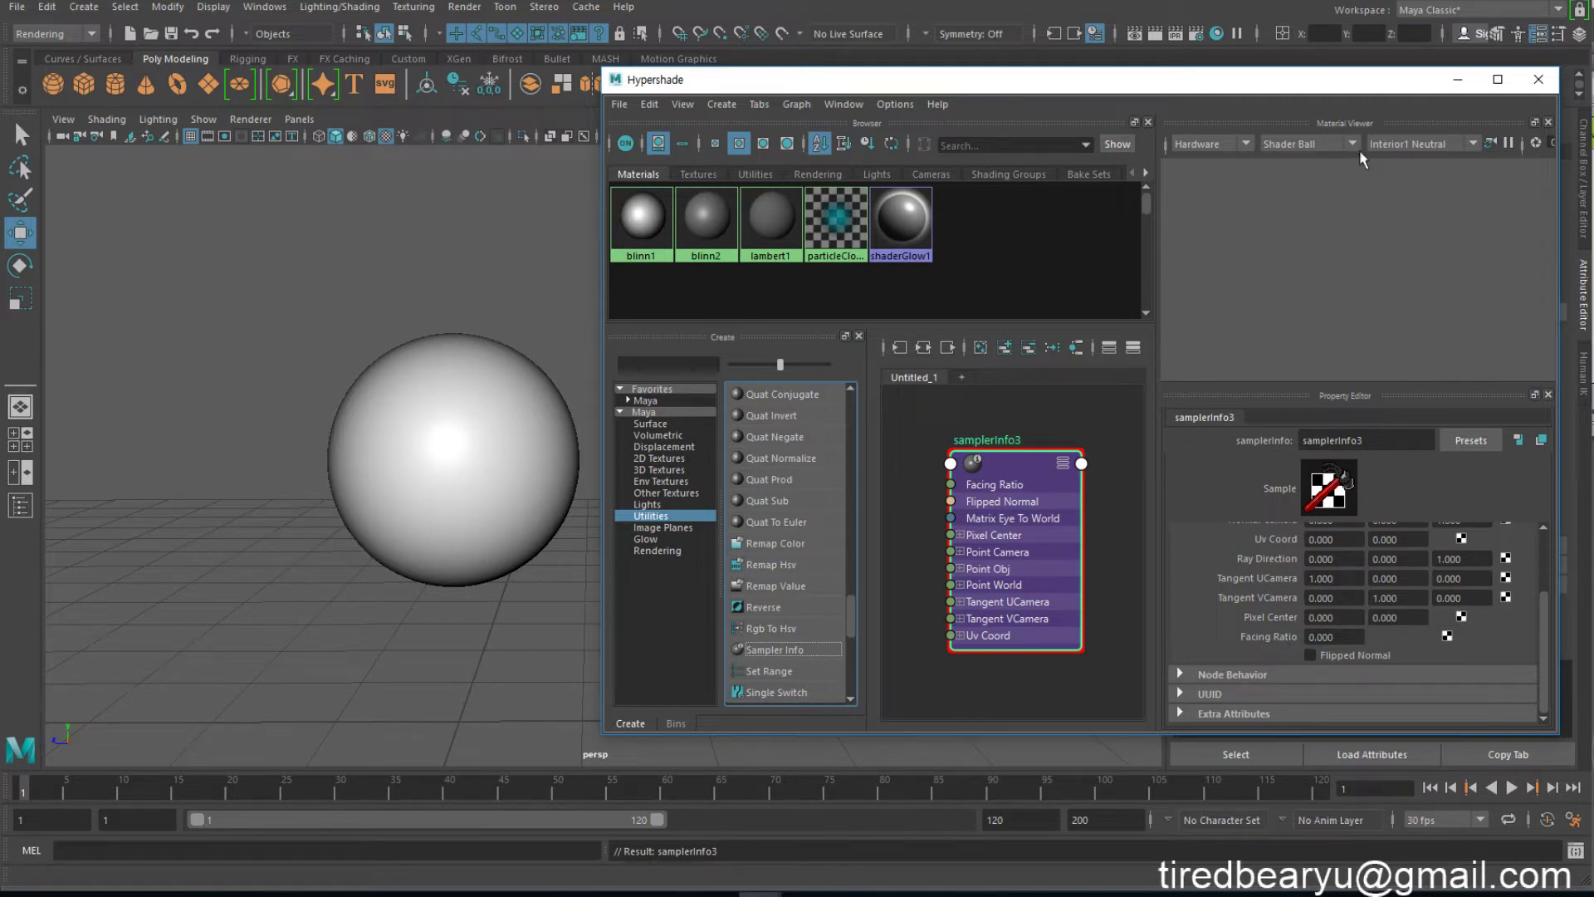
left_click(1456, 80)
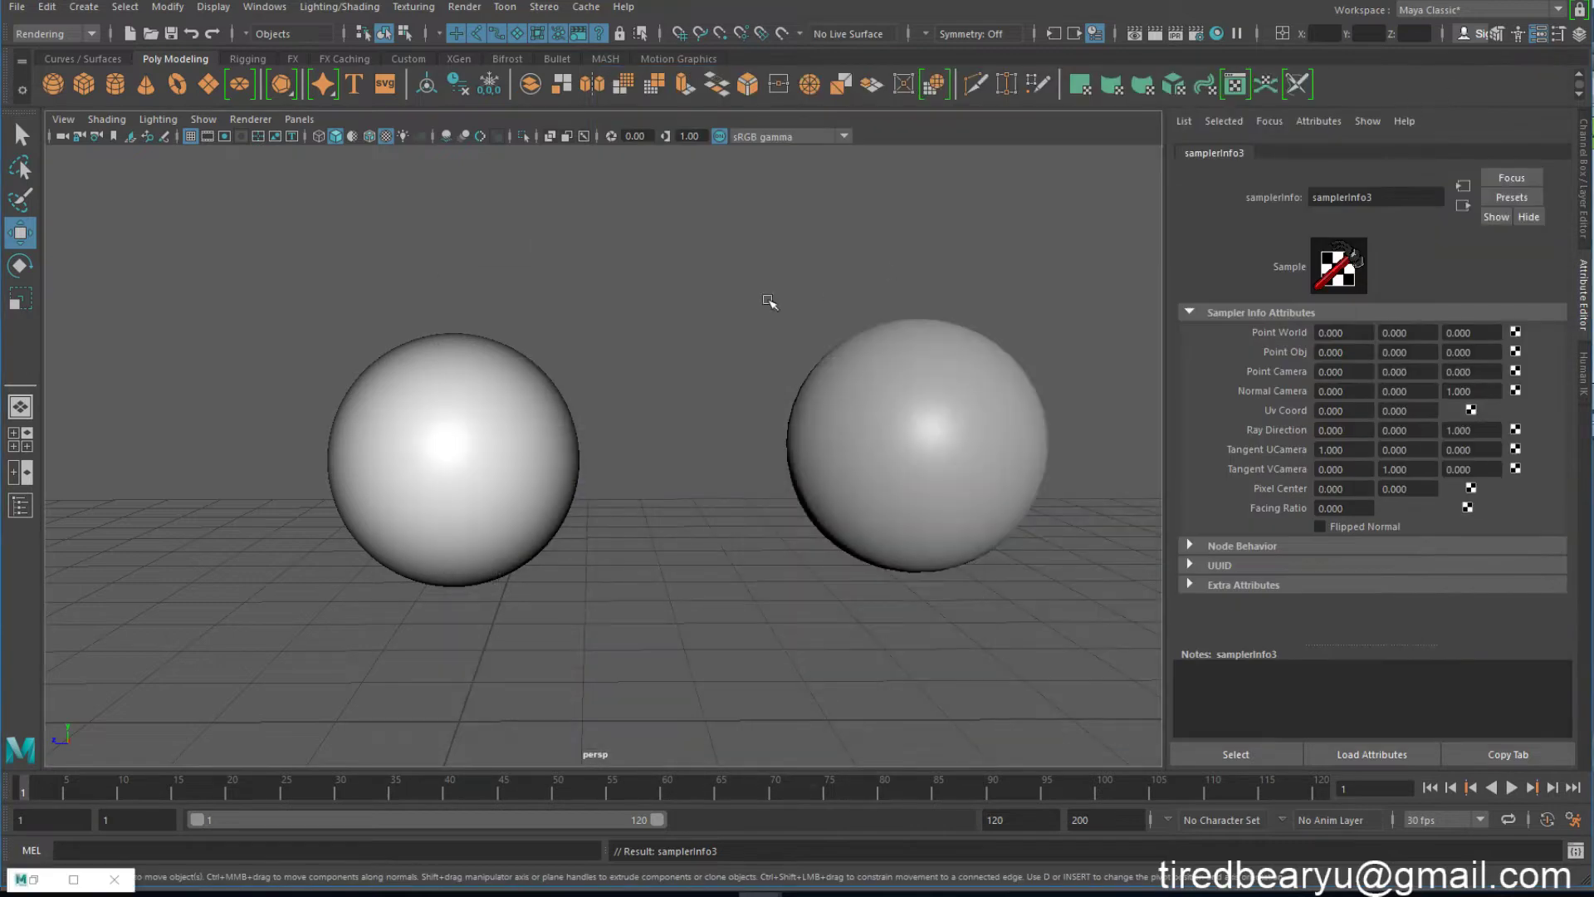
left_click(461, 455)
left_click(699, 441)
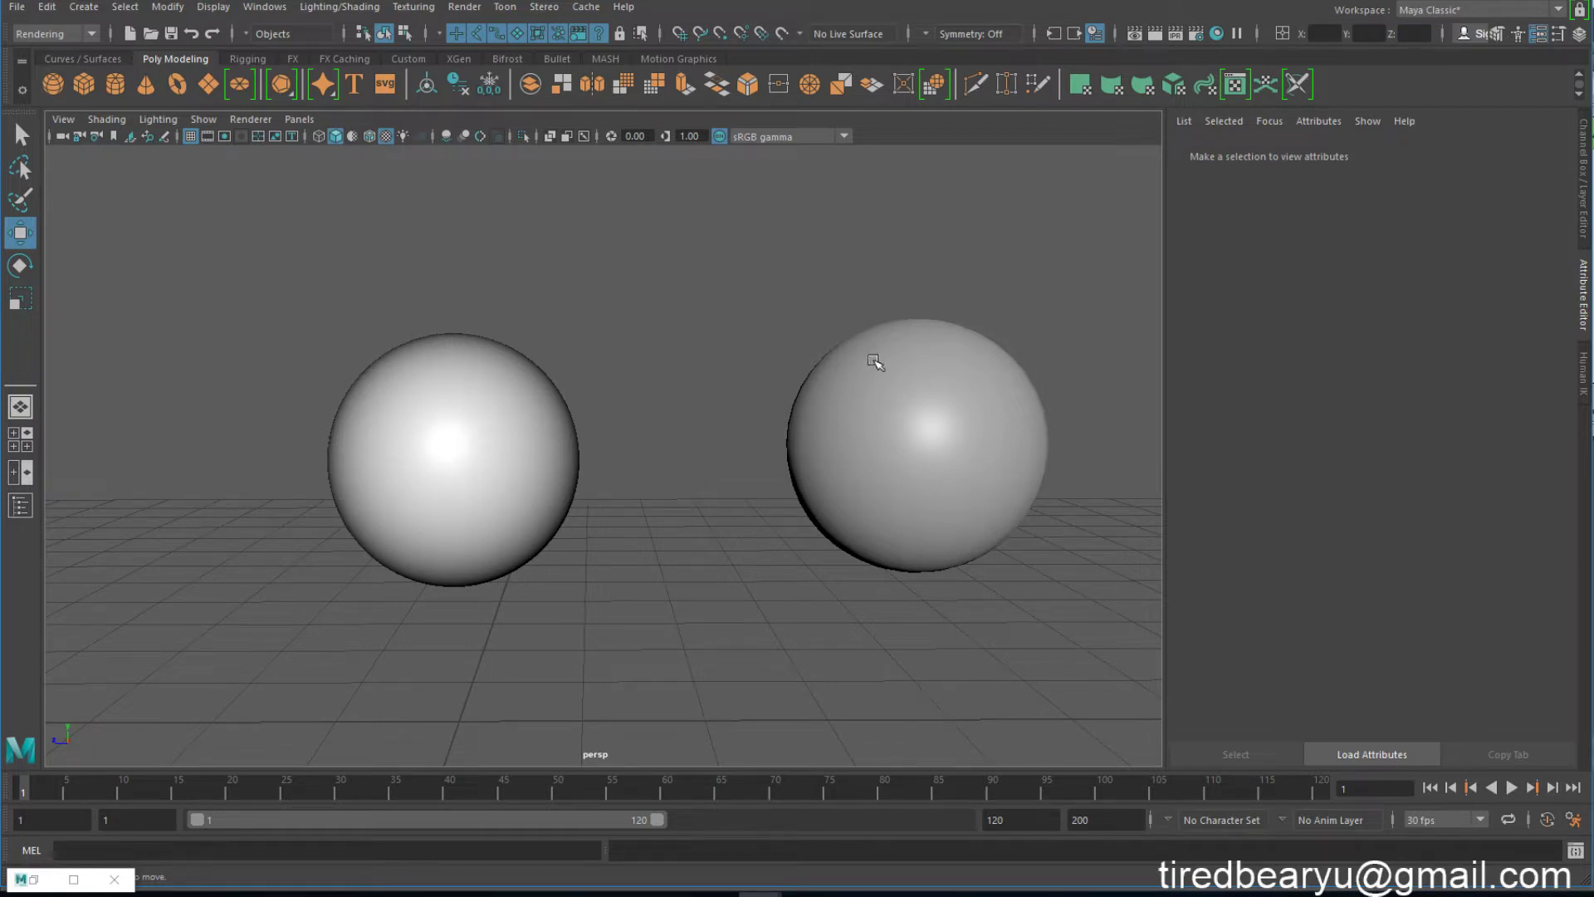
left_click(447, 430)
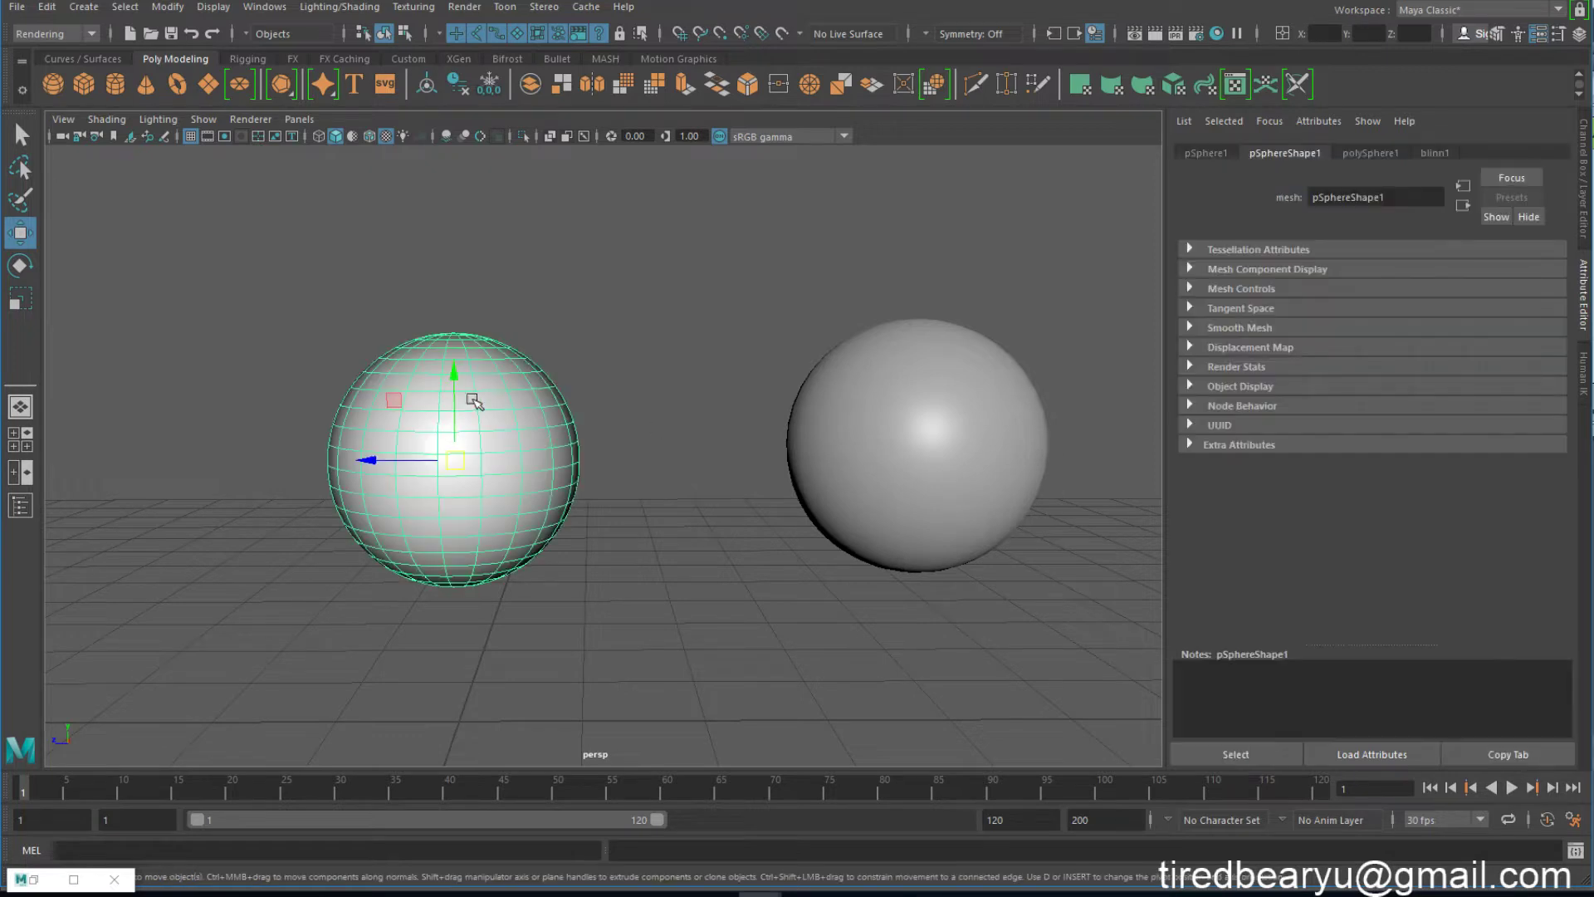
left_click(539, 363)
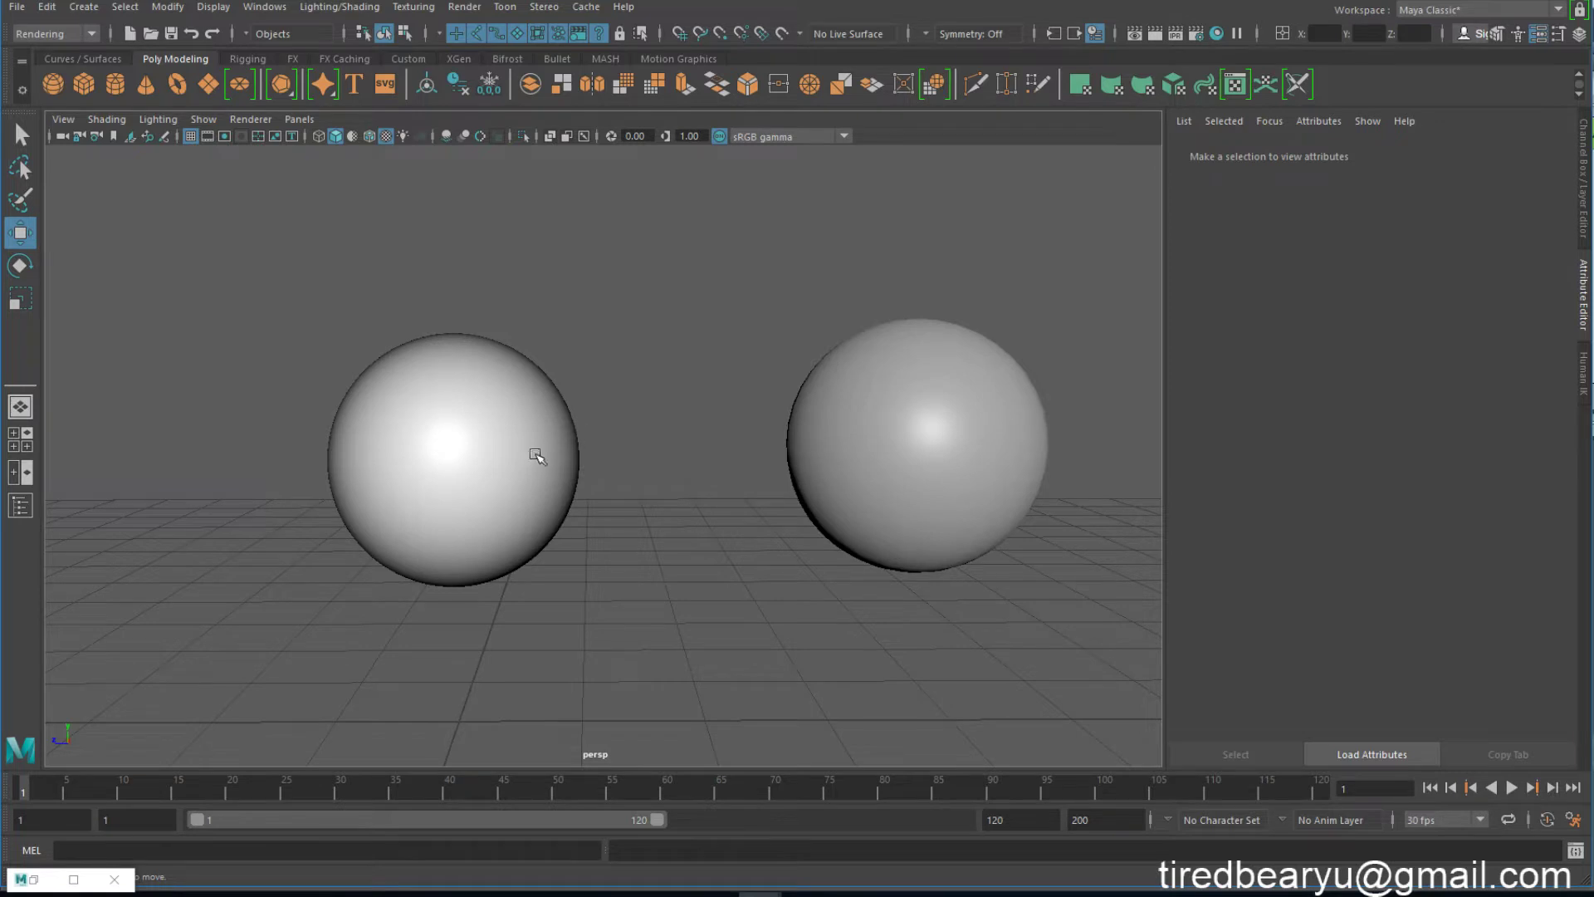
mouse_move(635, 433)
left_mouse_down("alt")
mouse_move(516, 455)
mouse_move(534, 420)
mouse_move(594, 445)
left_mouse_up("alt")
left_click_drag(658, 513, 562, 466, "alt")
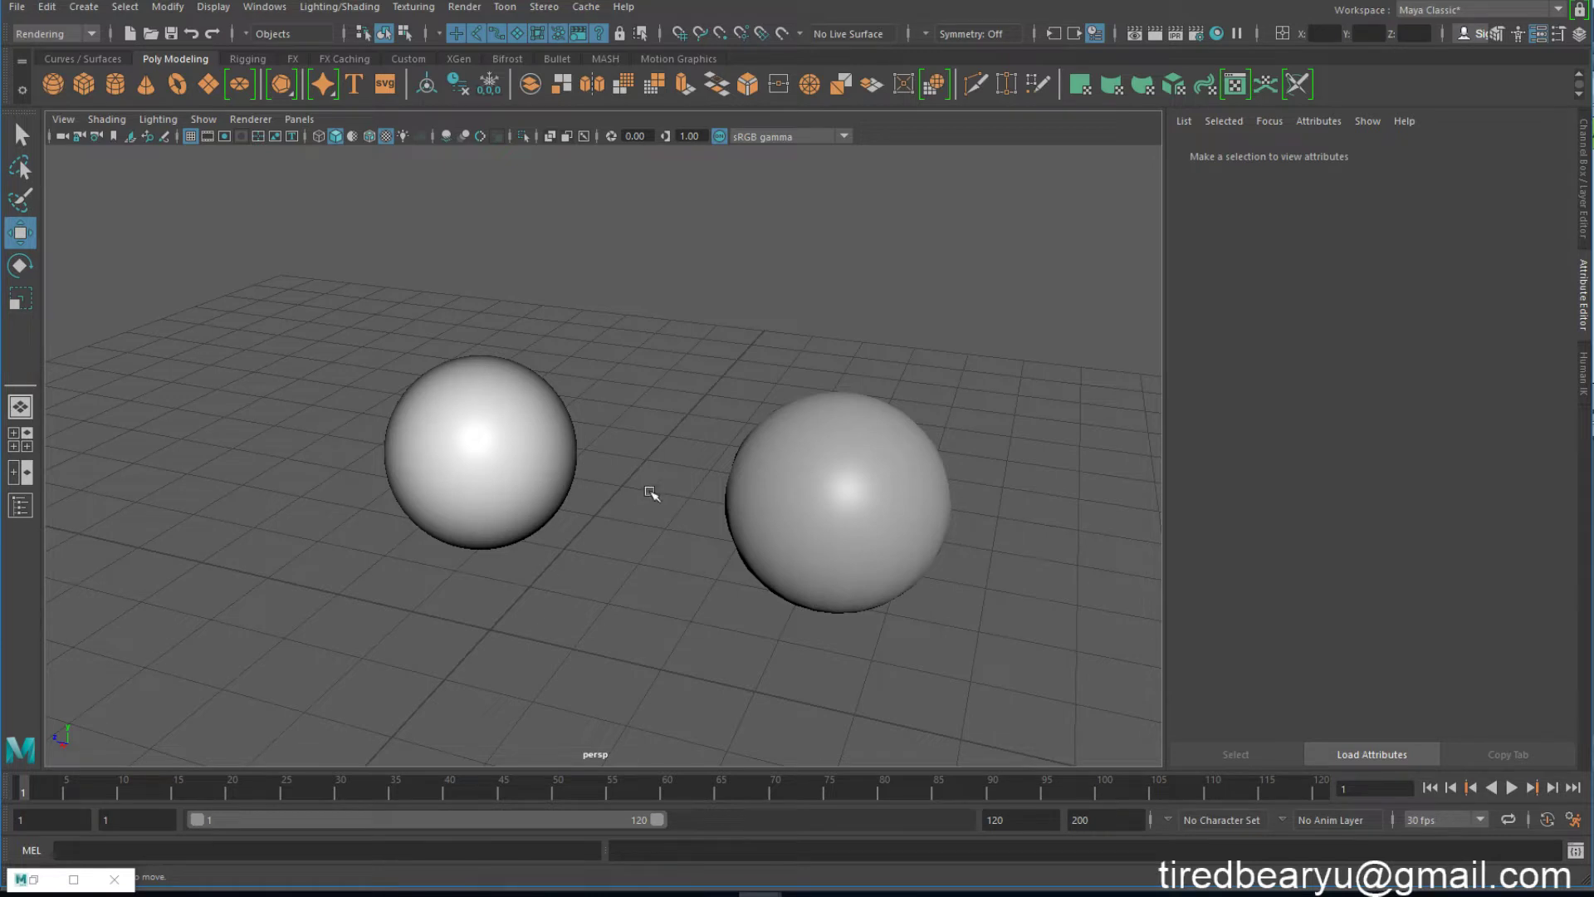
left_click_drag(648, 491, 674, 439, "alt")
mouse_move(620, 590)
left_mouse_down("alt")
mouse_move(775, 605)
mouse_move(779, 523)
mouse_move(676, 597)
mouse_move(797, 572)
mouse_move(726, 562)
left_mouse_up("alt")
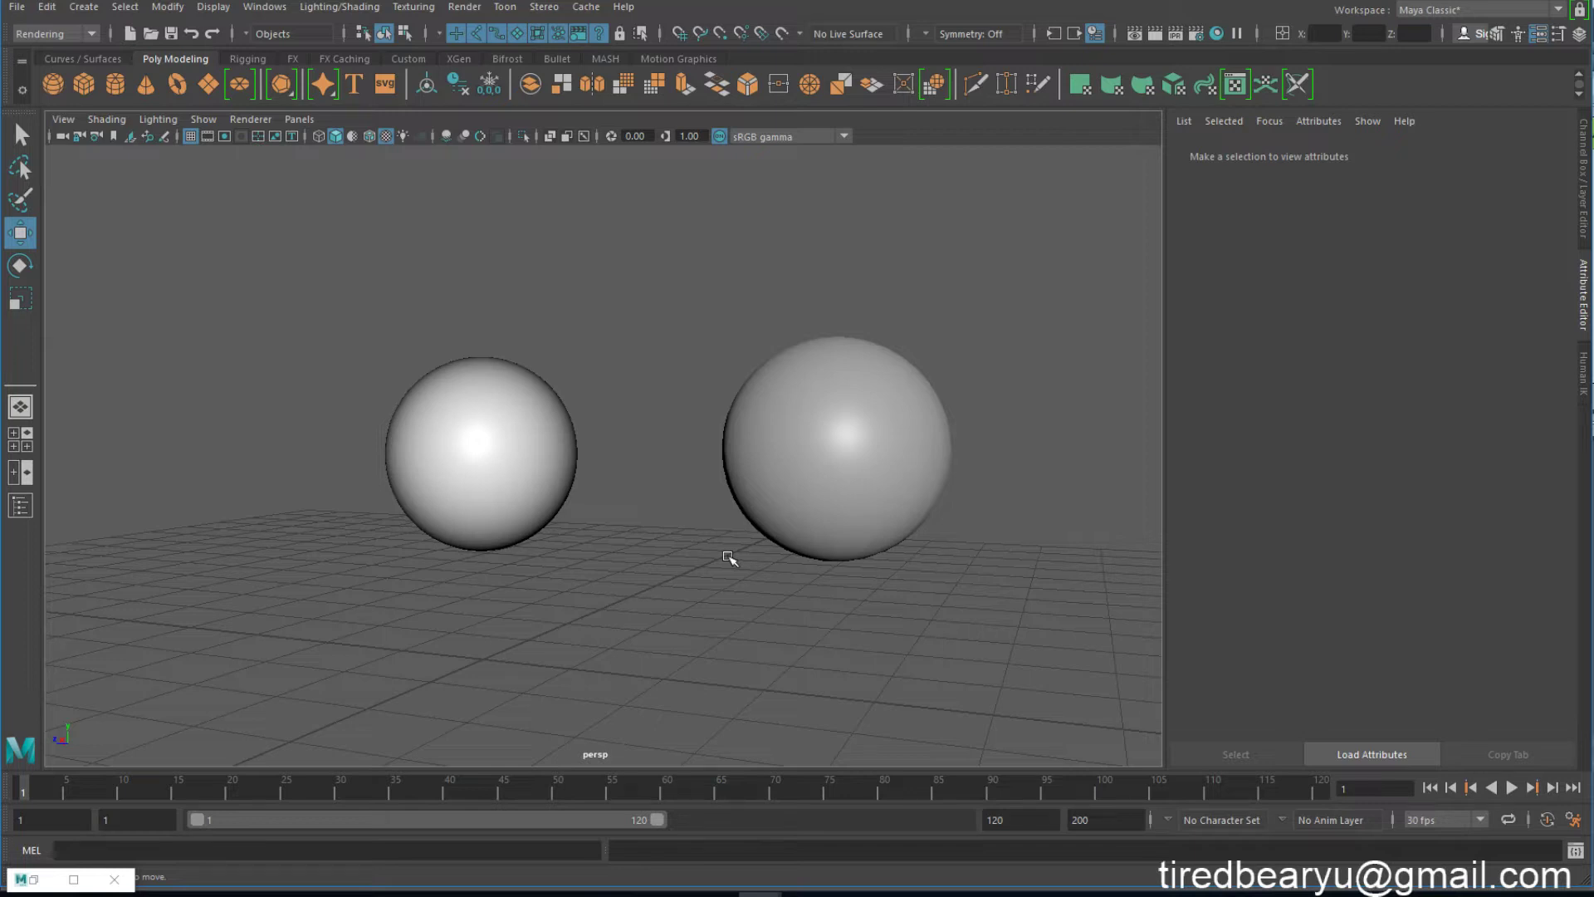
- Delete both spheres and create a new polygon sphere raised above the grid
left_click_drag(321, 333, 954, 598)
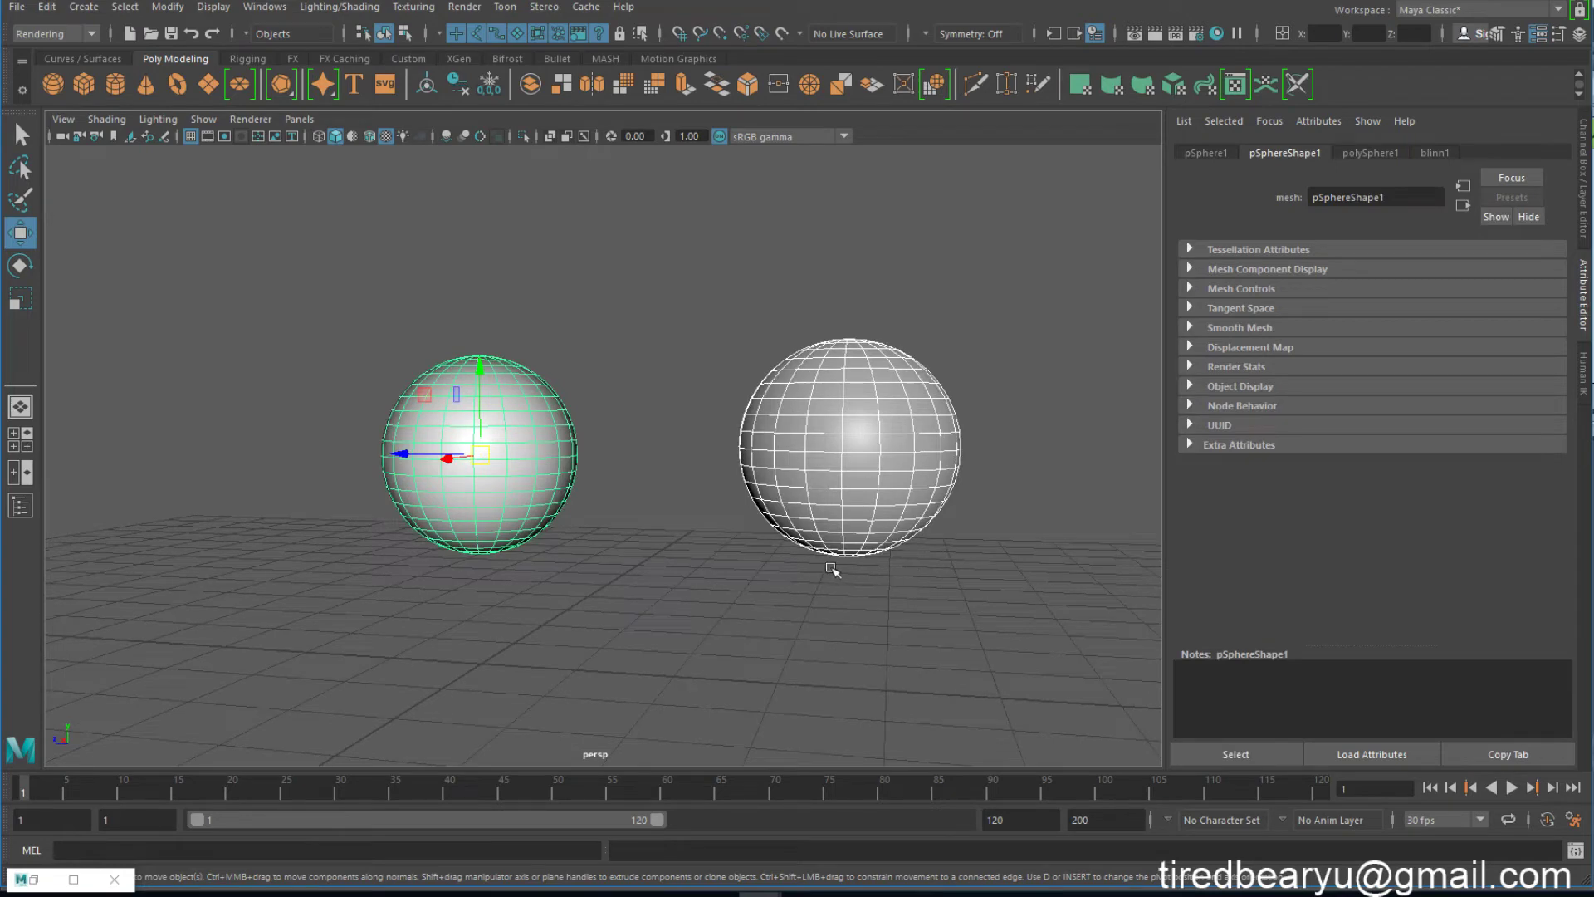
key("Delete")
left_click(53, 83)
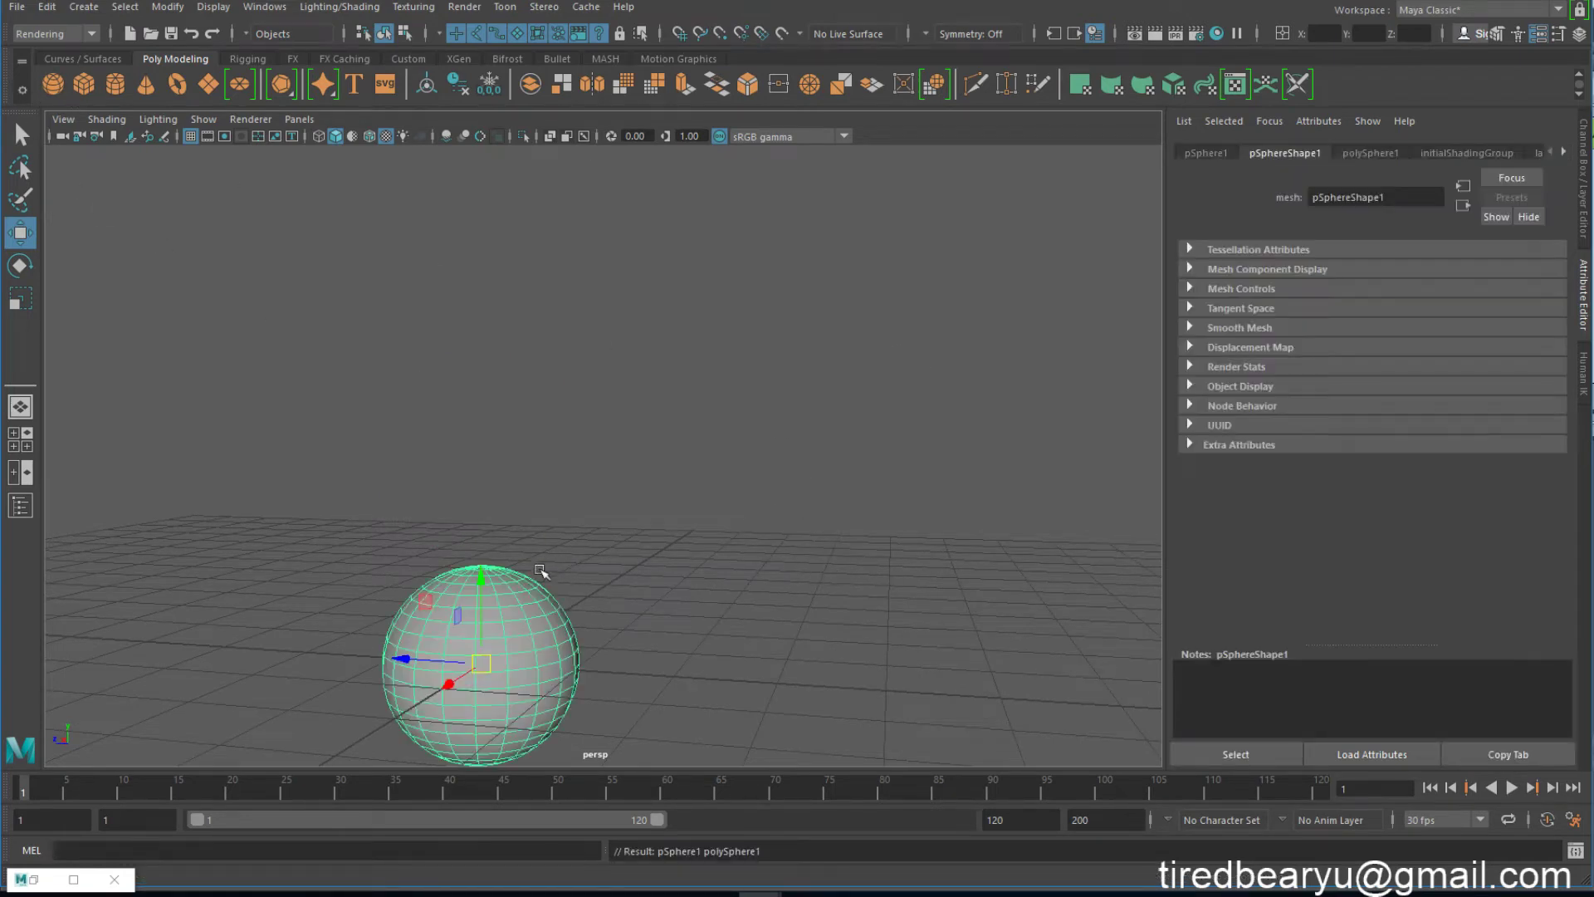
mouse_move(540, 572)
middle_mouse_down()
mouse_move(517, 445)
mouse_move(555, 327)
middle_mouse_up()
left_click(693, 382)
left_click_drag(694, 381, 703, 390, "alt")
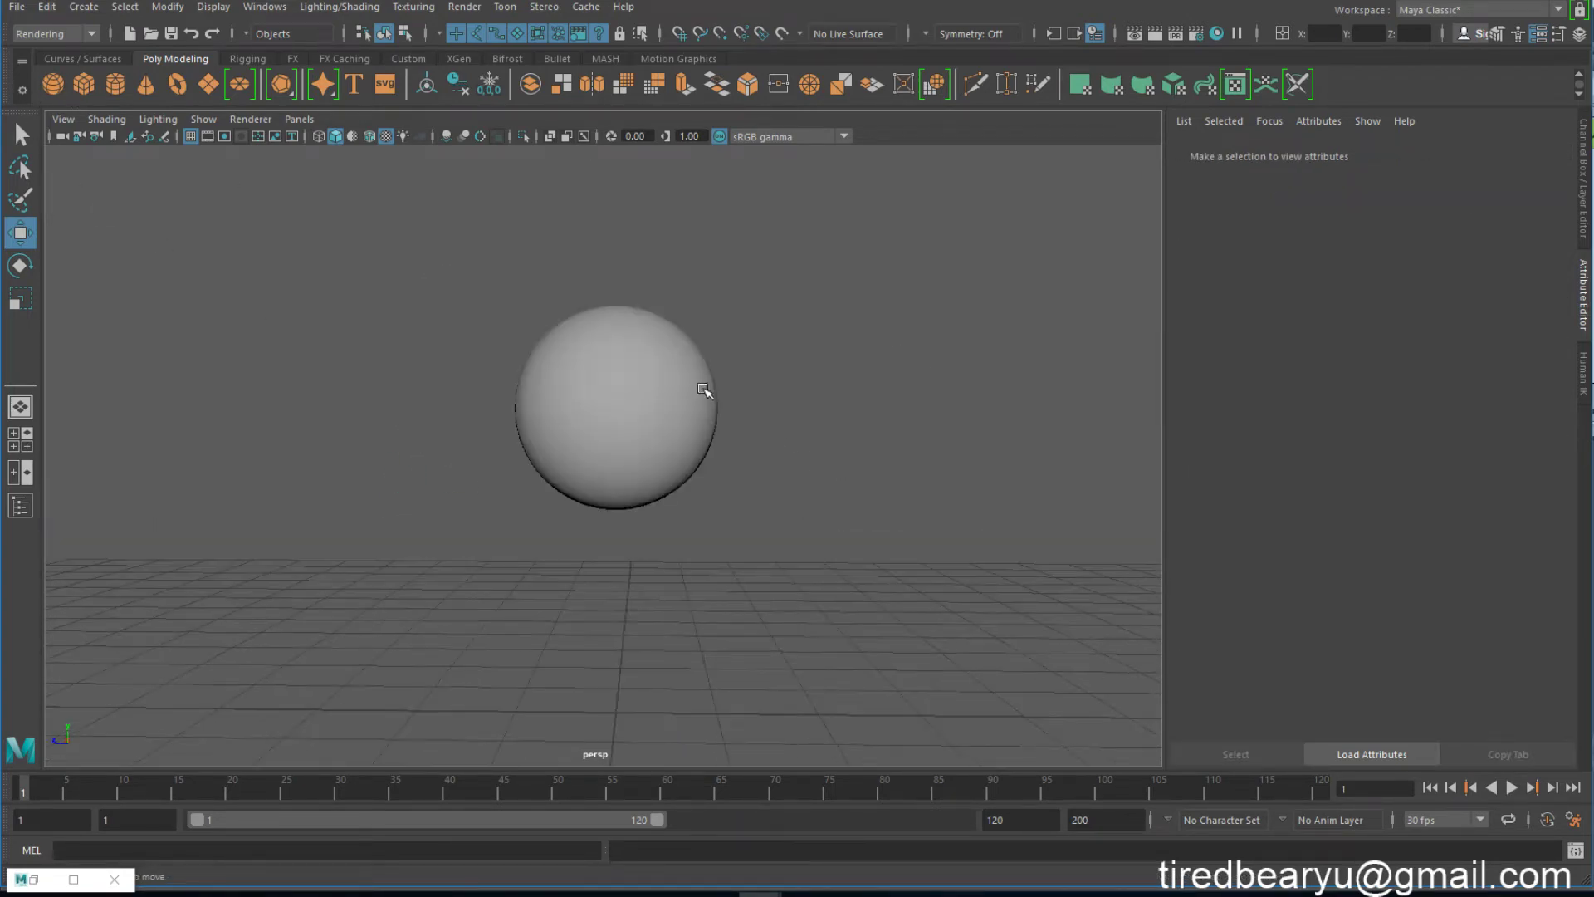
left_click(704, 390)
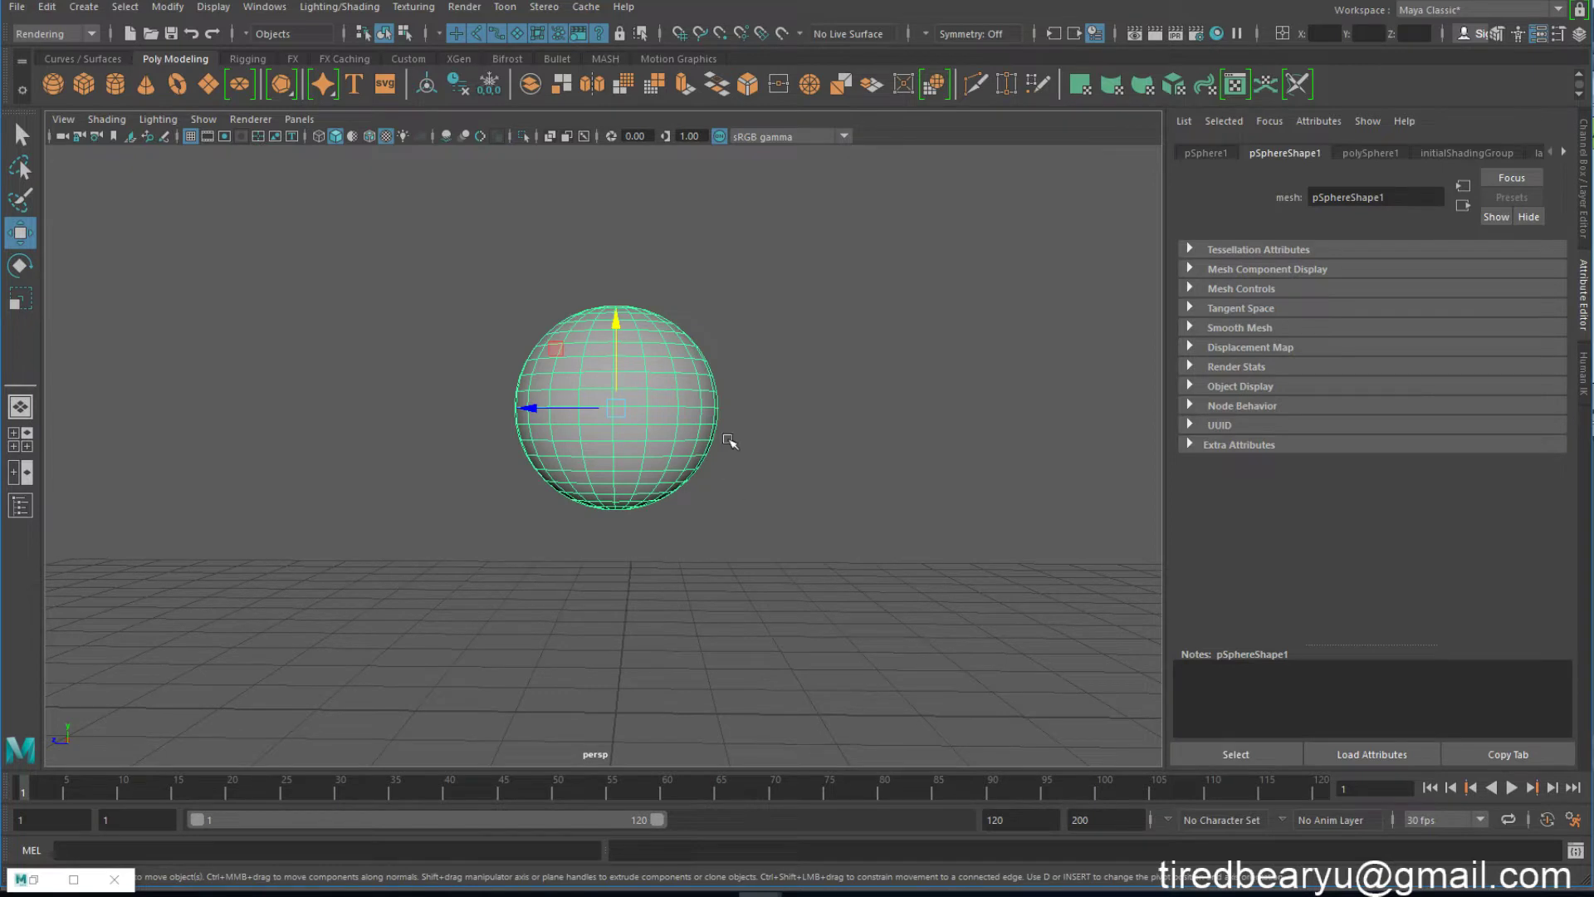
- Assign a new Blinn material (blinn3) to the sphere and begin mapping its Color
right_click_drag(662, 366, 688, 702)
mouse_move(658, 840)
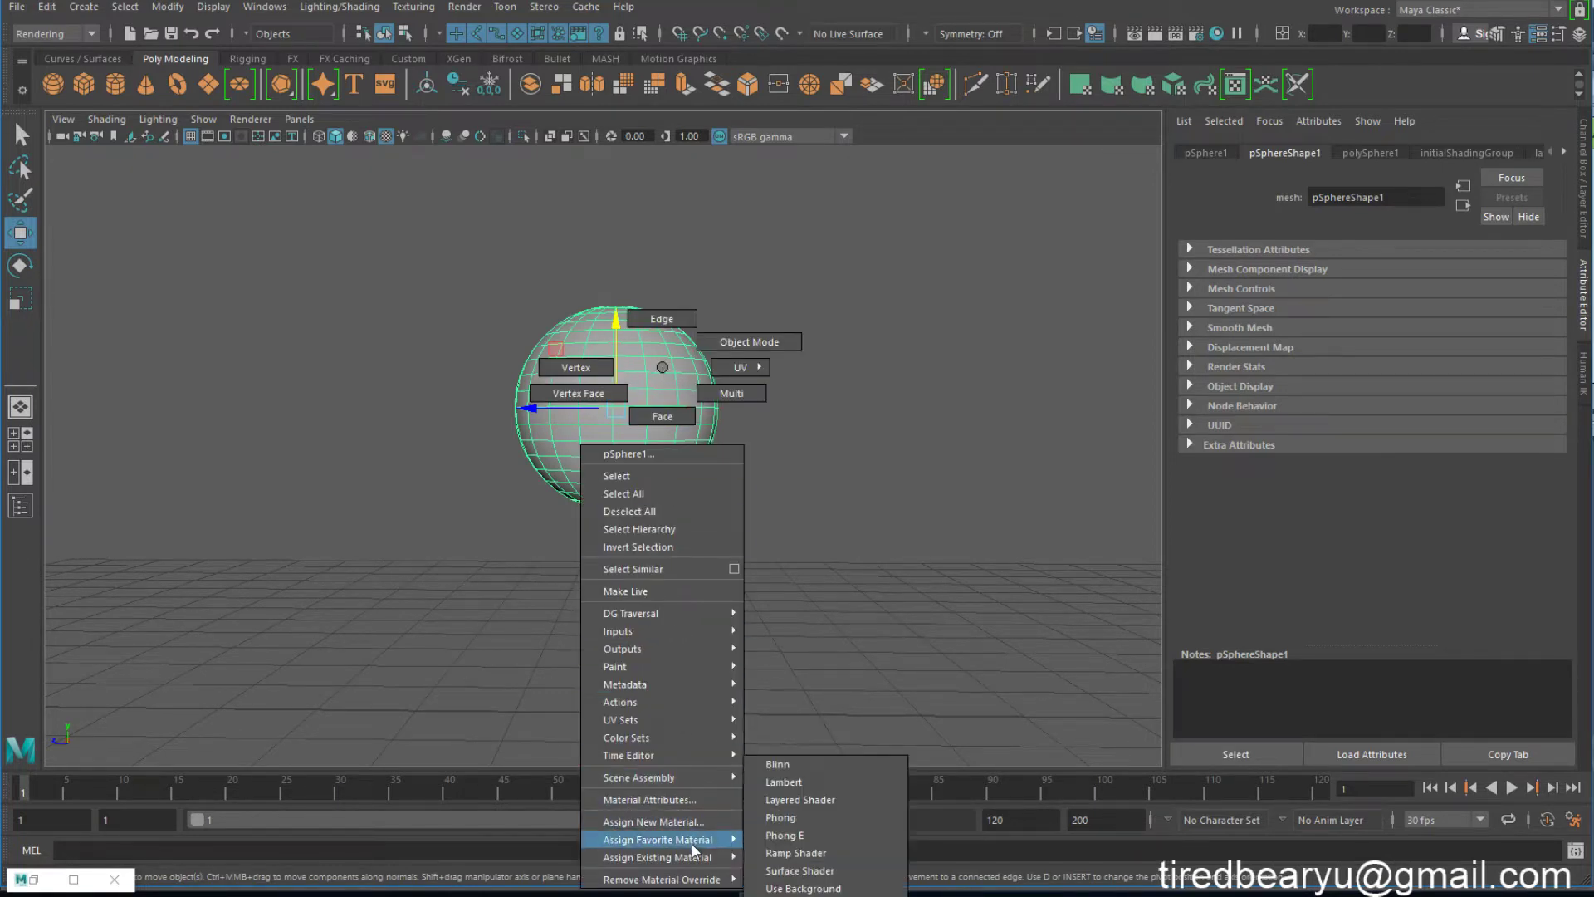
left_click(803, 765)
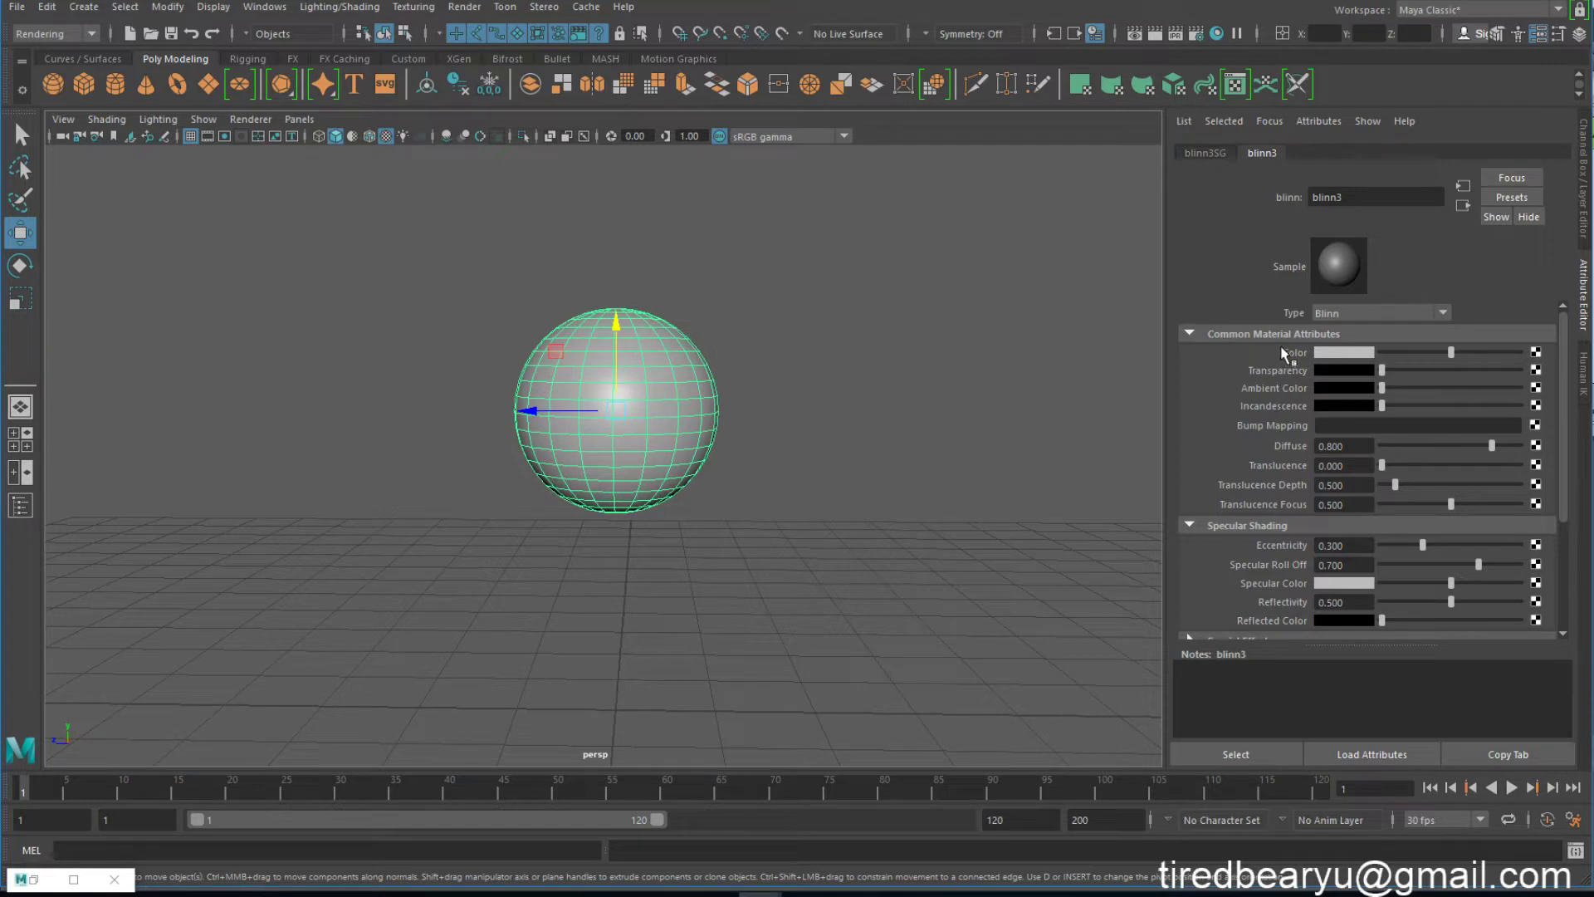
left_click(1536, 352)
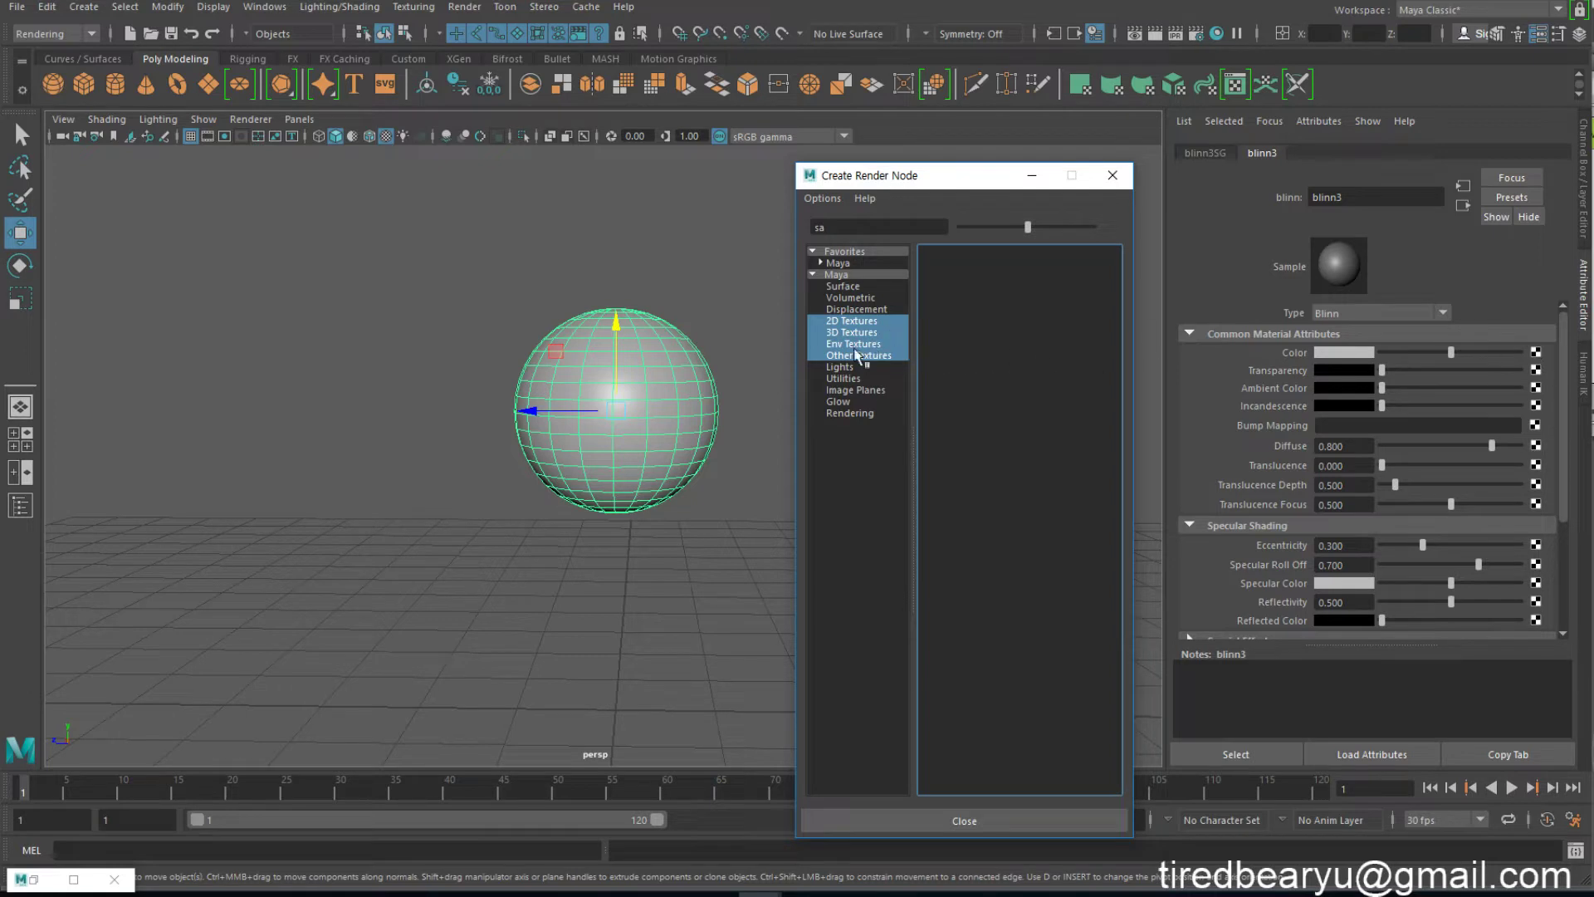
- Show the Utilities render nodes filtered by 'sa' to locate Sampler Info
left_click(850, 376)
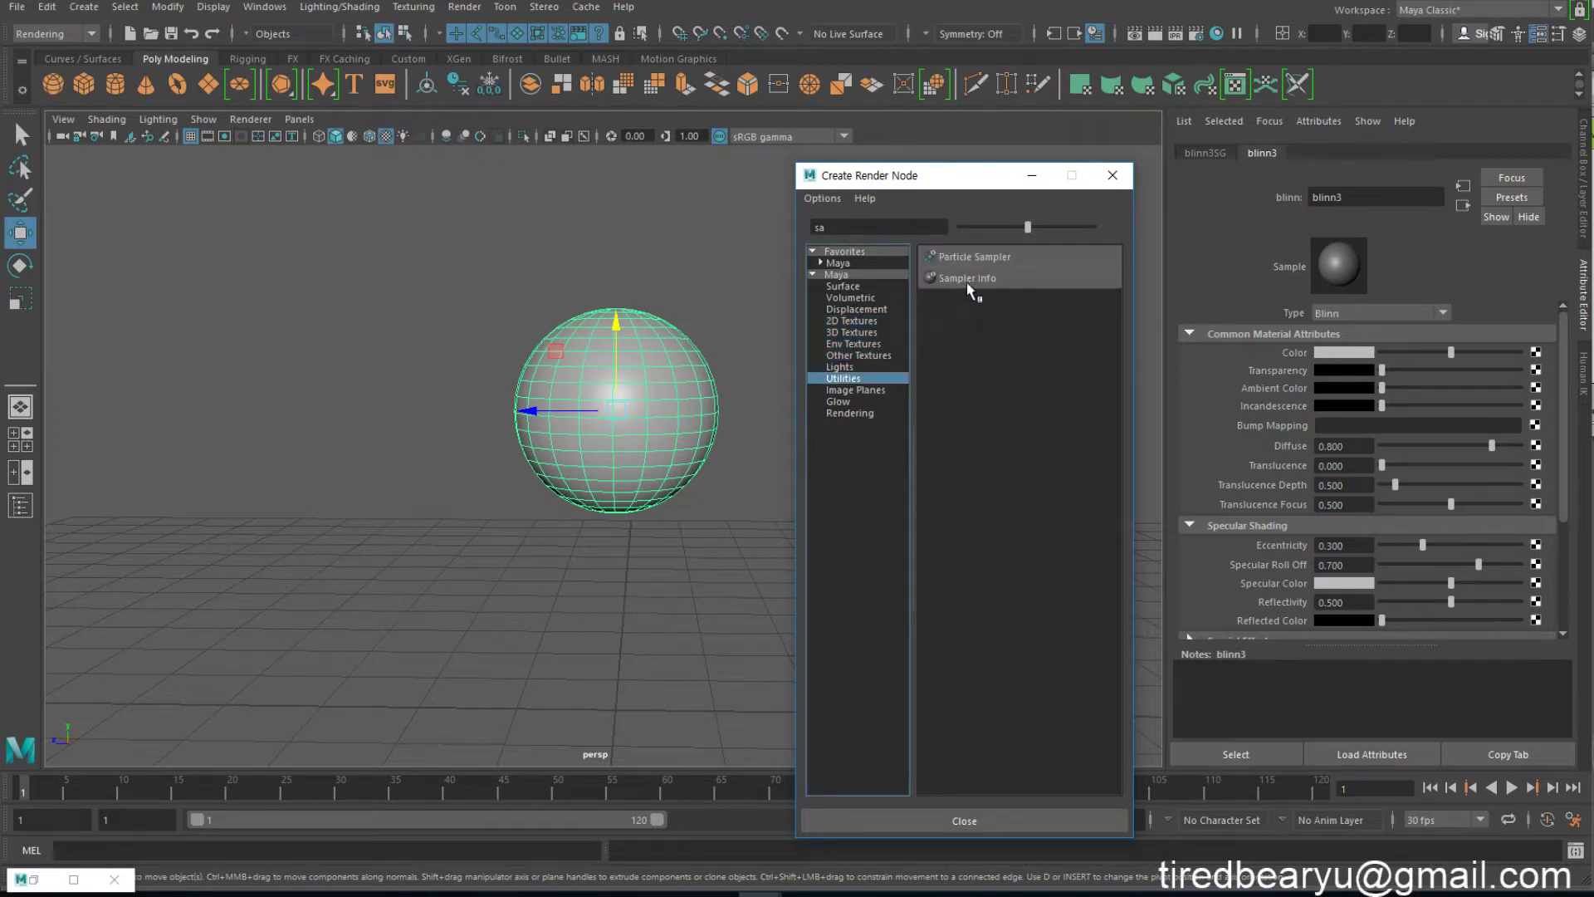
double_click(829, 230)
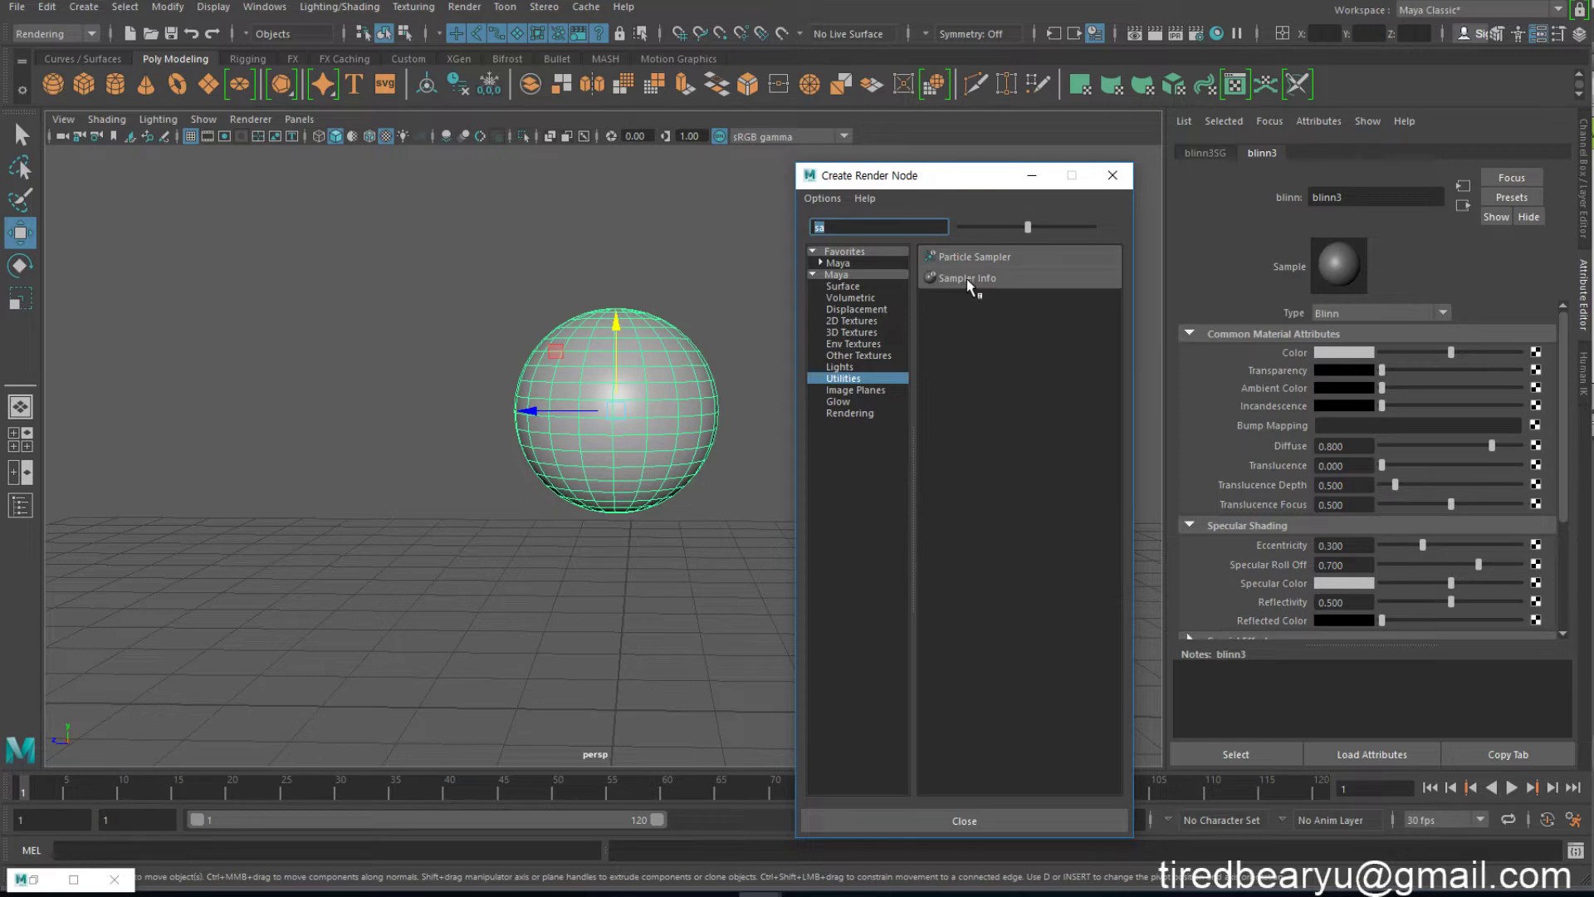
- Create samplerInfo4 and connect its facingRatio to blinn3's colorR, colorG and colorB
left_click(1003, 281)
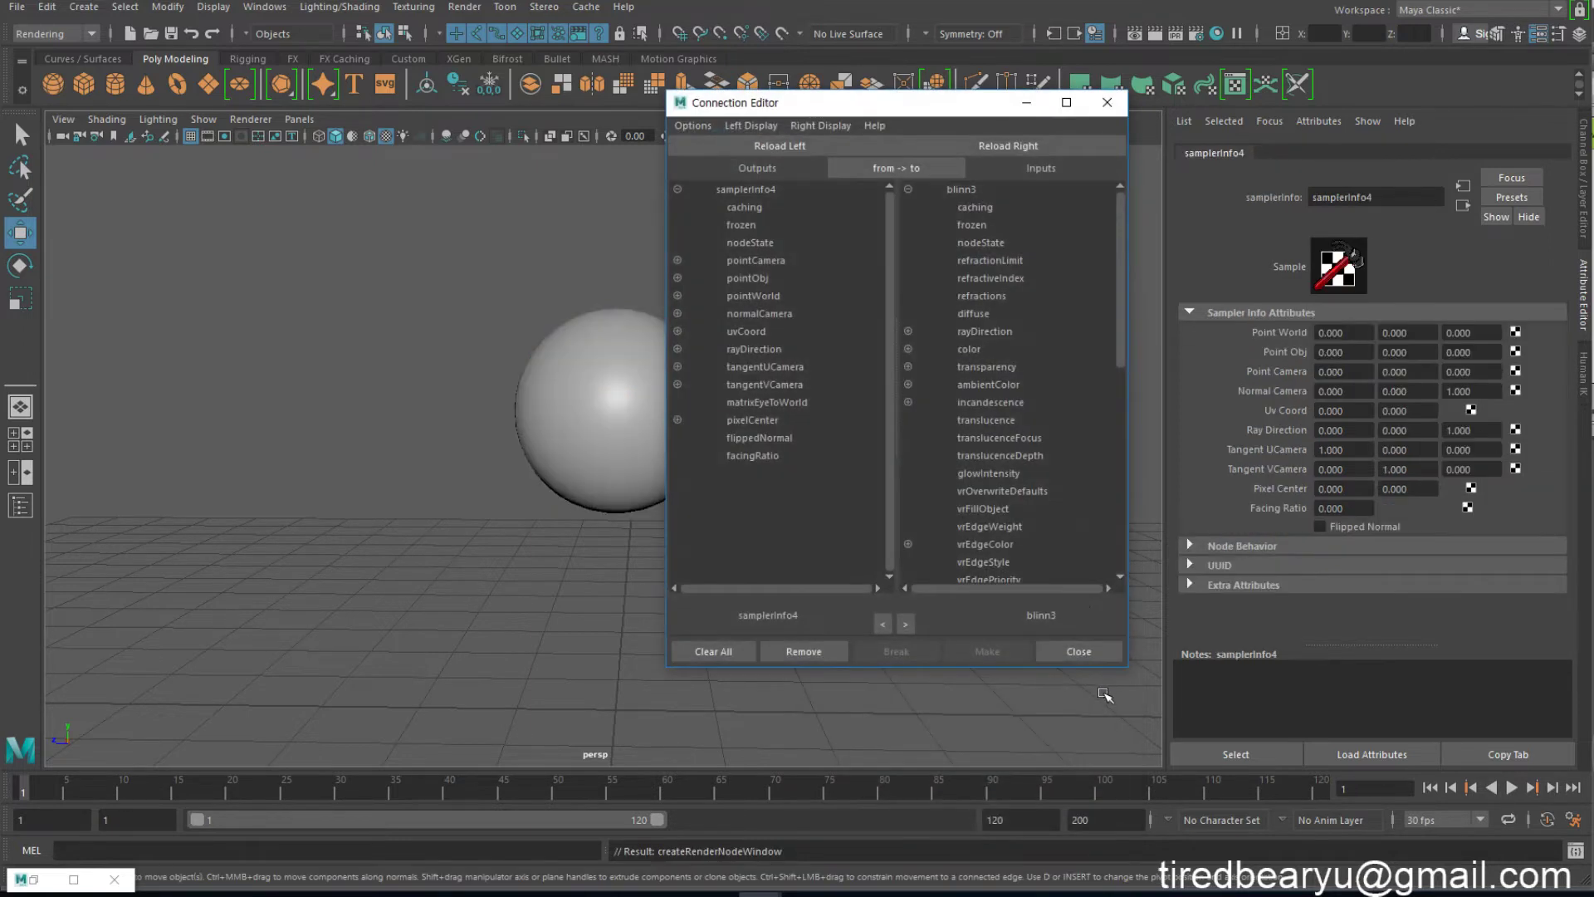
left_click_drag(867, 103, 930, 101)
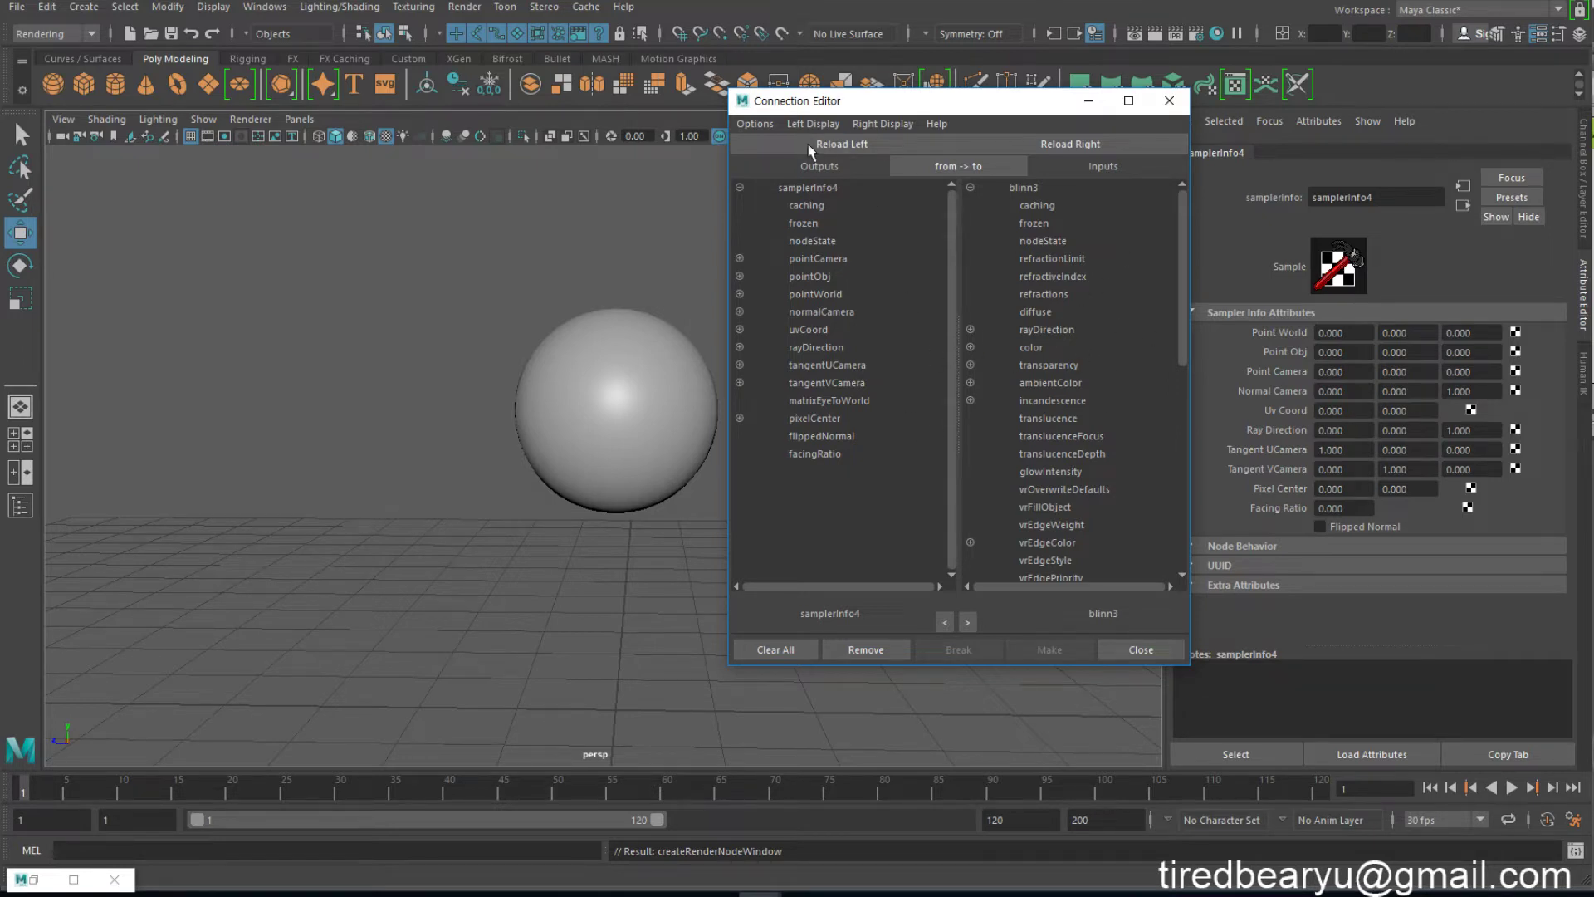
left_click(825, 453)
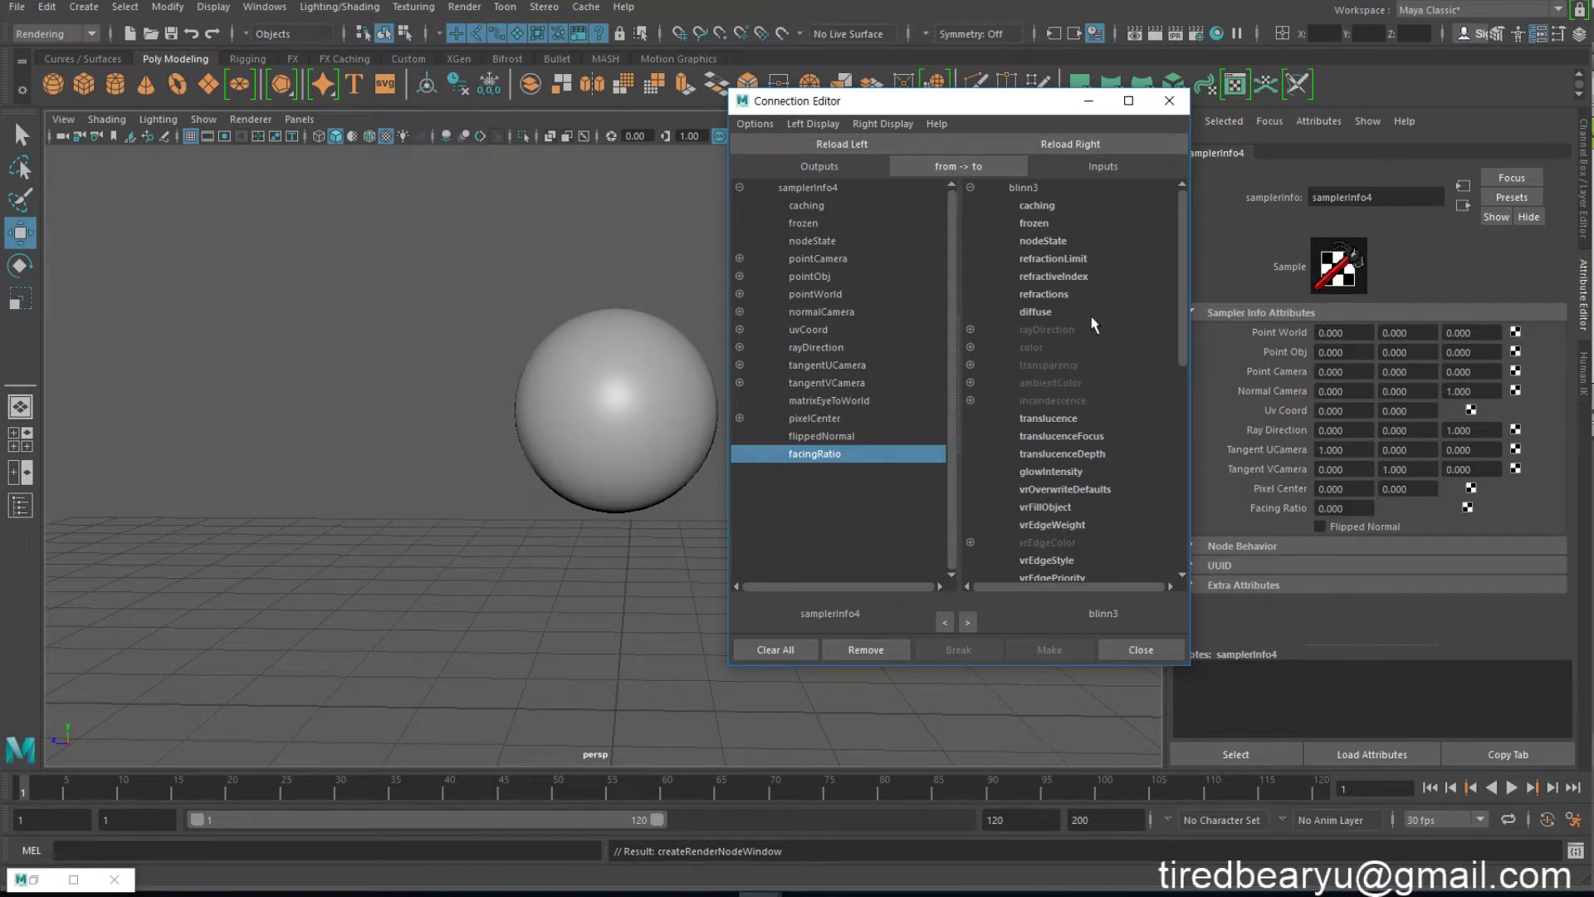
left_click(970, 347)
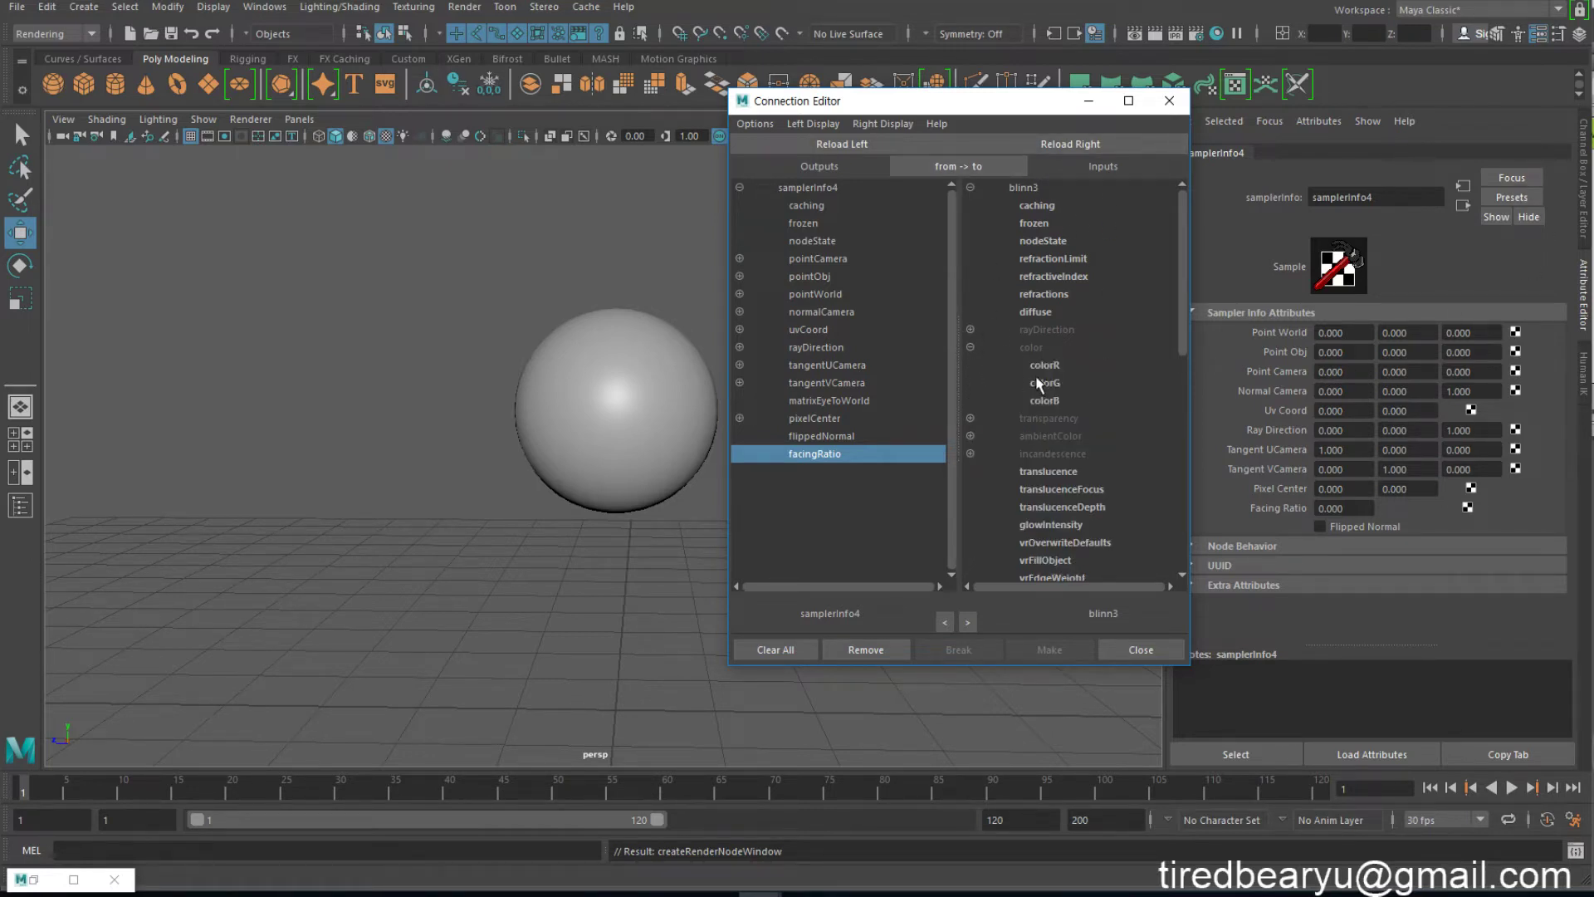
left_click(1034, 378)
left_click(1053, 366)
left_click(1056, 402)
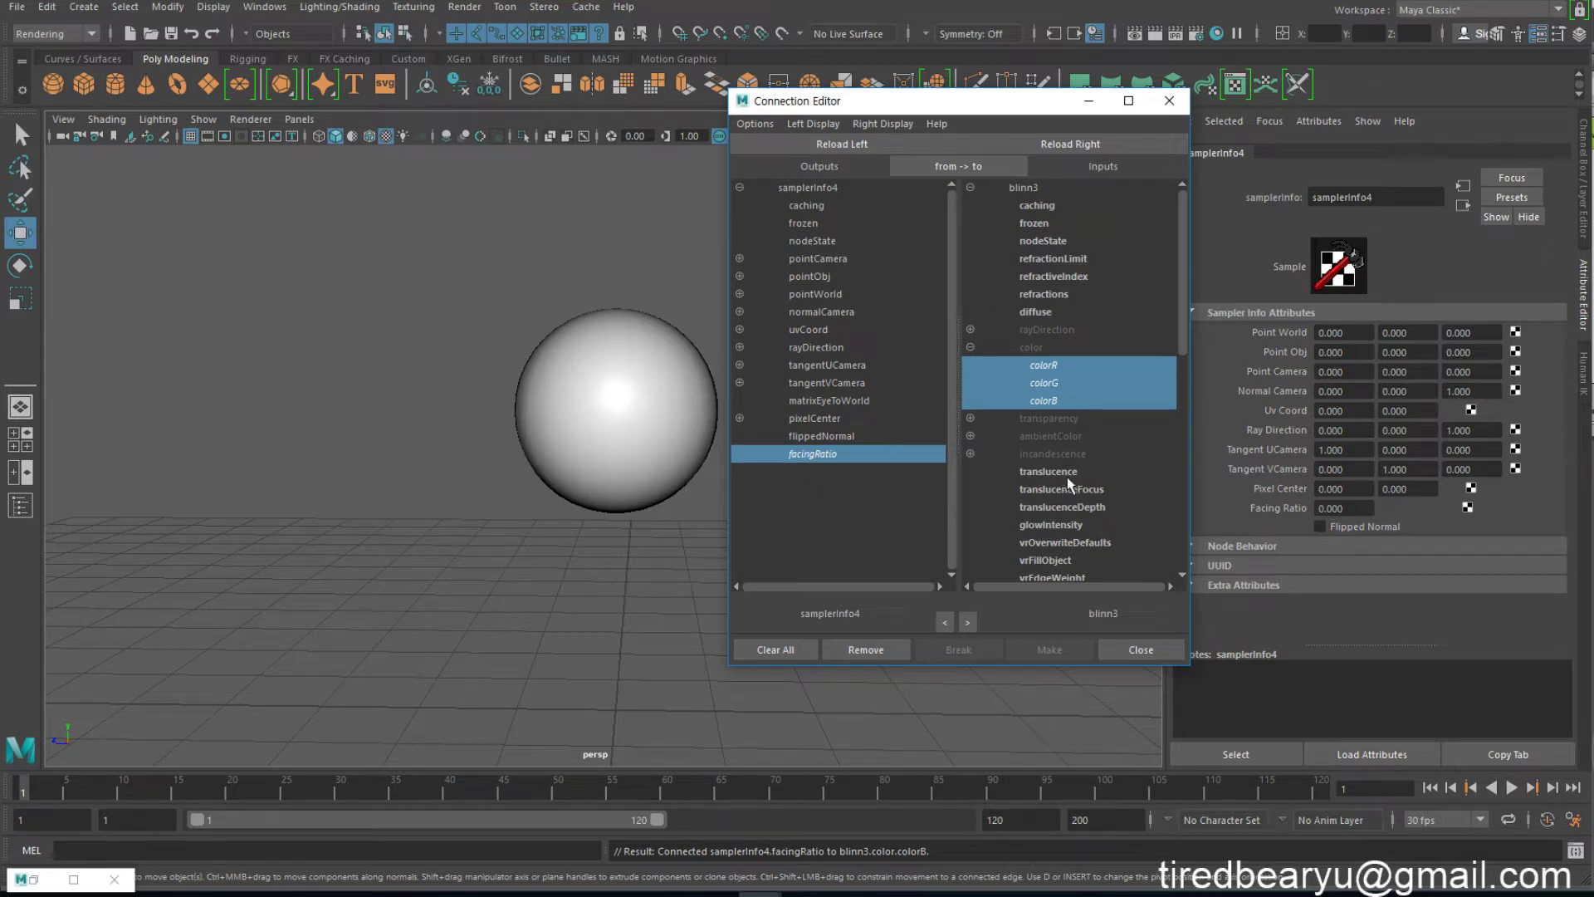
left_click(970, 347)
left_click(970, 347)
left_click(969, 347)
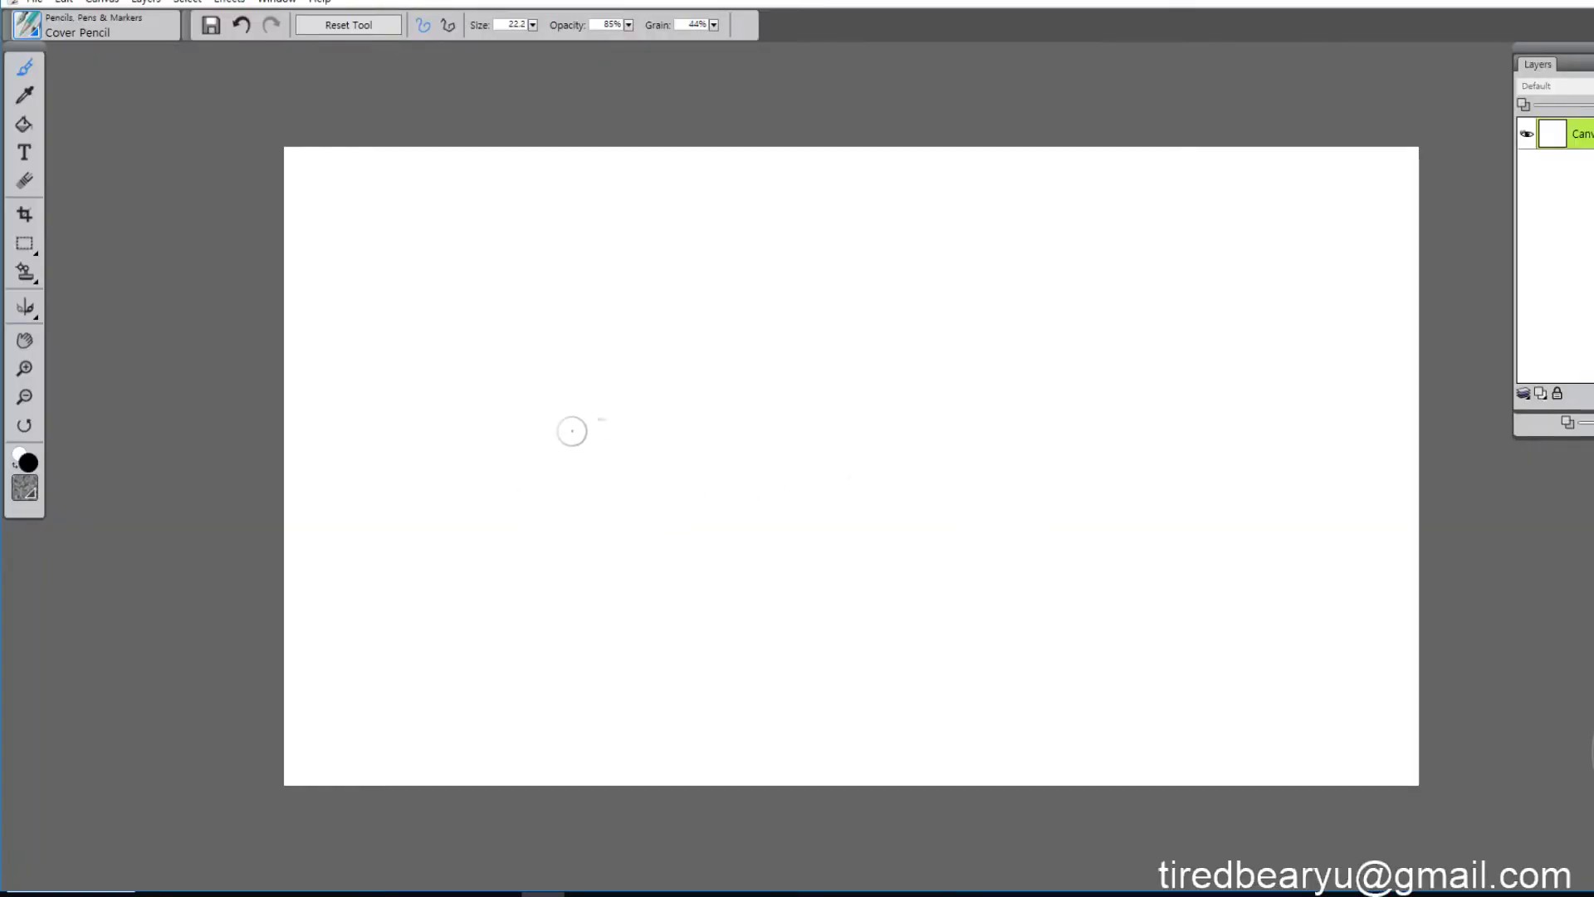
- Sketch an ellipse, a small box at right, and several lines converging between them
mouse_move(573, 430)
left_mouse_down()
mouse_move(779, 504)
mouse_move(573, 435)
mouse_move(678, 553)
mouse_move(502, 425)
left_mouse_up()
key("ctrl+z")
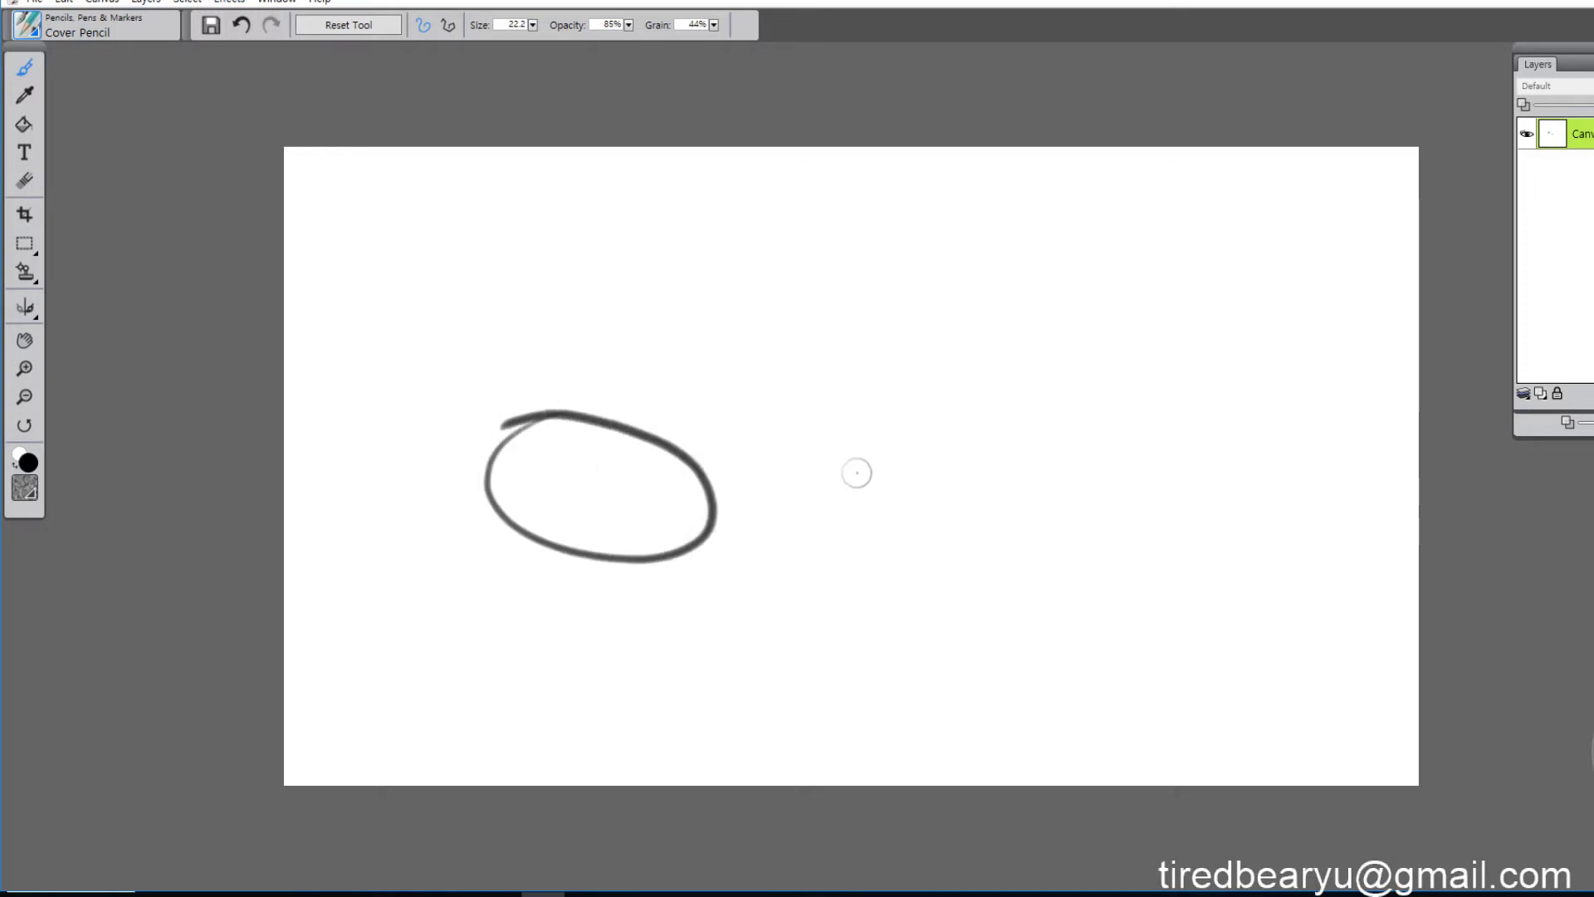
mouse_move(1013, 338)
left_mouse_down()
mouse_move(1043, 385)
mouse_move(1131, 338)
mouse_move(997, 344)
mouse_move(972, 359)
mouse_move(985, 391)
mouse_move(1026, 386)
mouse_move(985, 372)
left_mouse_up()
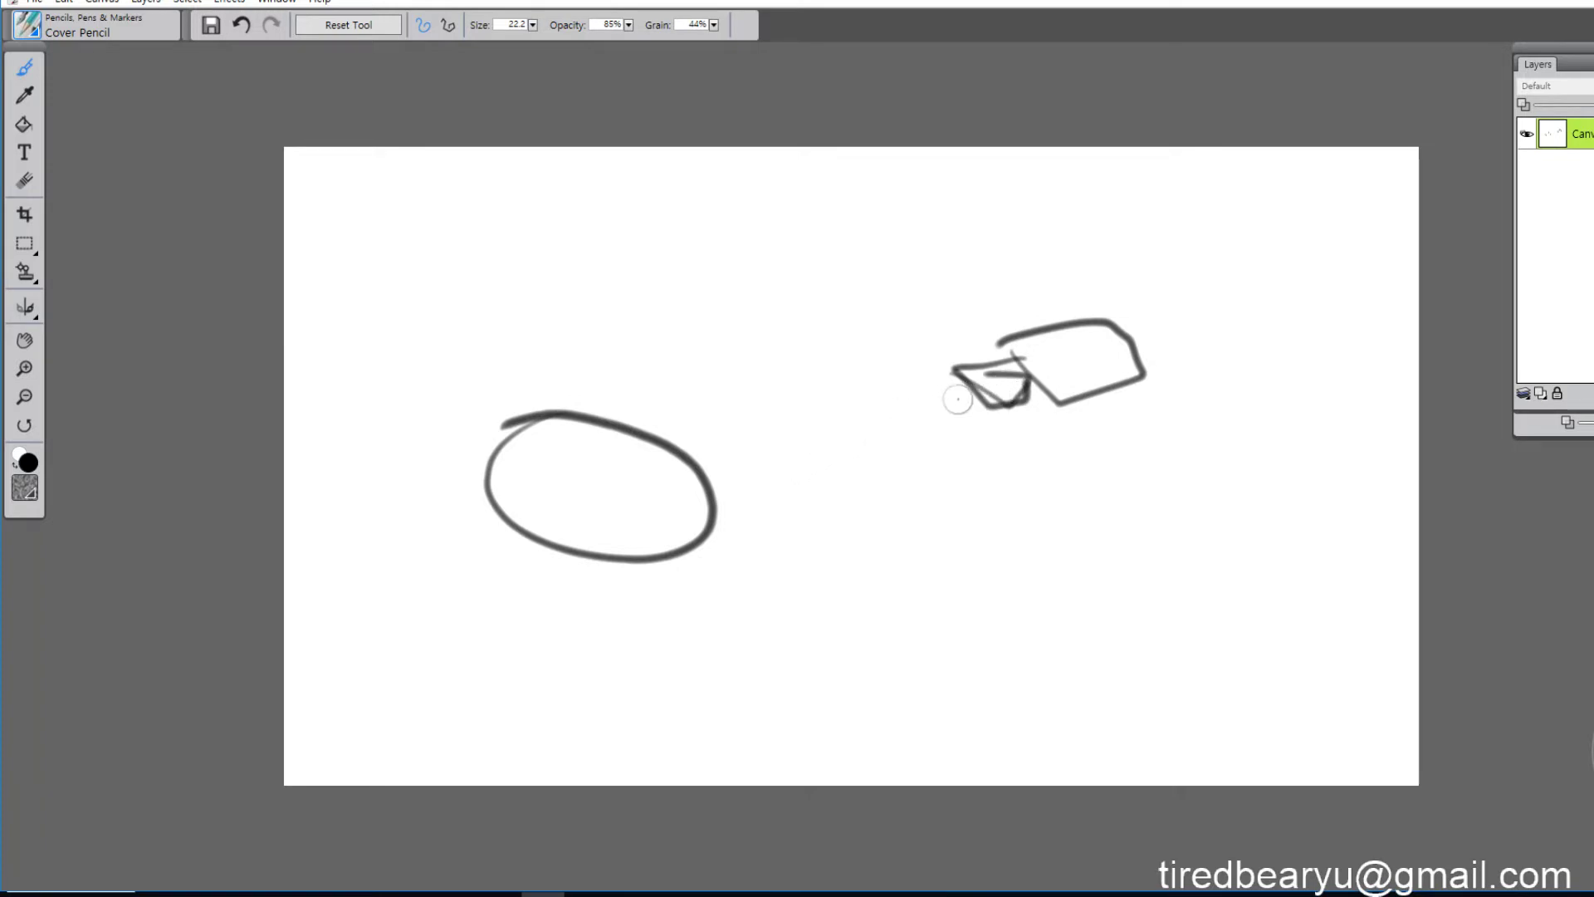
left_click_drag(980, 386, 698, 469)
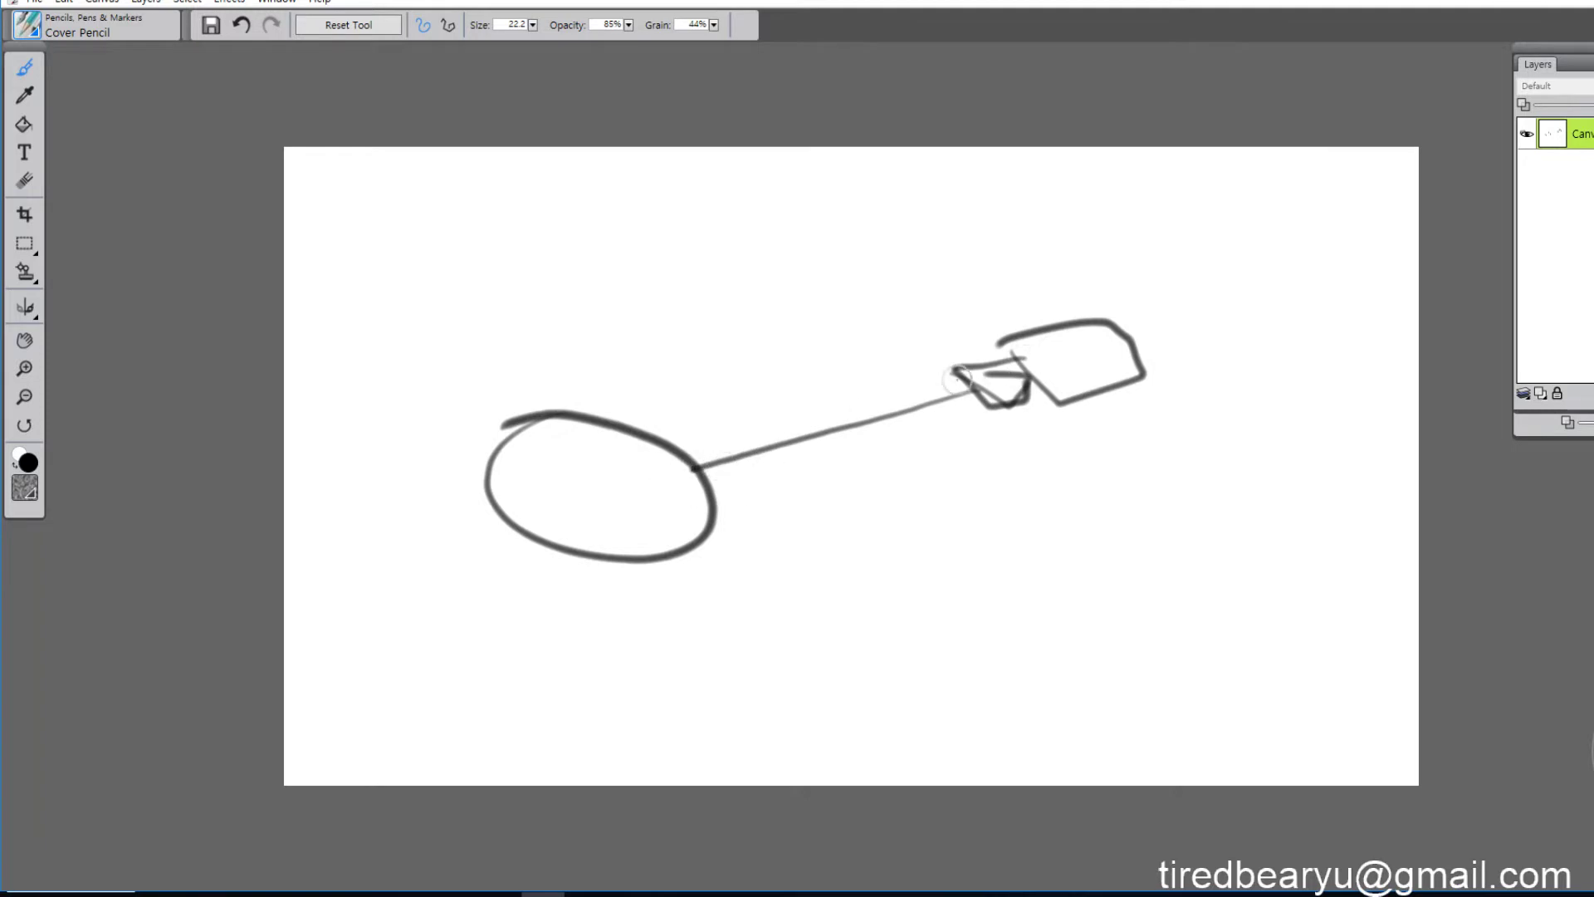
left_click_drag(955, 381, 626, 448)
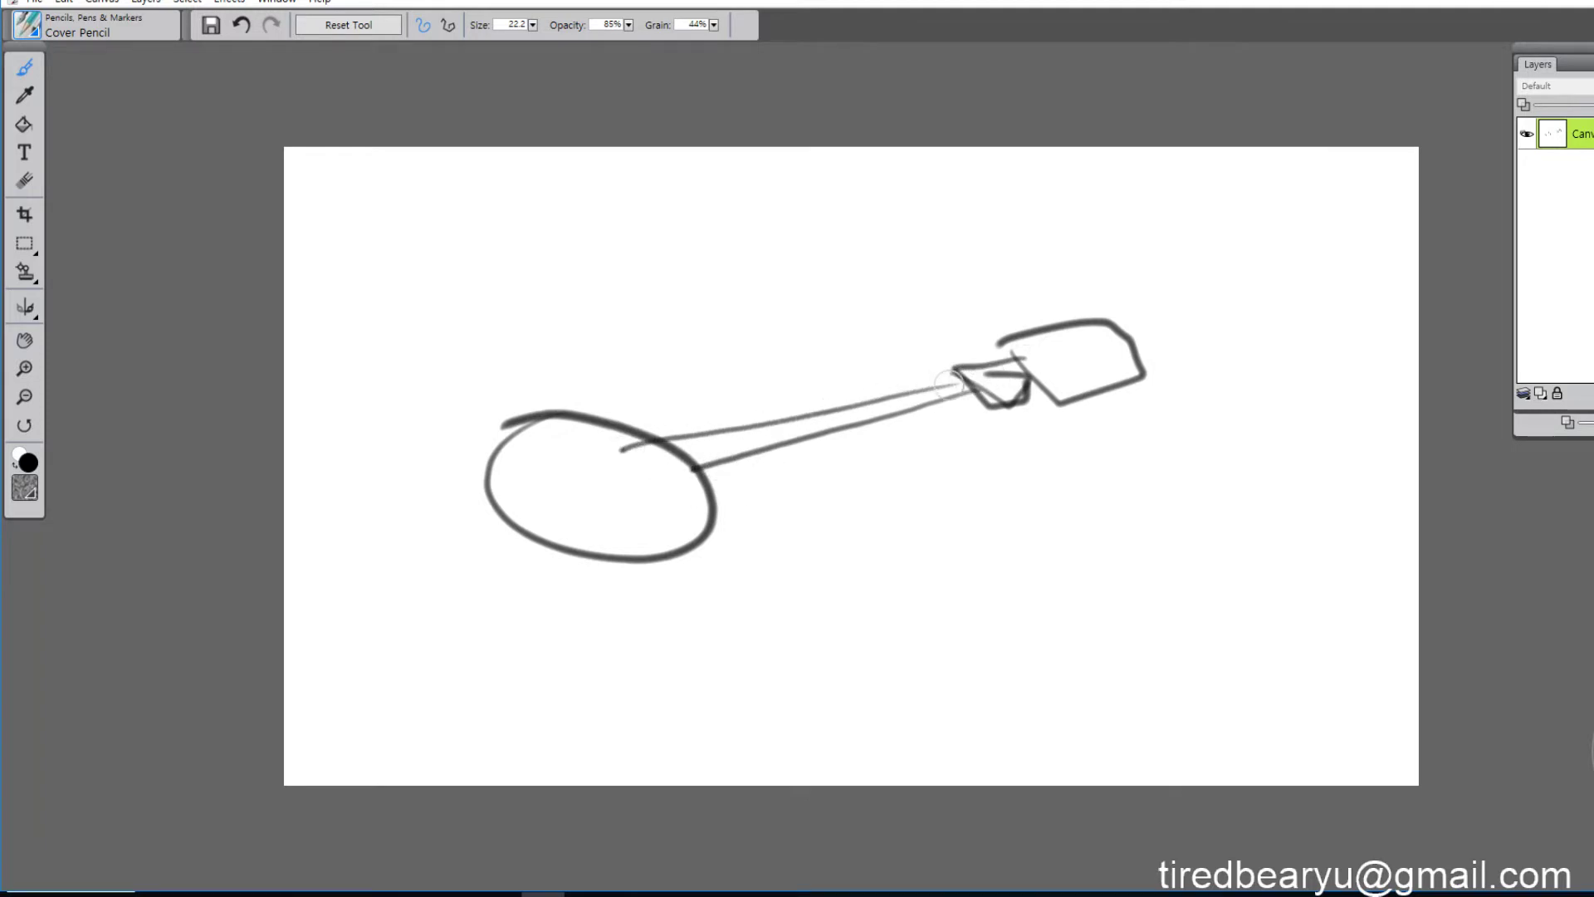
left_click_drag(954, 382, 602, 429)
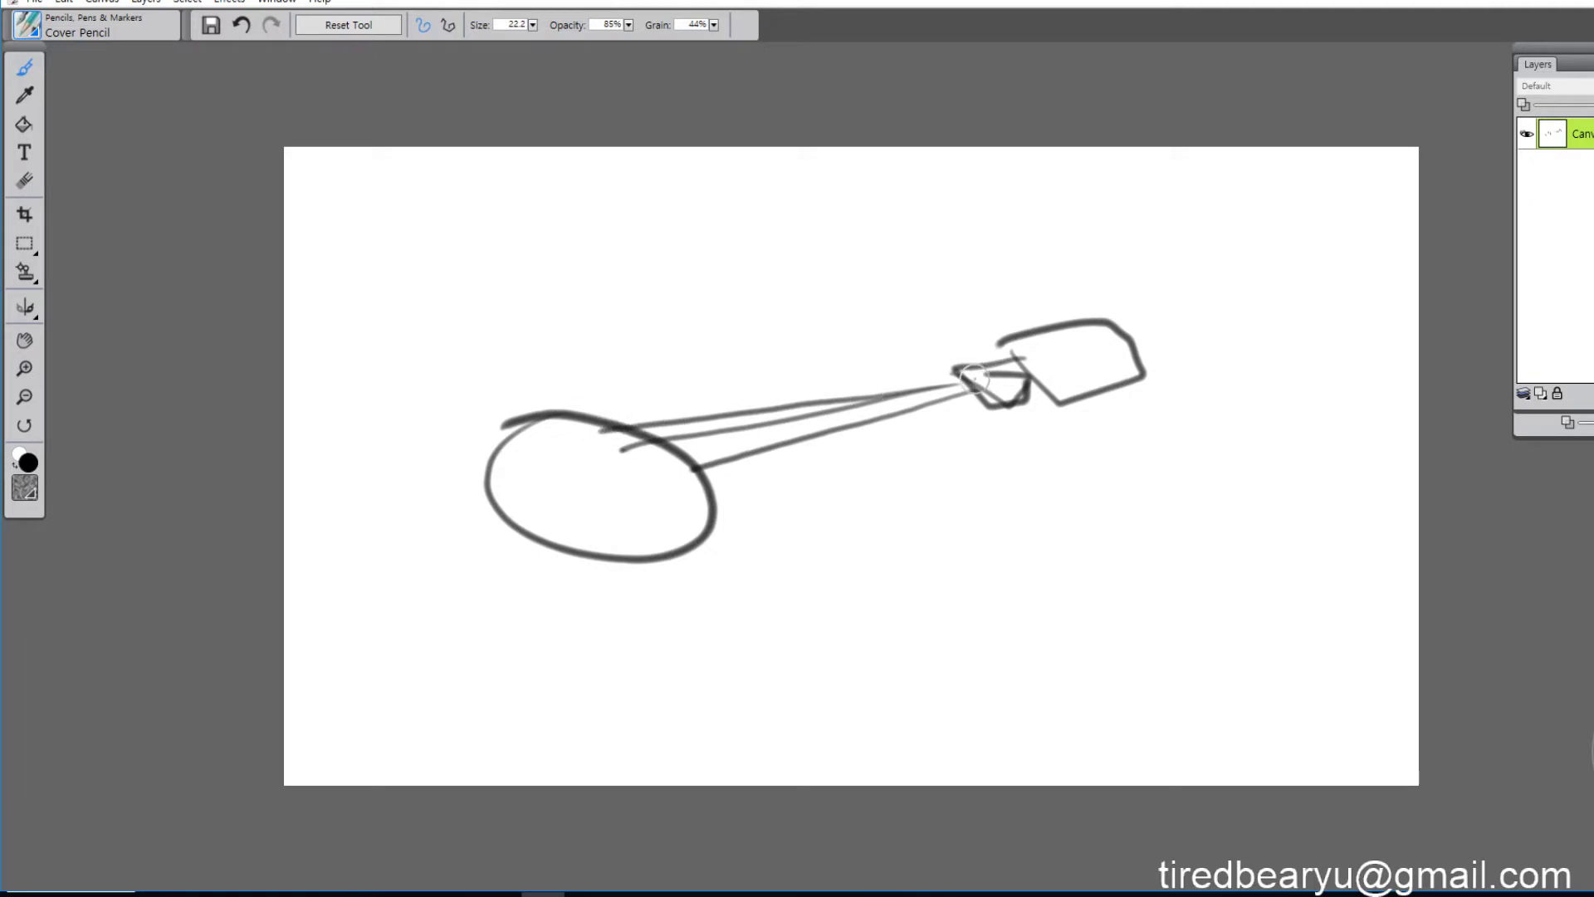
left_click_drag(954, 380, 682, 399)
left_click_drag(577, 406, 503, 425)
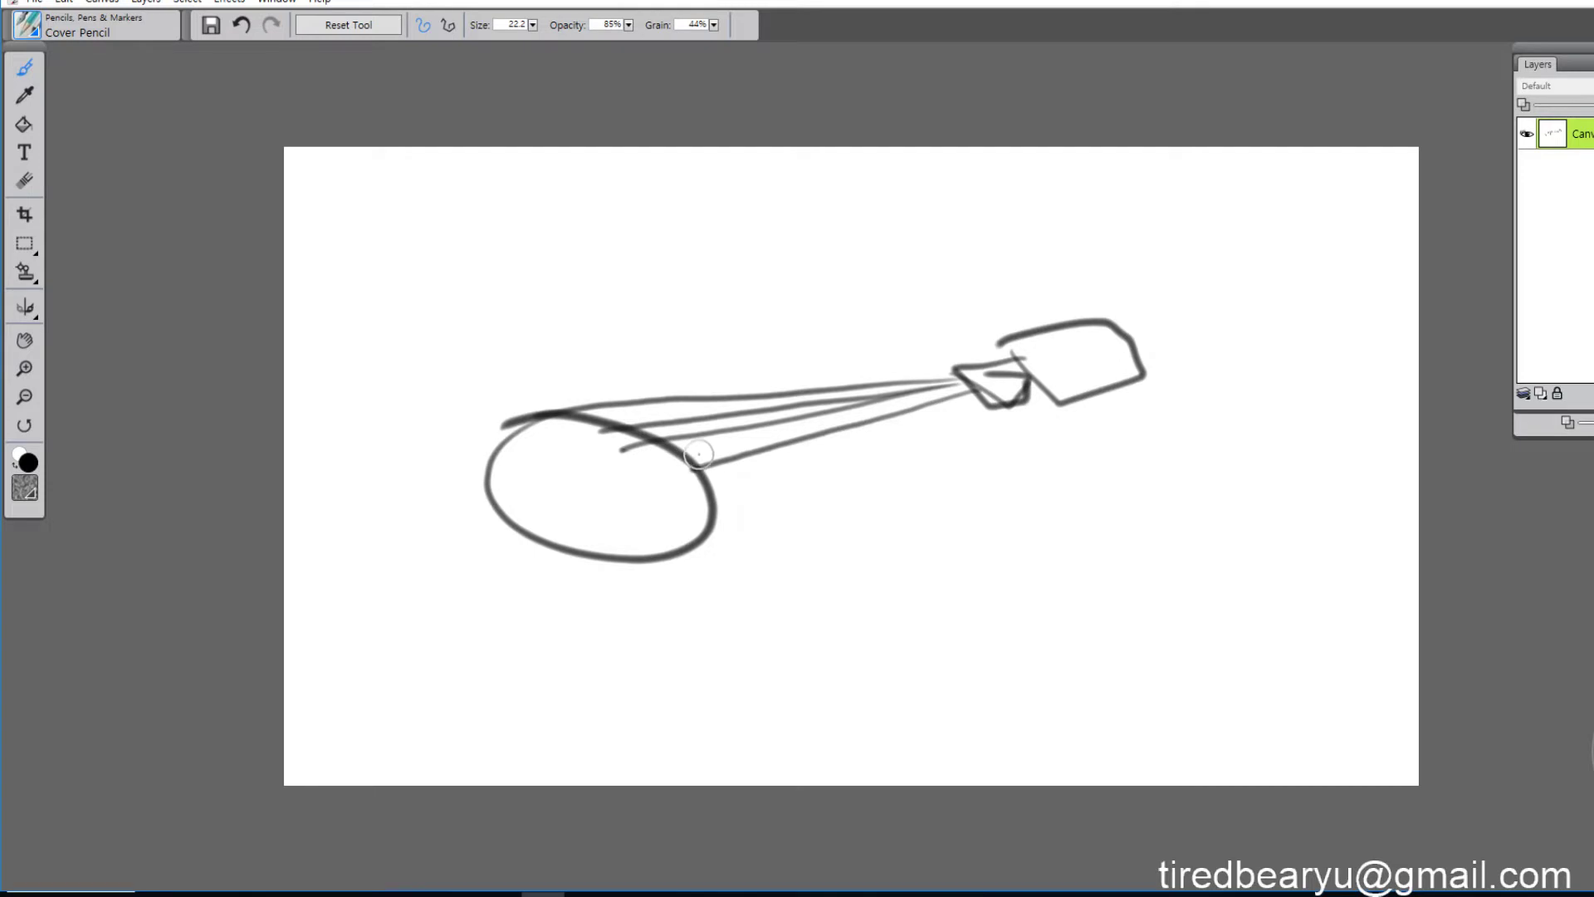
- Mark where the lower line meets the ellipse and redraw a stroke crossing its right edge
left_click_drag(694, 467, 717, 463)
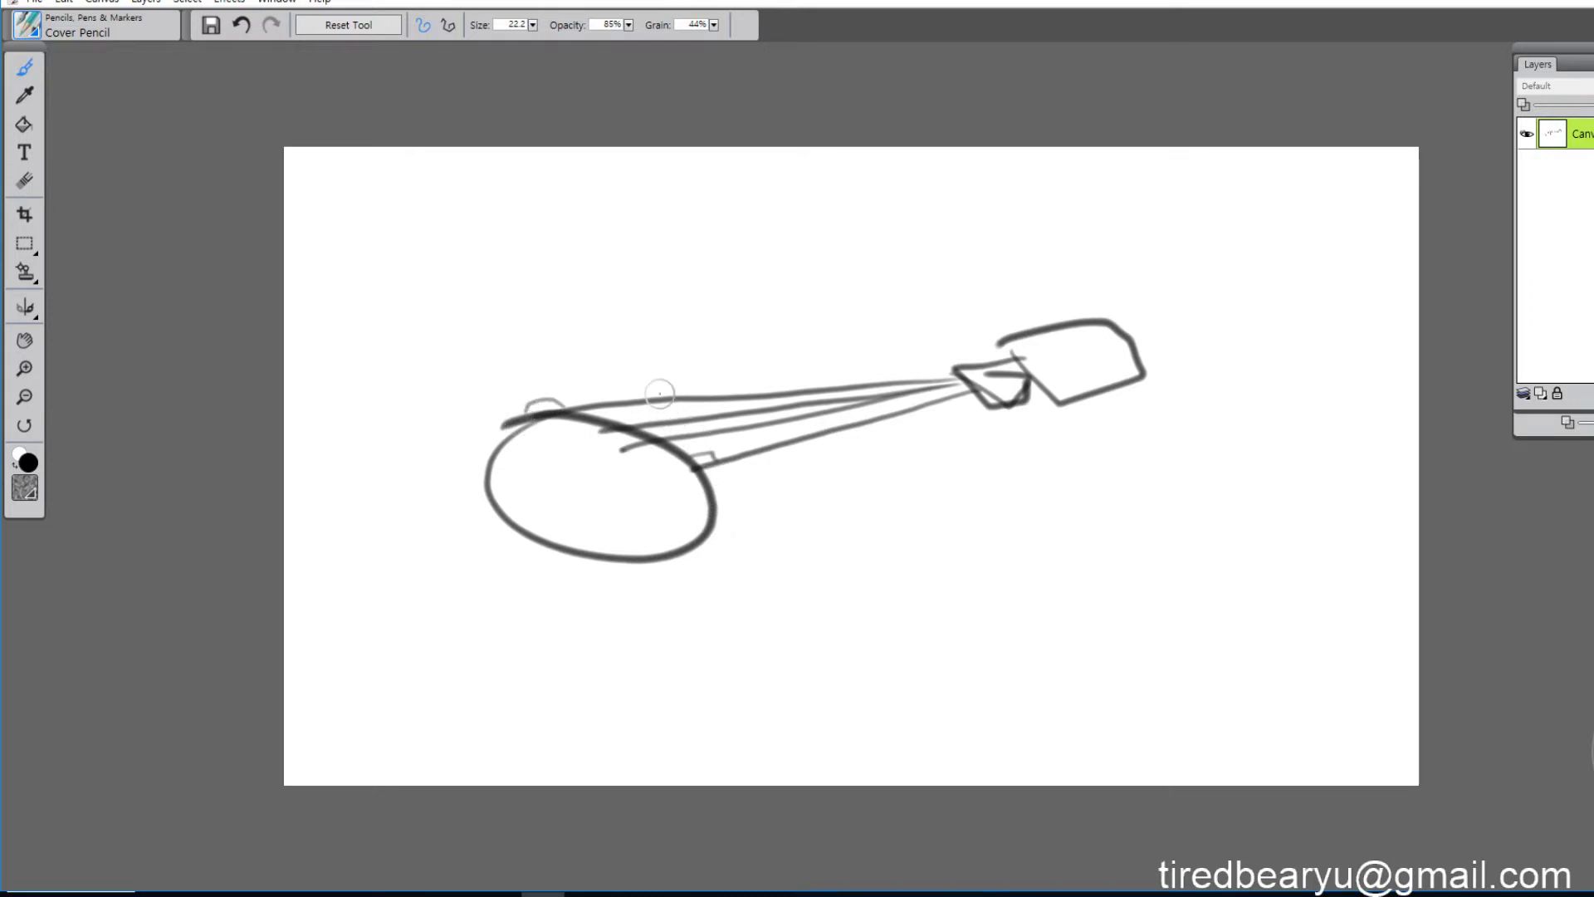
left_click_drag(662, 404, 737, 508)
key("ctrl+z")
key("ctrl+y")
key("ctrl+z")
left_click_drag(669, 419, 751, 530)
- Add a small circle above the ellipse and a short mark on the lower line
left_click_drag(791, 485, 800, 508)
key("ctrl+z")
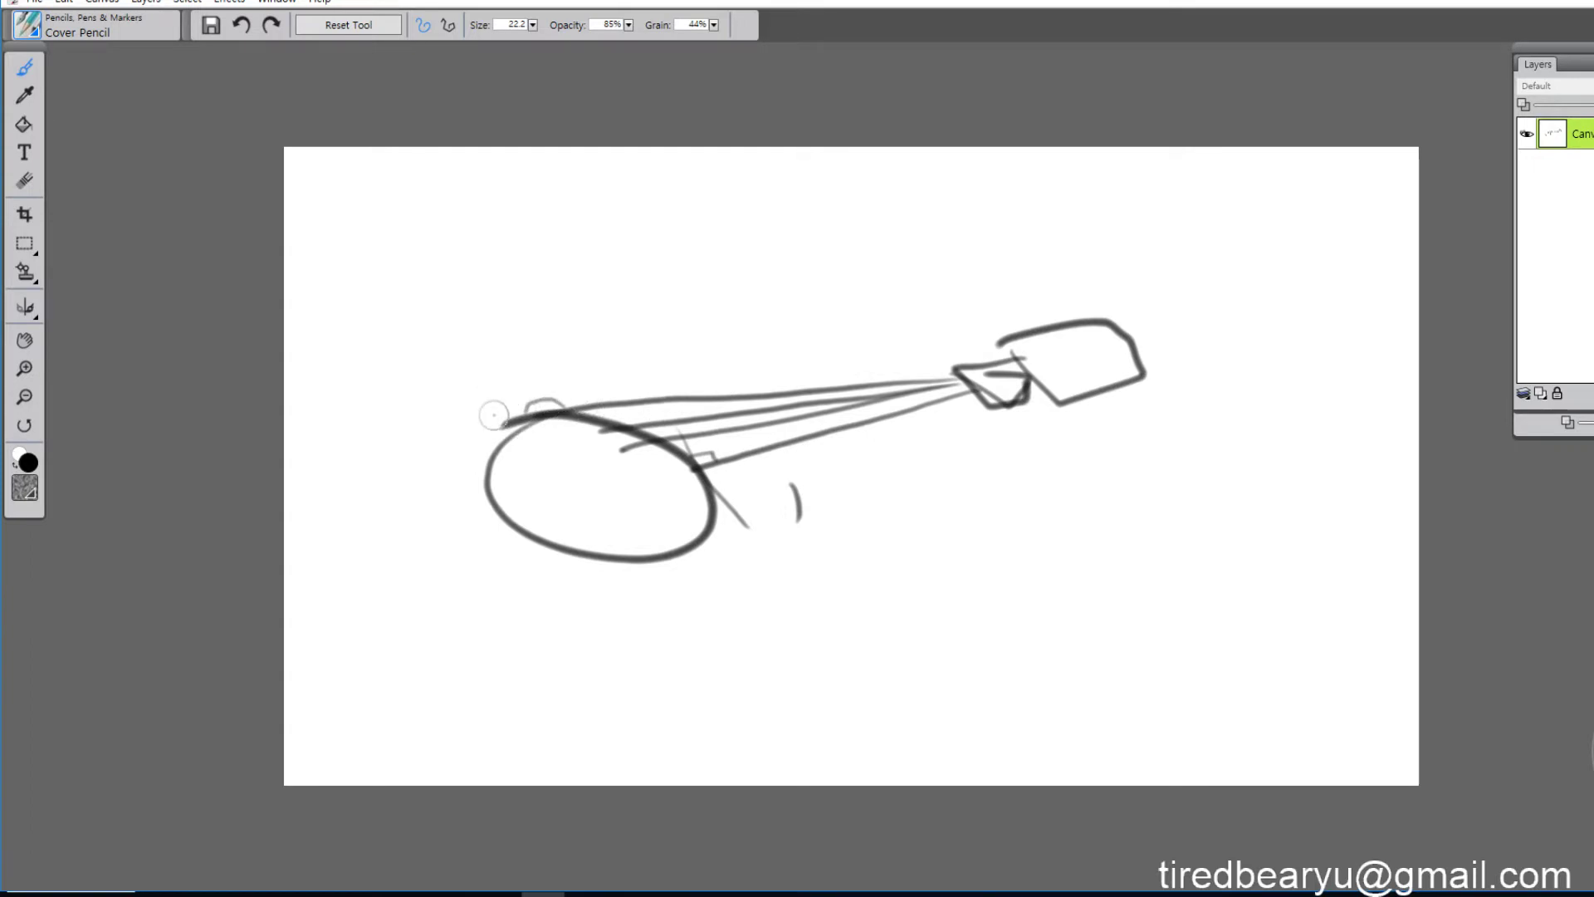
left_click_drag(520, 335, 521, 353)
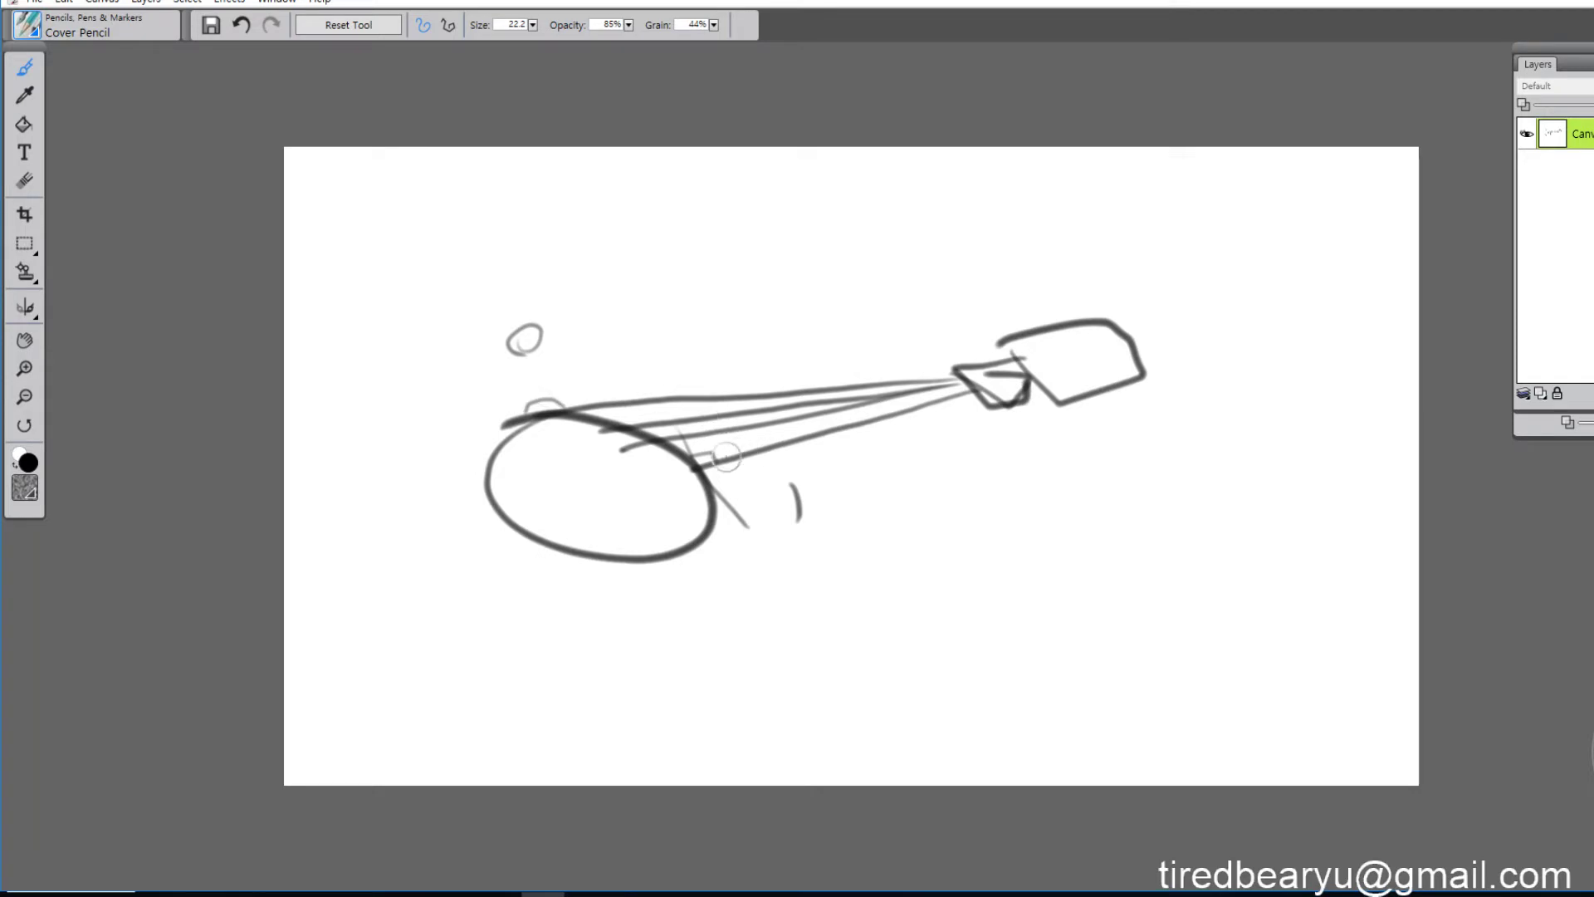
left_click_drag(712, 462, 696, 454)
- Draw a second large circle at lower right with a curl beside it and an inner stroke
mouse_move(1008, 538)
left_mouse_down()
mouse_move(986, 637)
mouse_move(1063, 520)
mouse_move(963, 551)
mouse_move(1032, 623)
left_mouse_up()
key("ctrl+z")
left_click_drag(1199, 508, 1214, 516)
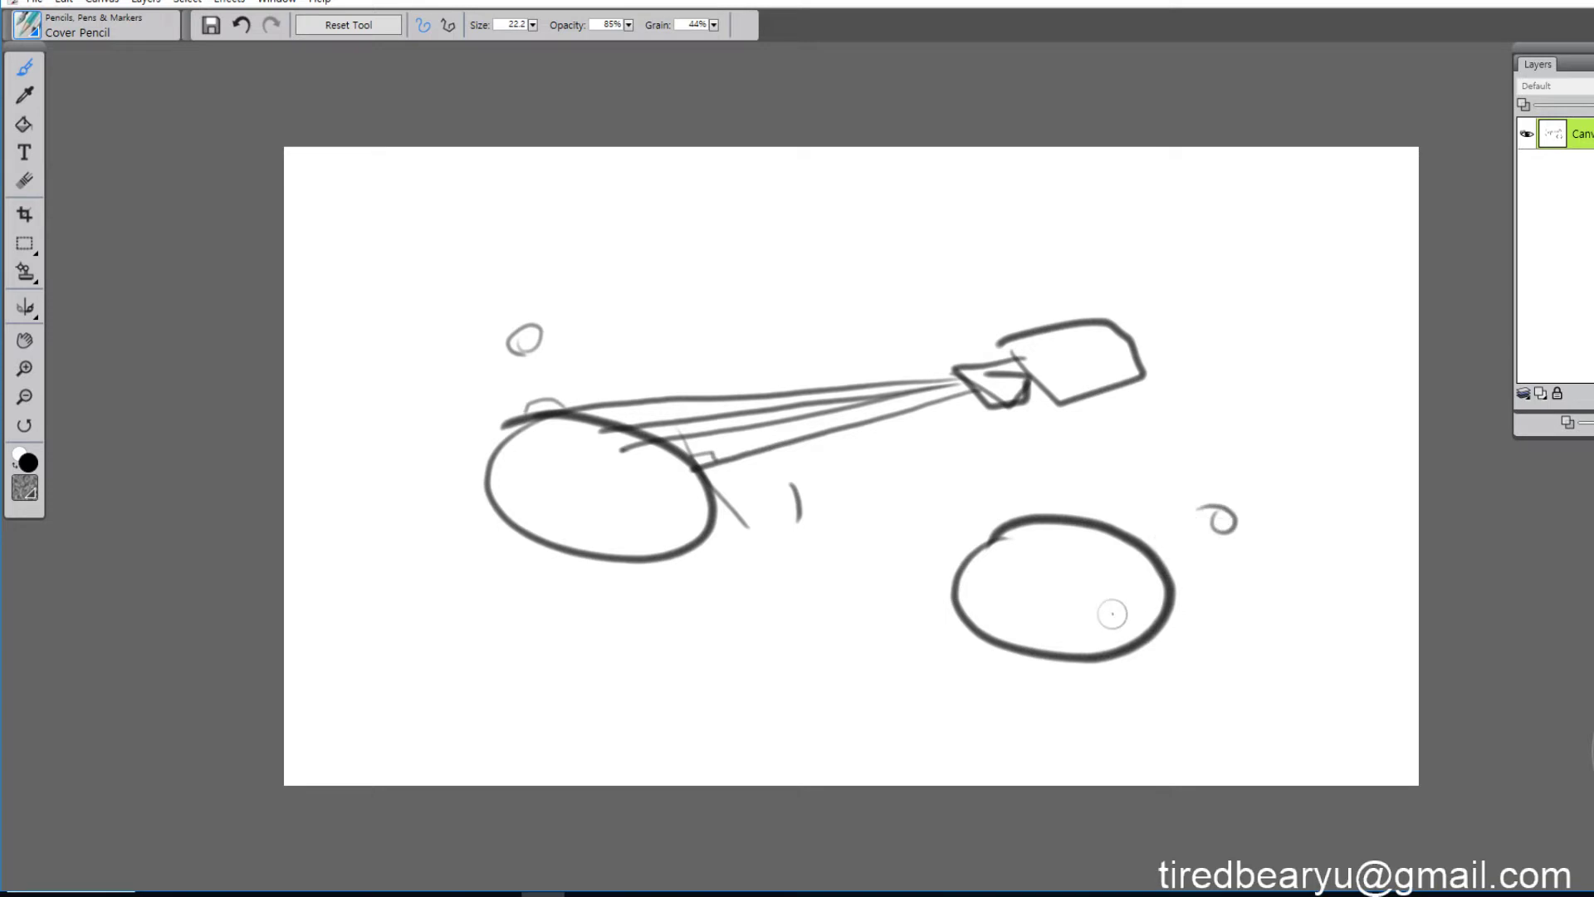
left_click_drag(1056, 581, 1062, 599)
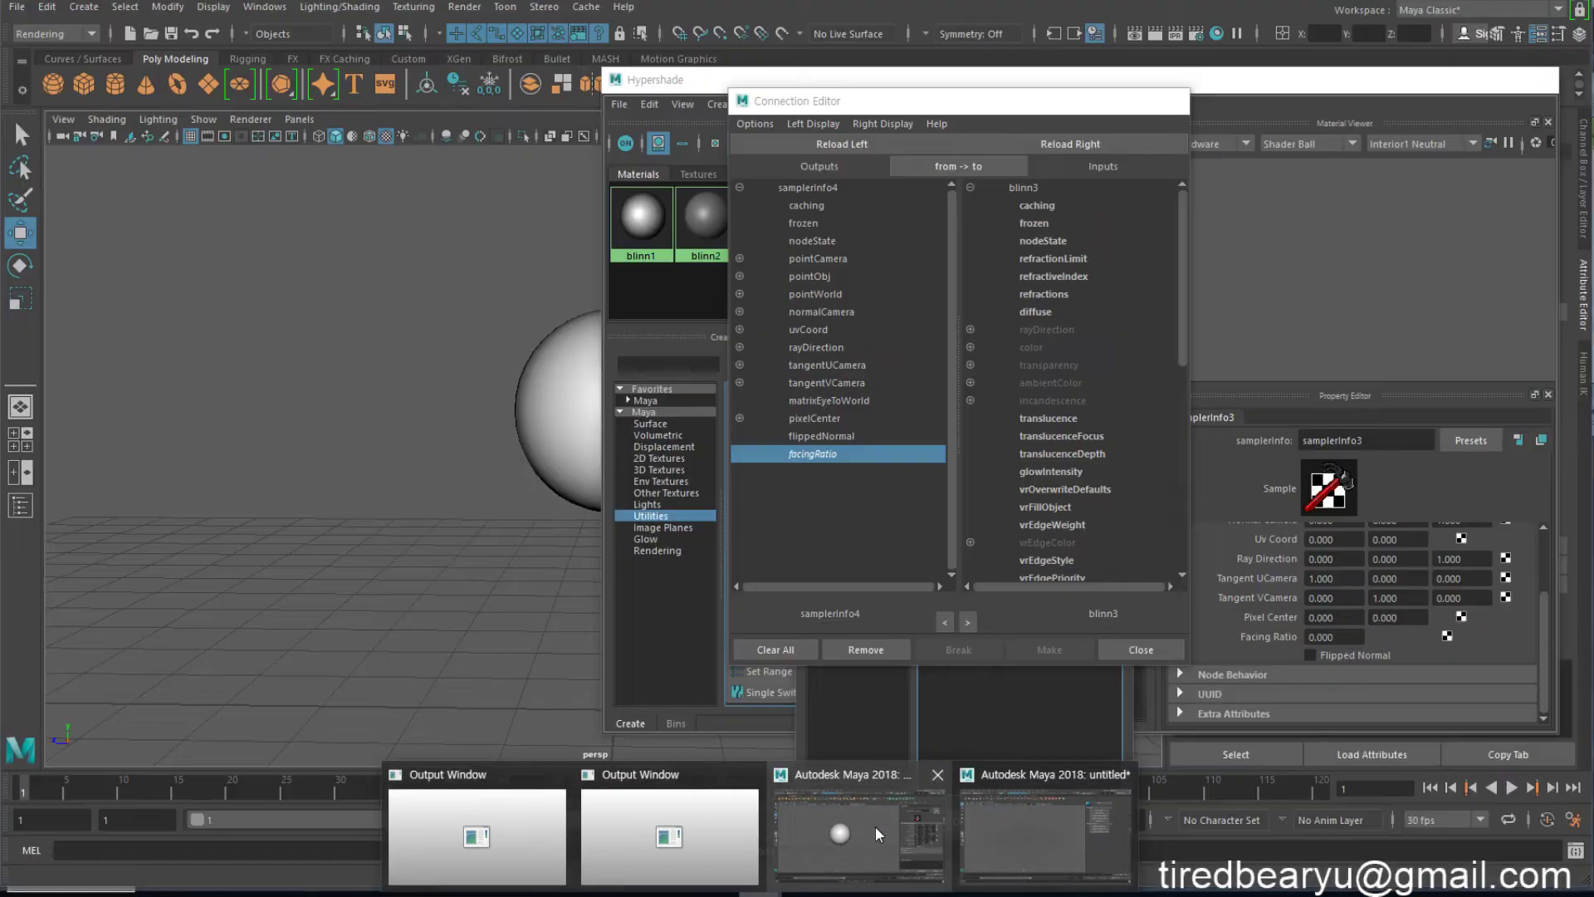
- Return to Maya, recentre the view on the sphere, and expand blinn3's color in the Connection Editor
left_click(875, 825)
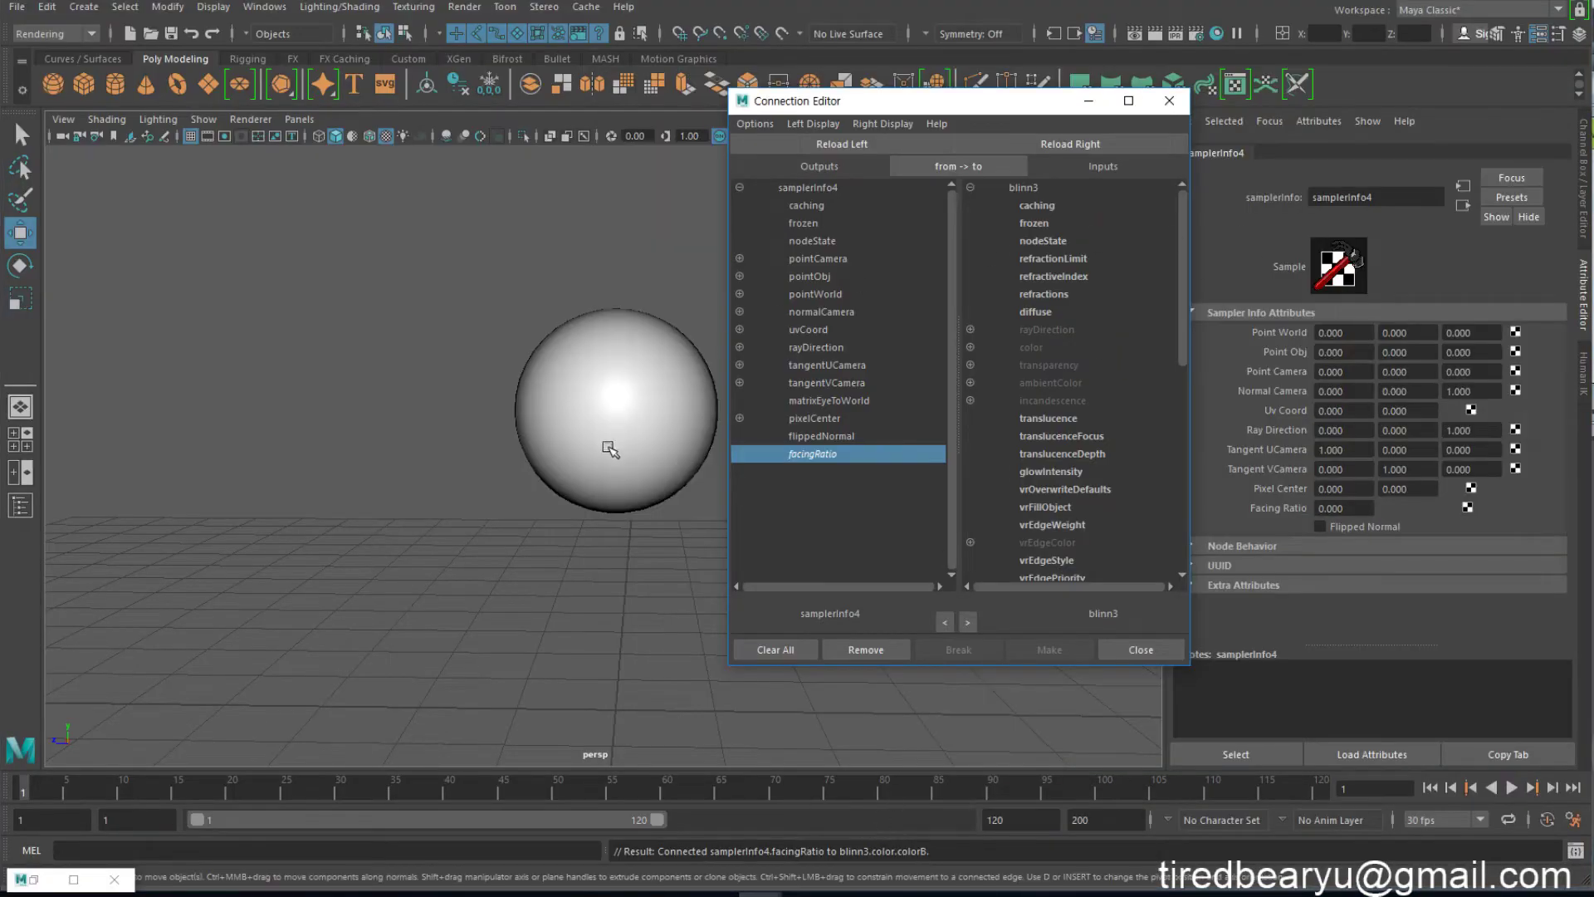
mouse_move(635, 471)
left_mouse_down("alt")
mouse_move(516, 456)
mouse_move(604, 457)
mouse_move(357, 391)
mouse_move(348, 327)
mouse_move(445, 391)
mouse_move(373, 305)
mouse_move(303, 264)
mouse_move(609, 466)
mouse_move(736, 523)
mouse_move(348, 296)
mouse_move(241, 316)
mouse_move(729, 569)
mouse_move(447, 391)
left_mouse_up("alt")
mouse_move(558, 451)
middle_mouse_down("alt")
mouse_move(381, 331)
mouse_move(341, 329)
middle_mouse_up("alt")
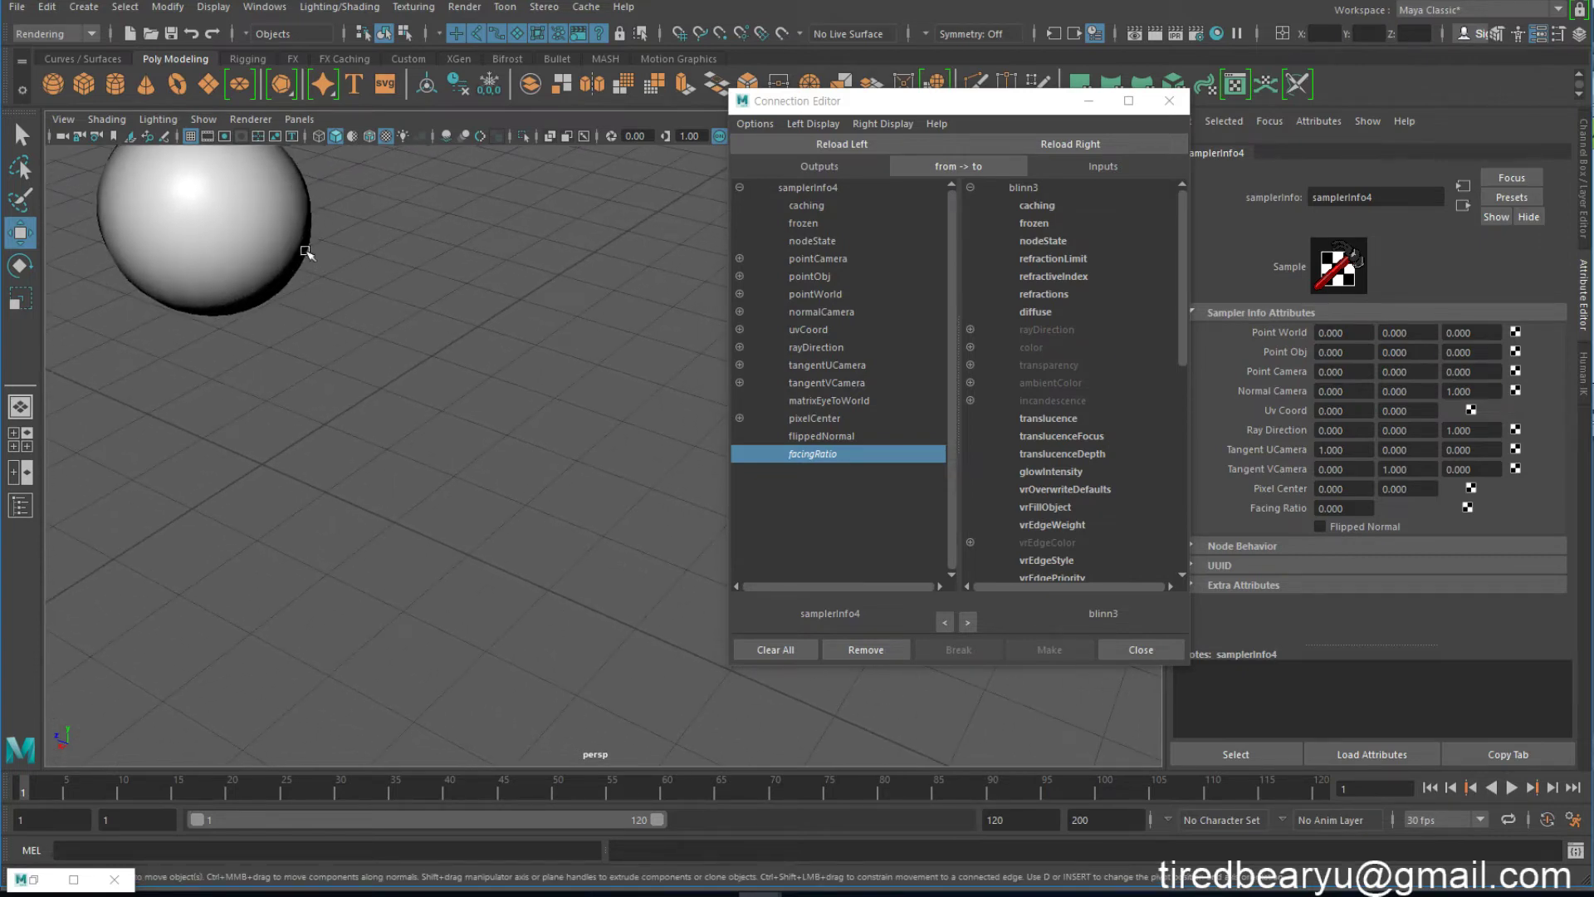
mouse_move(277, 286)
middle_mouse_down("alt")
mouse_move(615, 491)
mouse_move(687, 515)
middle_mouse_up("alt")
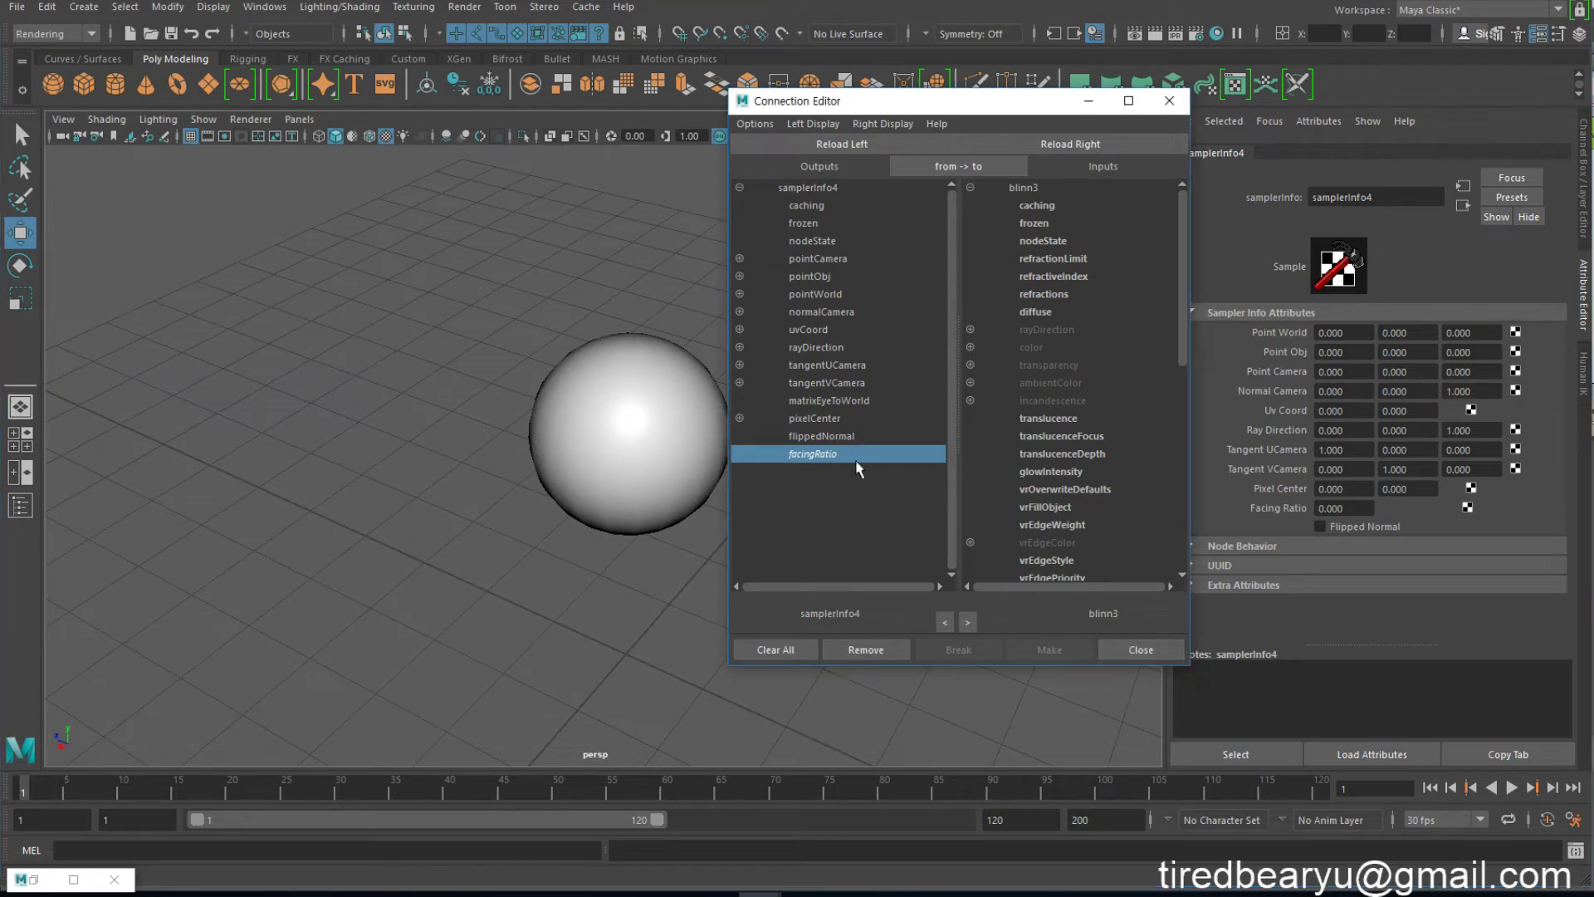
left_click(969, 346)
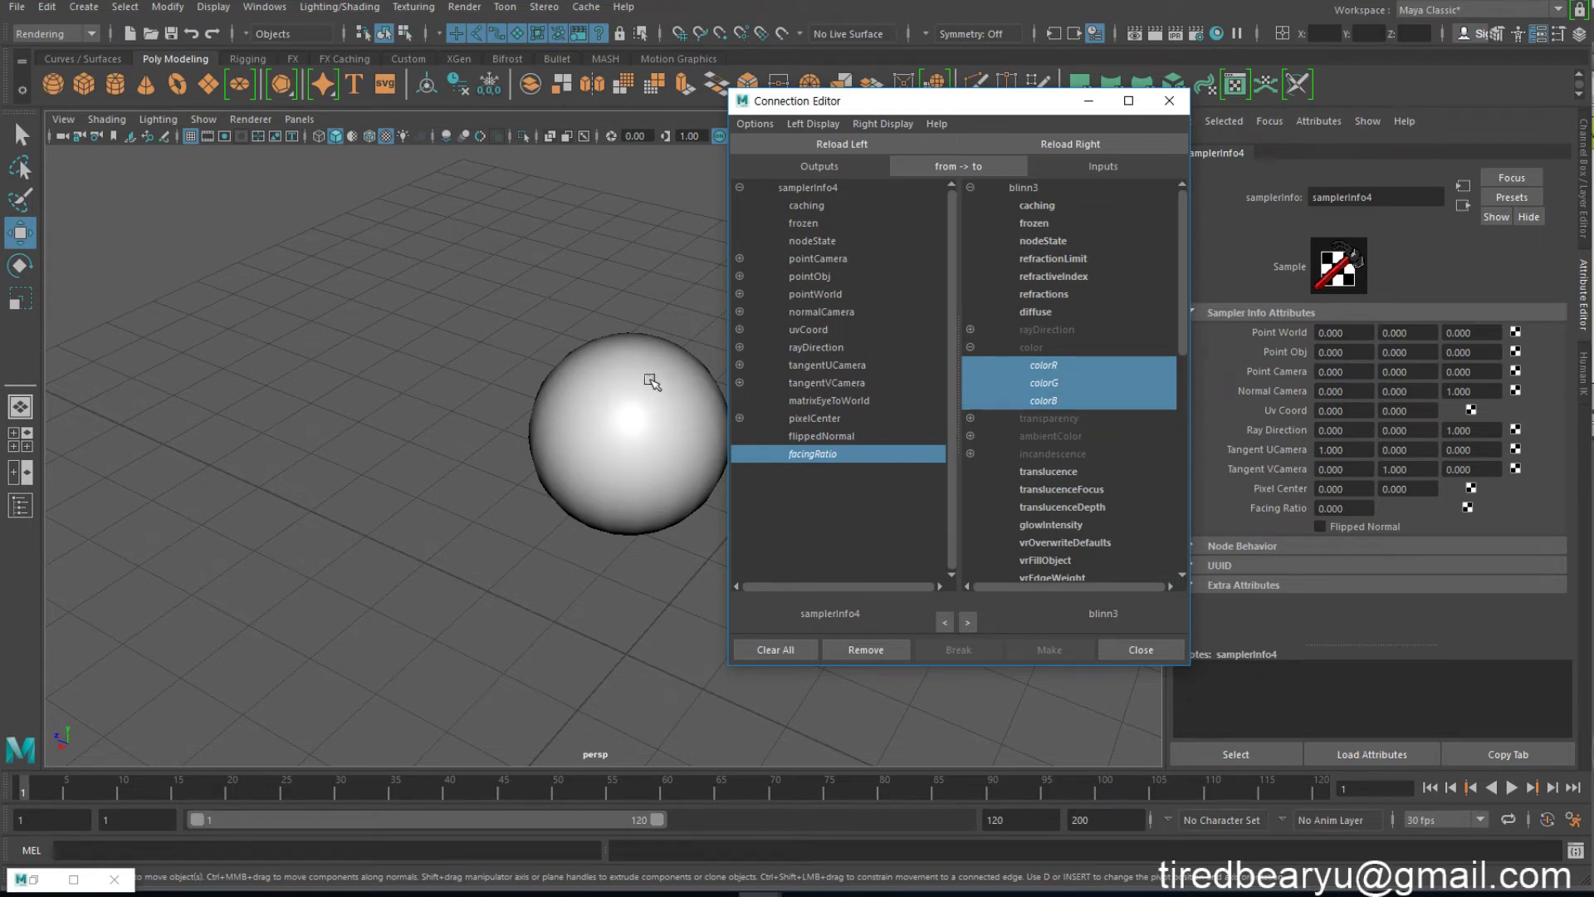
- Close the Connection Editor, keeping facingRatio wired to blinn3's color channels
left_click(1156, 649)
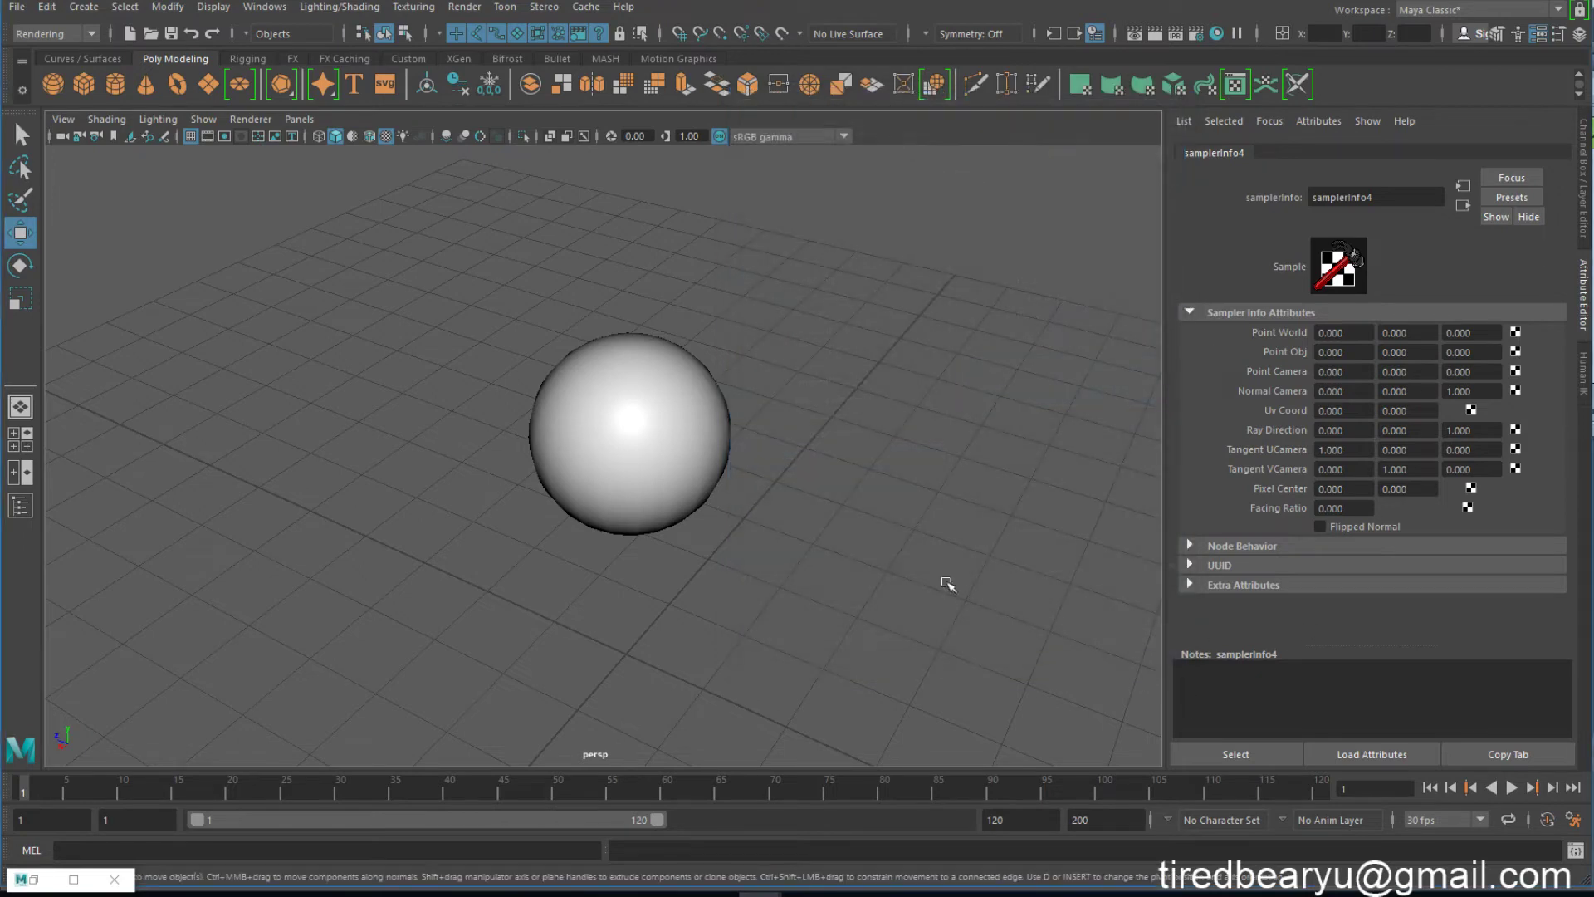
- Assign a new Blinn material (blinn4) to the sphere and open its attributes
left_click(714, 395)
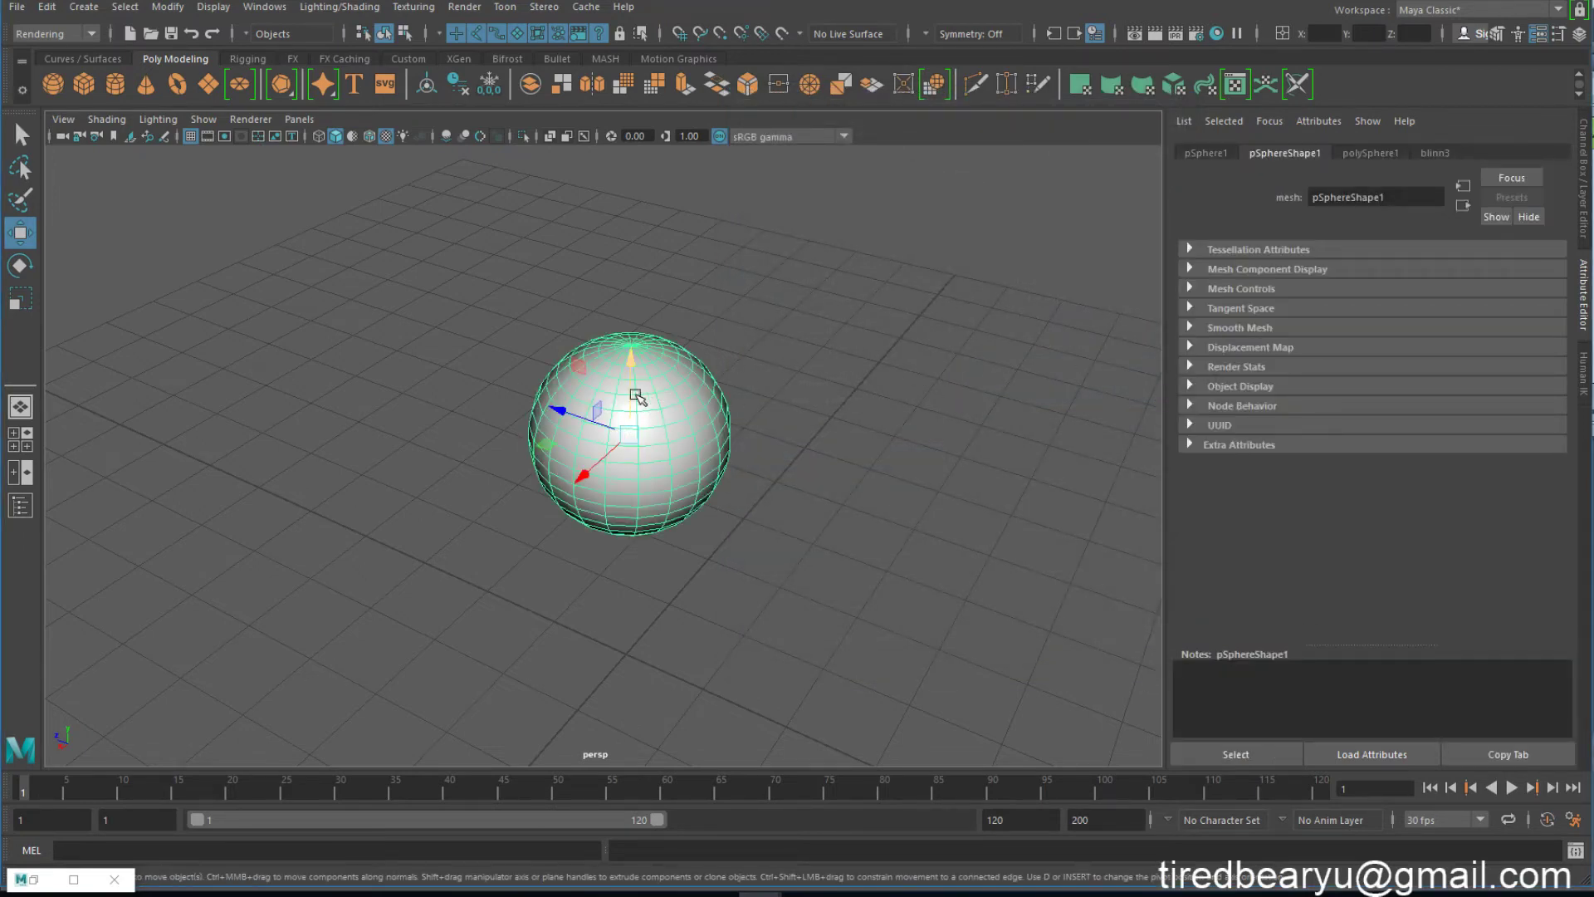
right_click(635, 395)
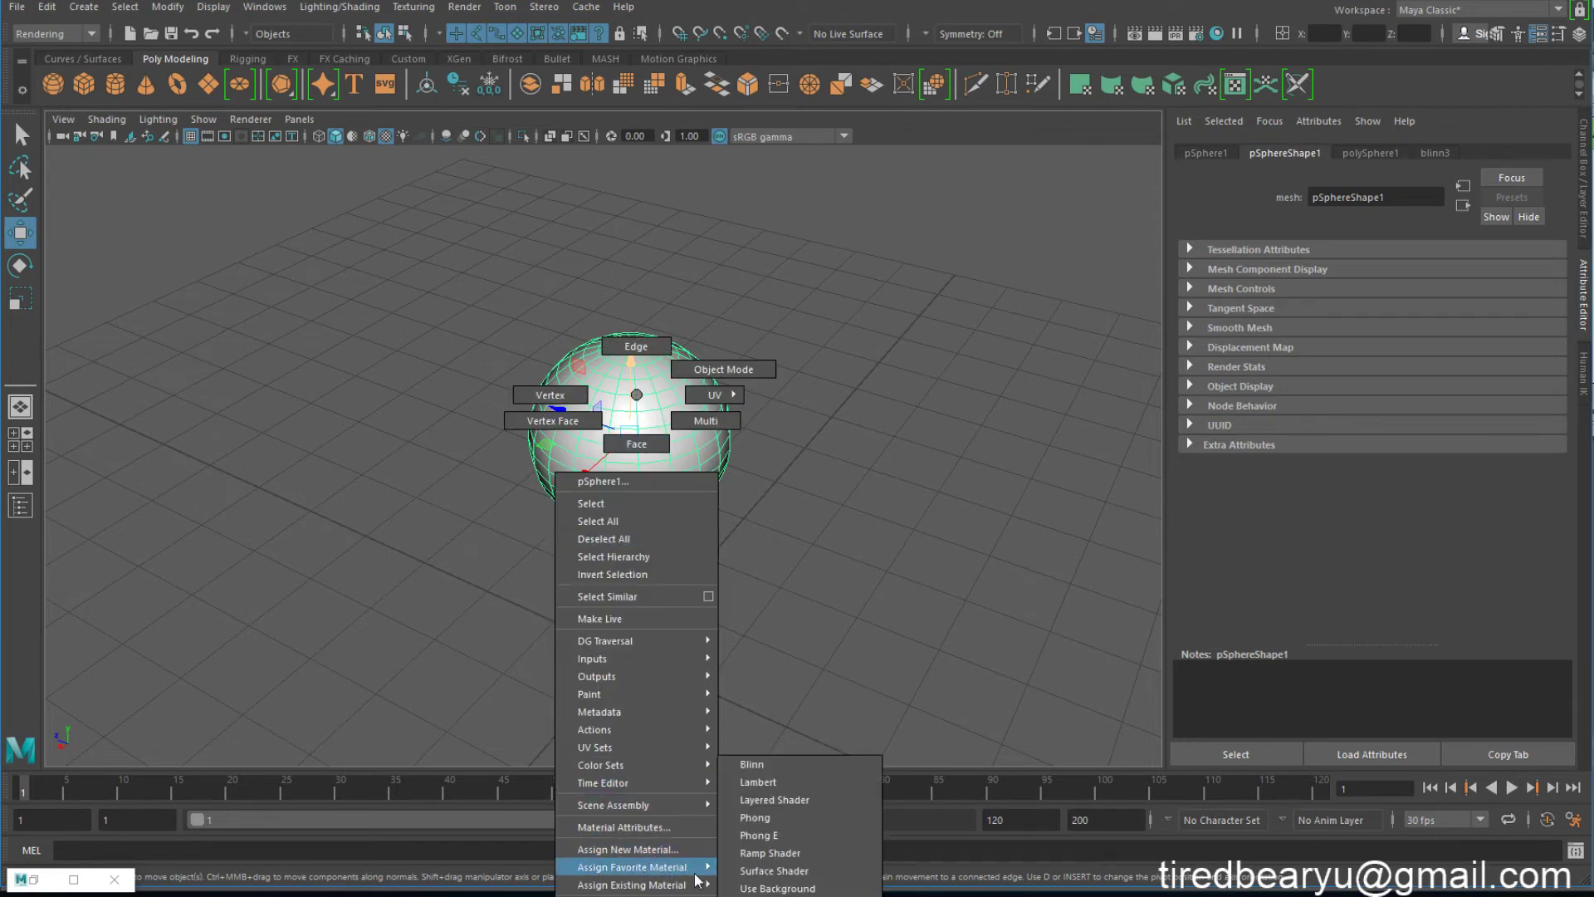
left_click(837, 759)
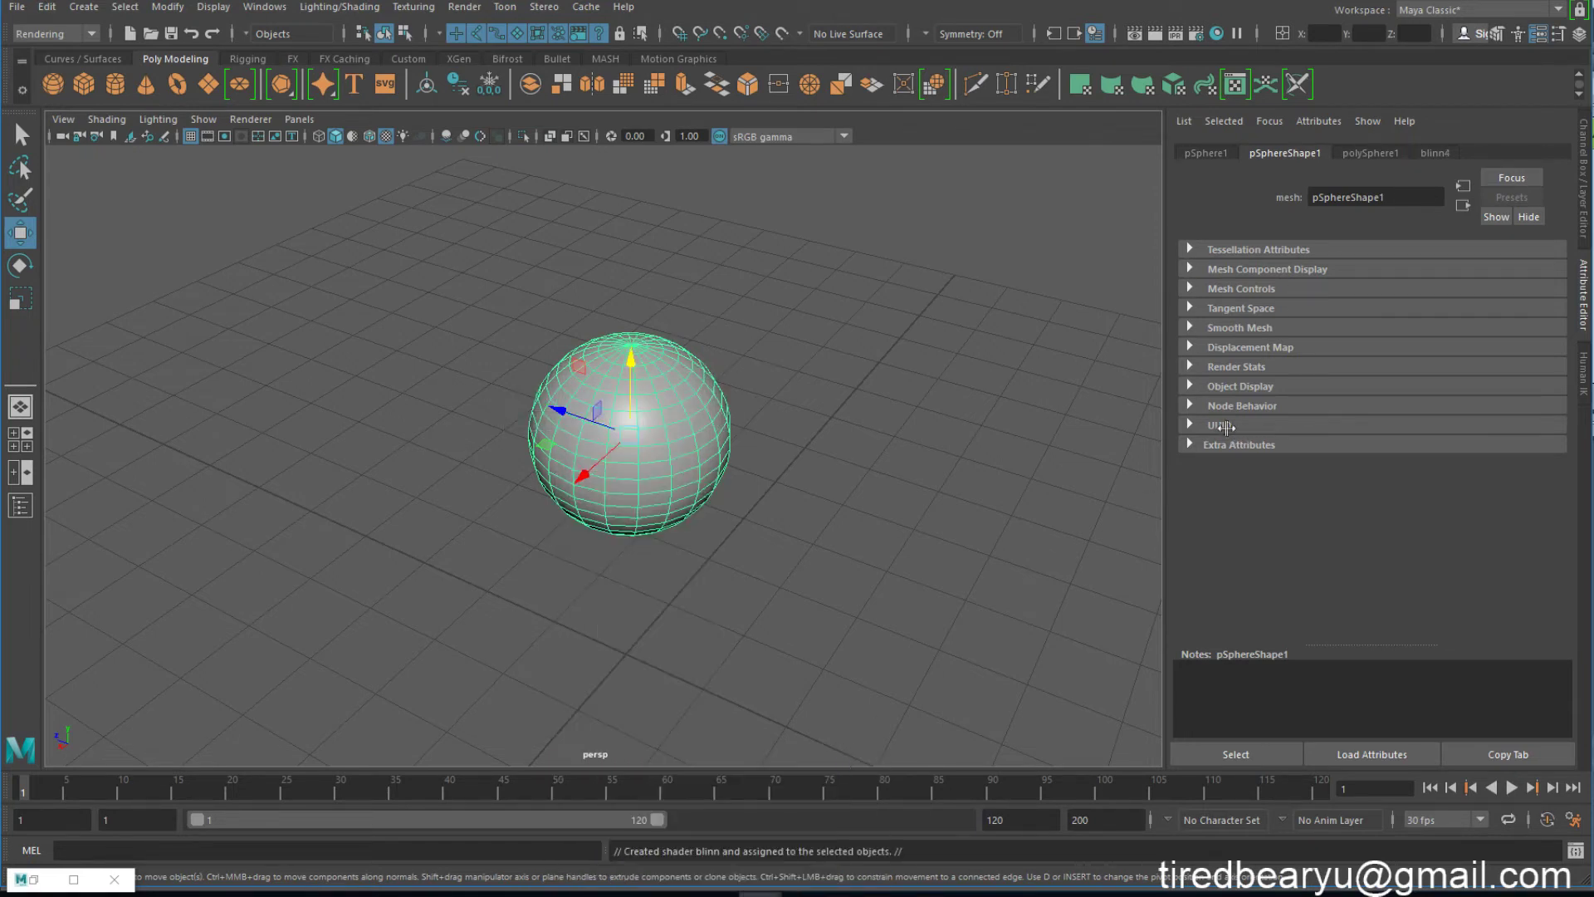
left_click(705, 440)
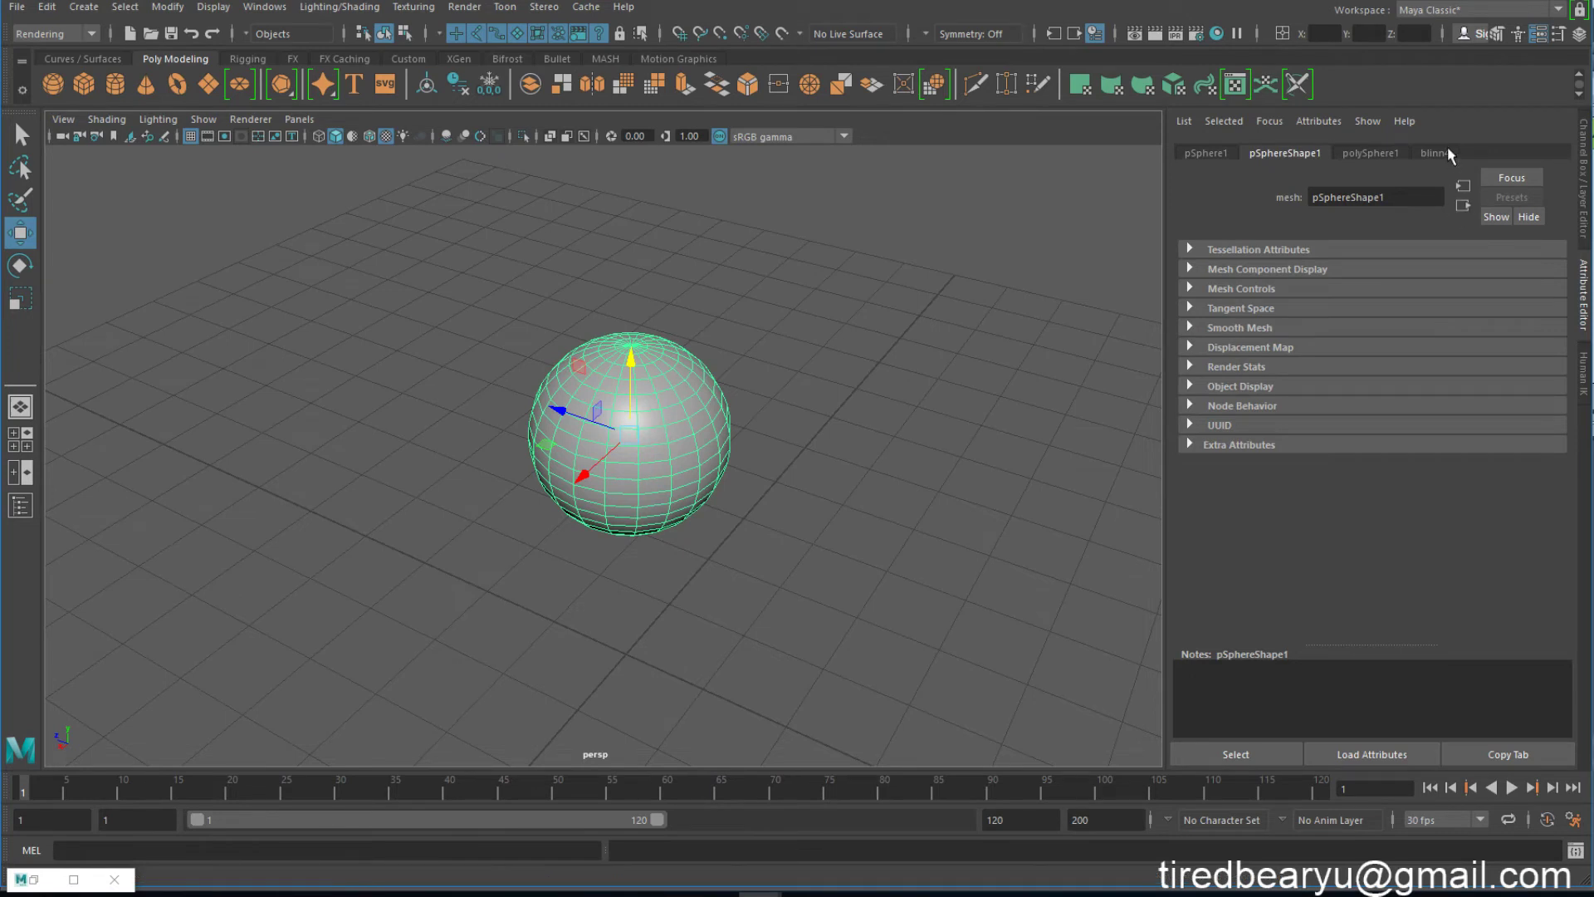
left_click(1444, 149)
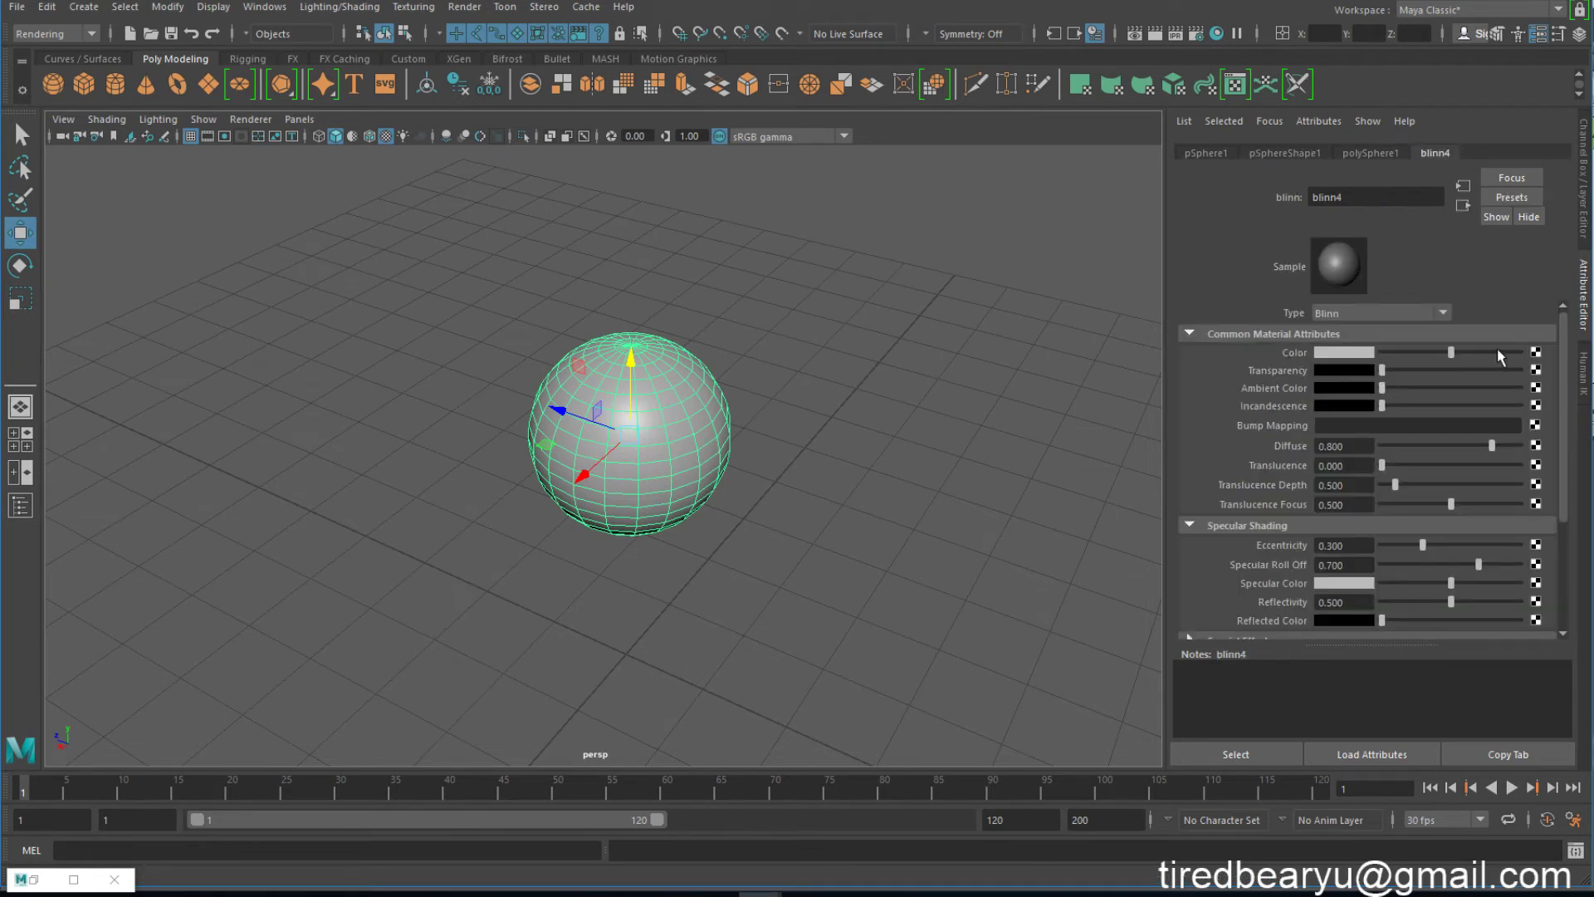
- Map blinn4's Color to a Ramp texture, moving its black stop to 0.668 and back to 0
left_click(1535, 353)
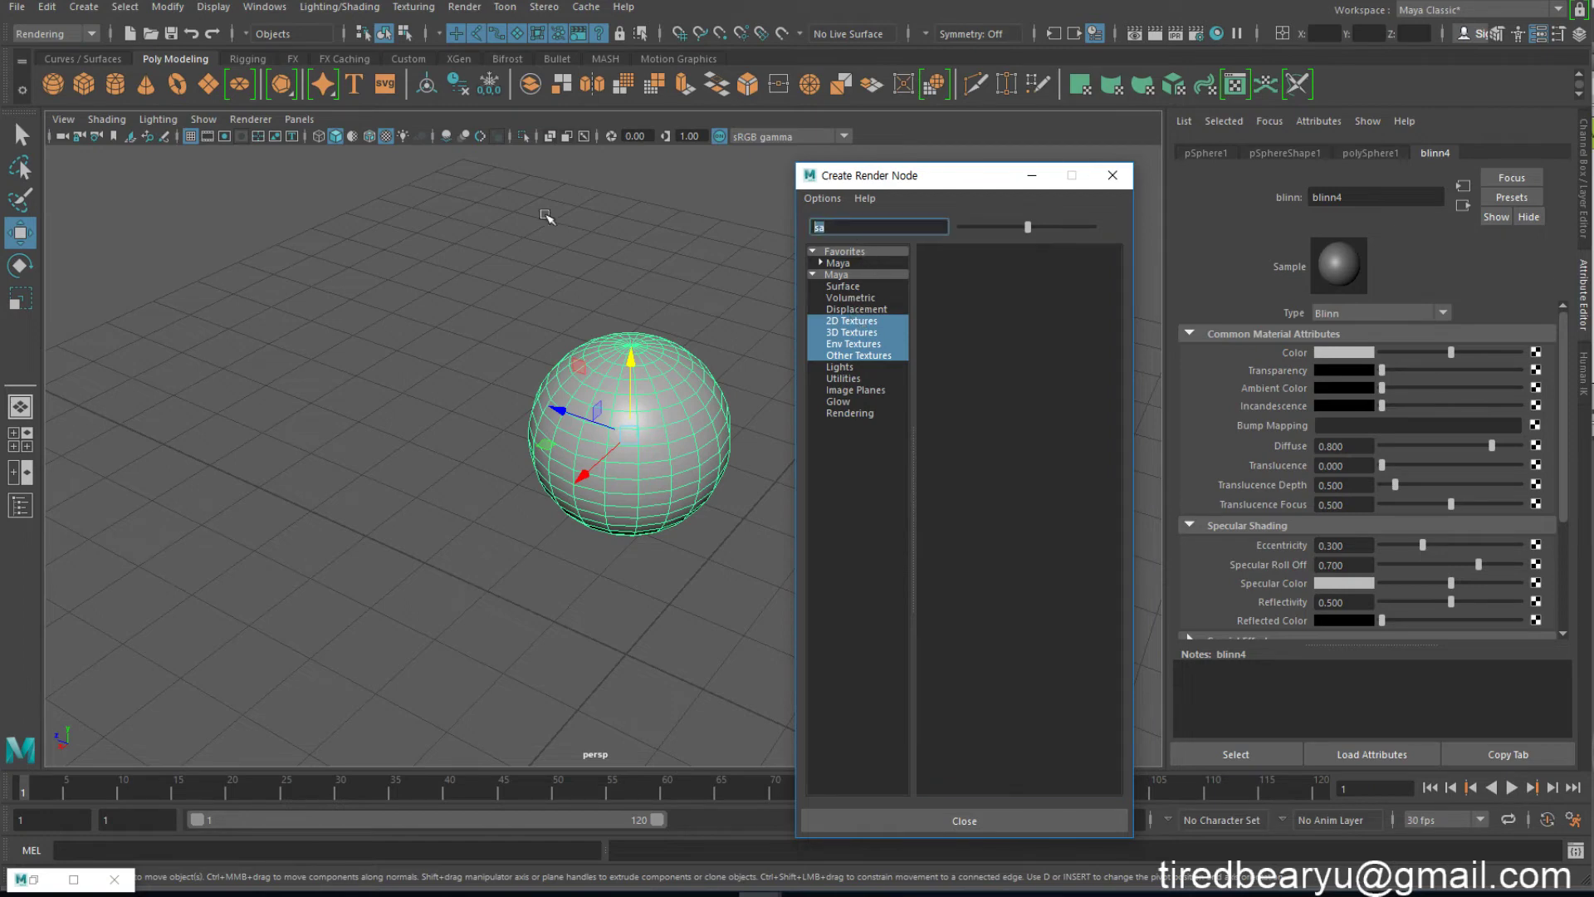
key("BackSpace")
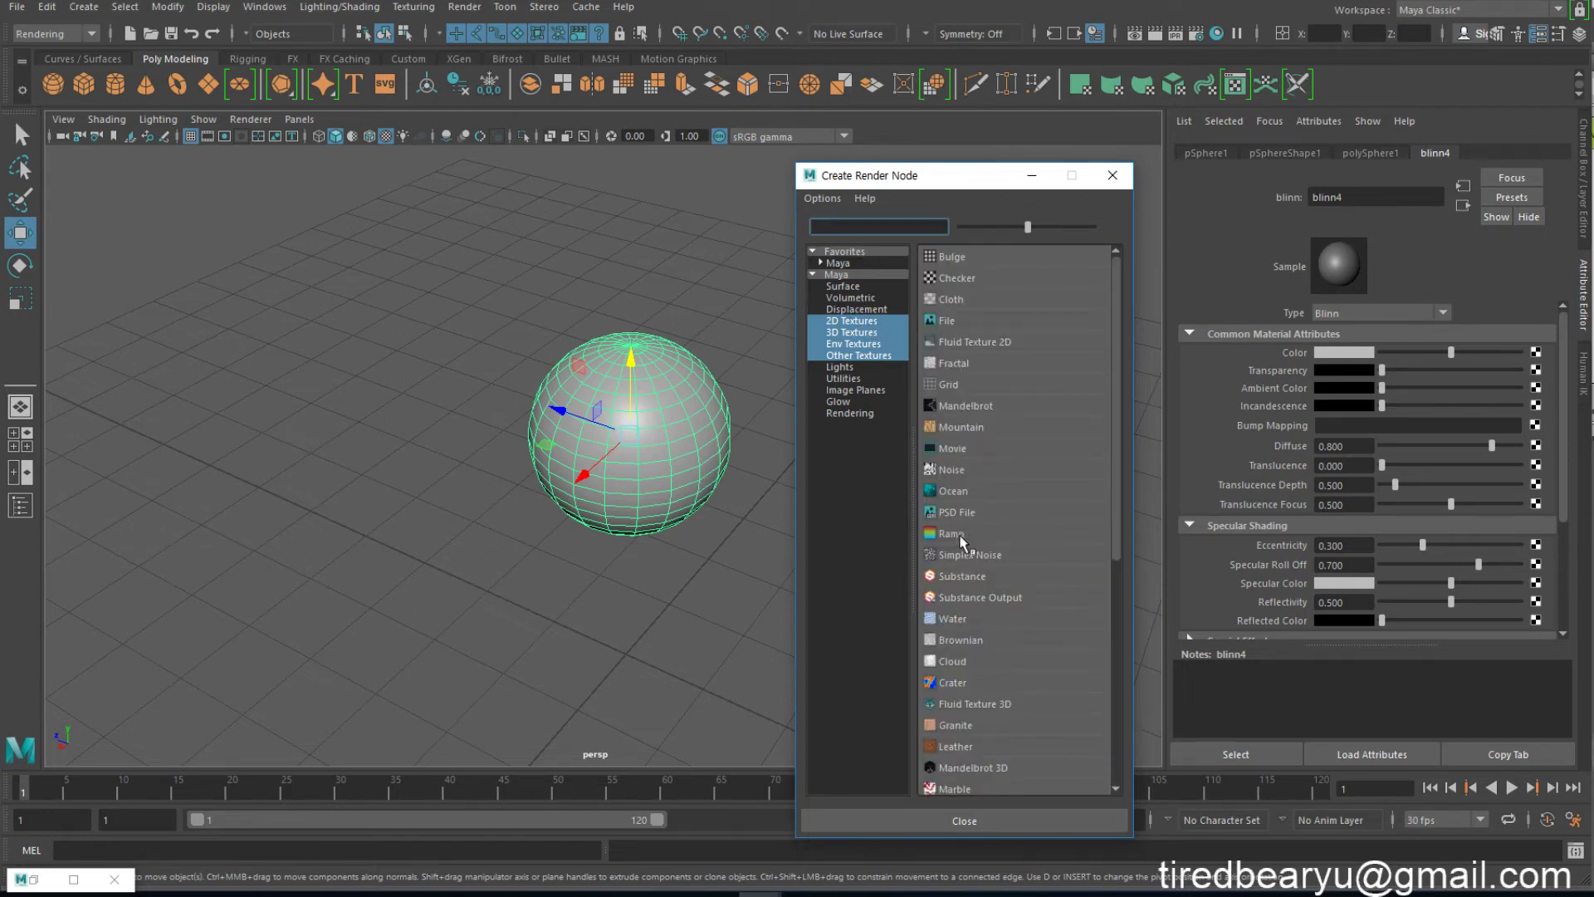
left_click(959, 534)
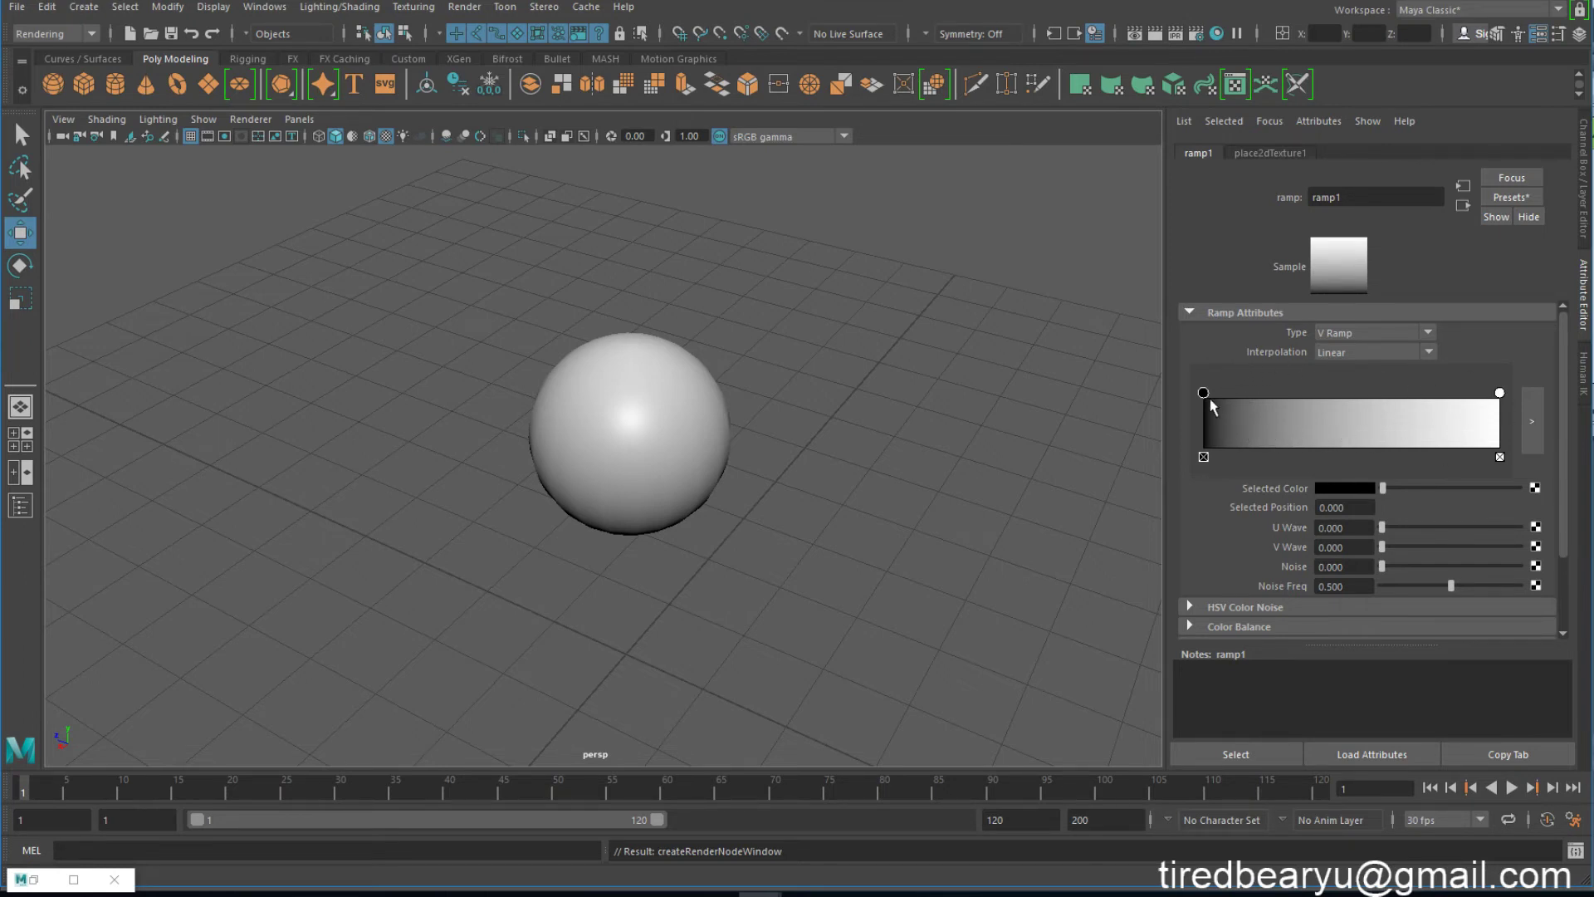
left_click_drag(1202, 394, 1382, 402)
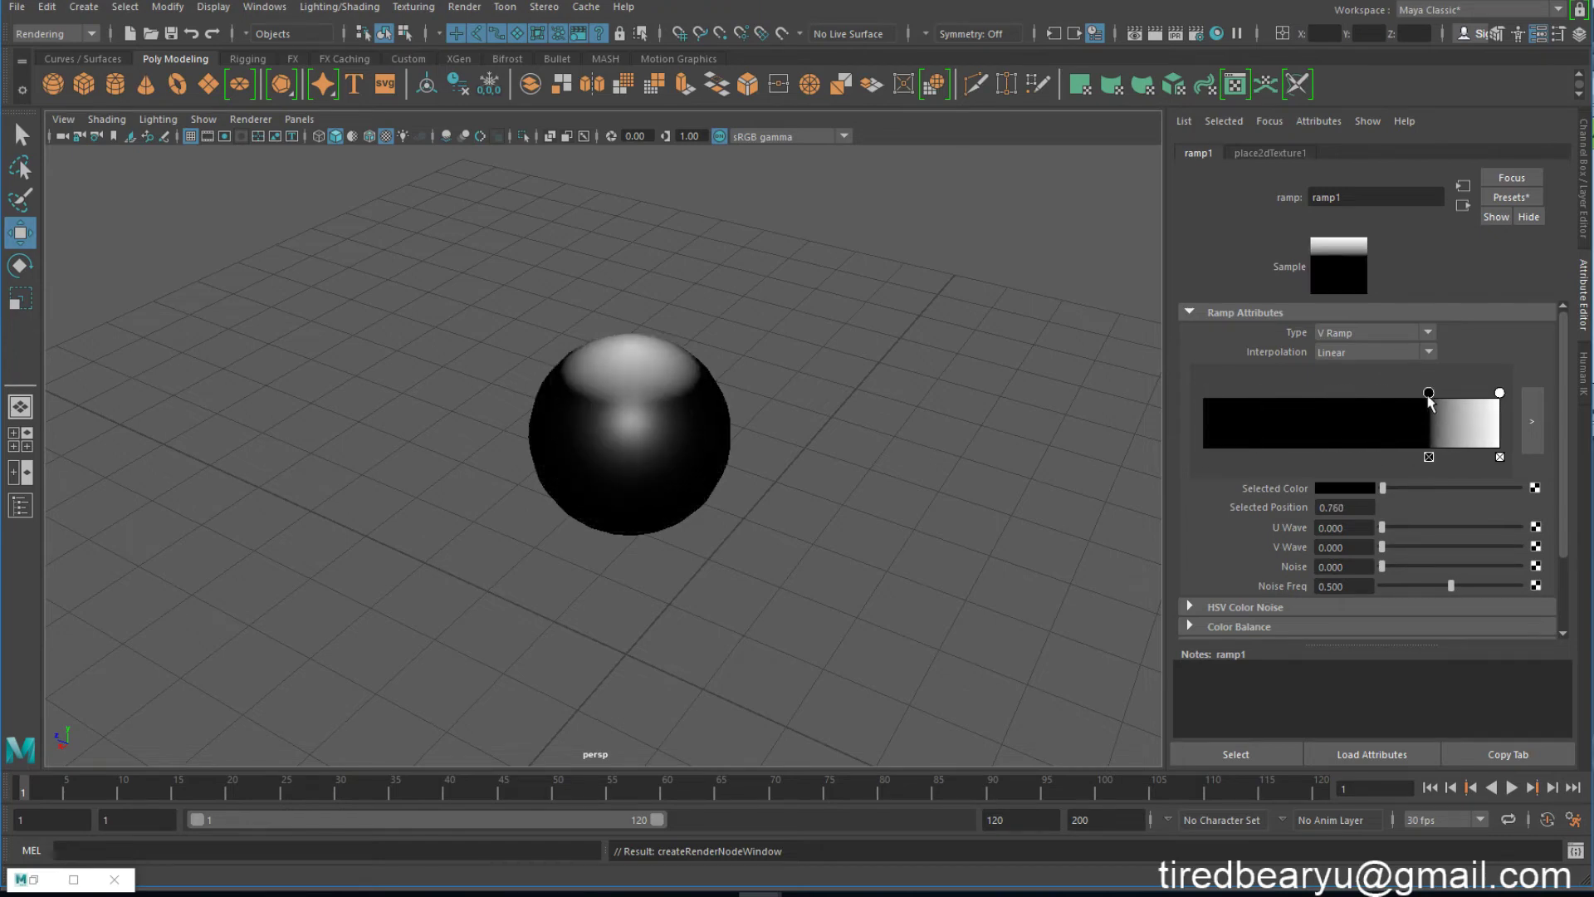
mouse_move(854, 420)
left_mouse_down("alt")
mouse_move(722, 345)
mouse_move(897, 378)
mouse_move(869, 401)
left_mouse_up("alt")
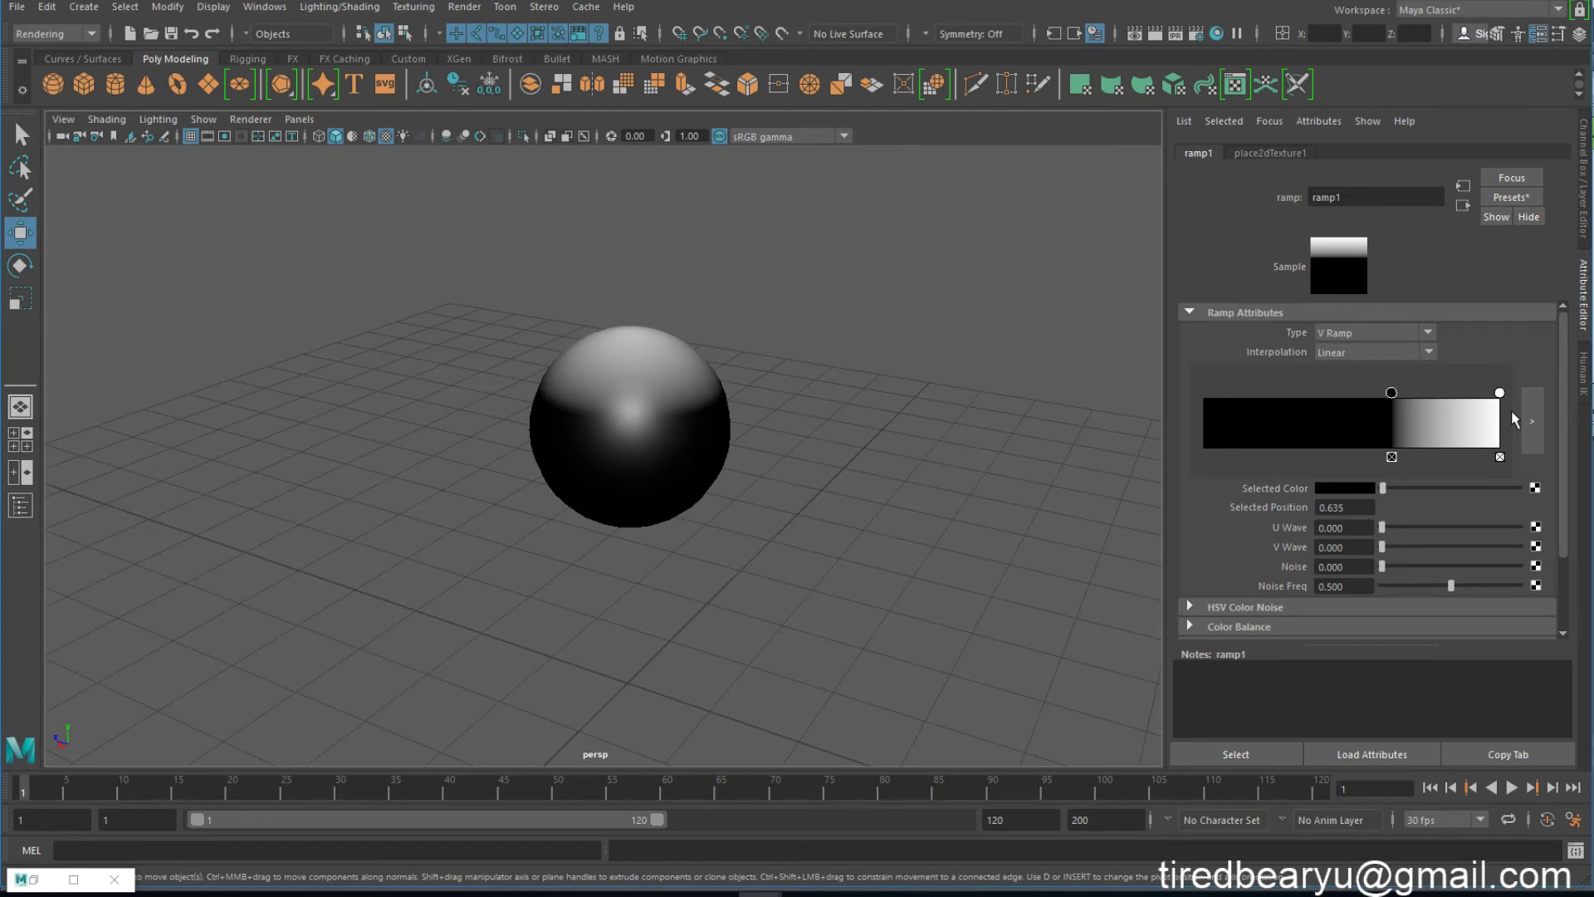
left_click_drag(1391, 393, 1203, 393)
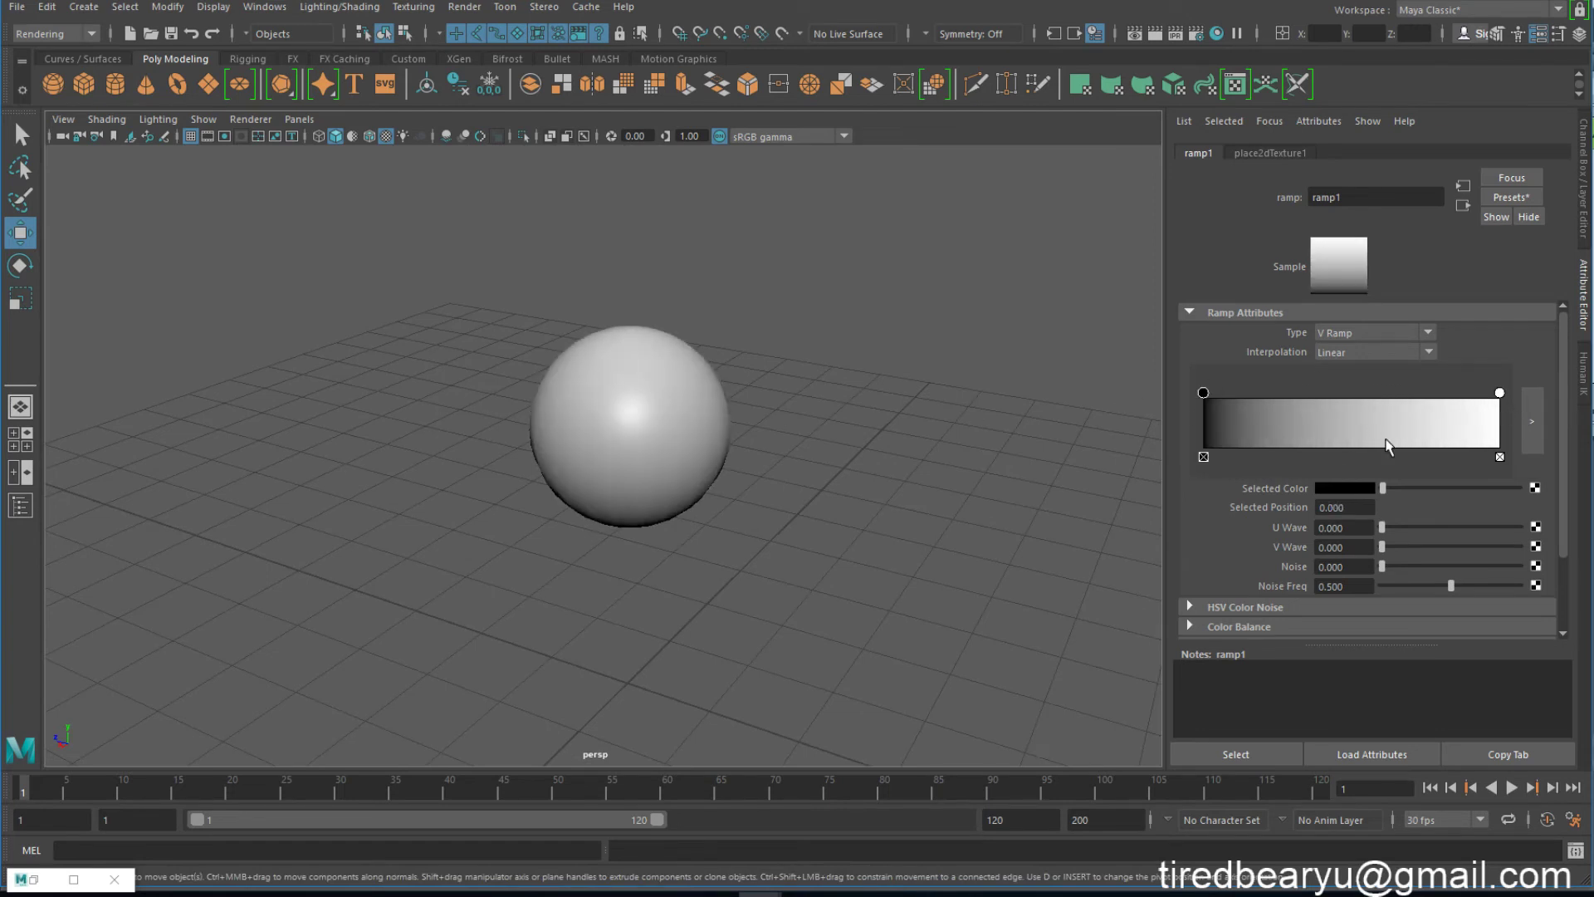
left_click(1536, 488)
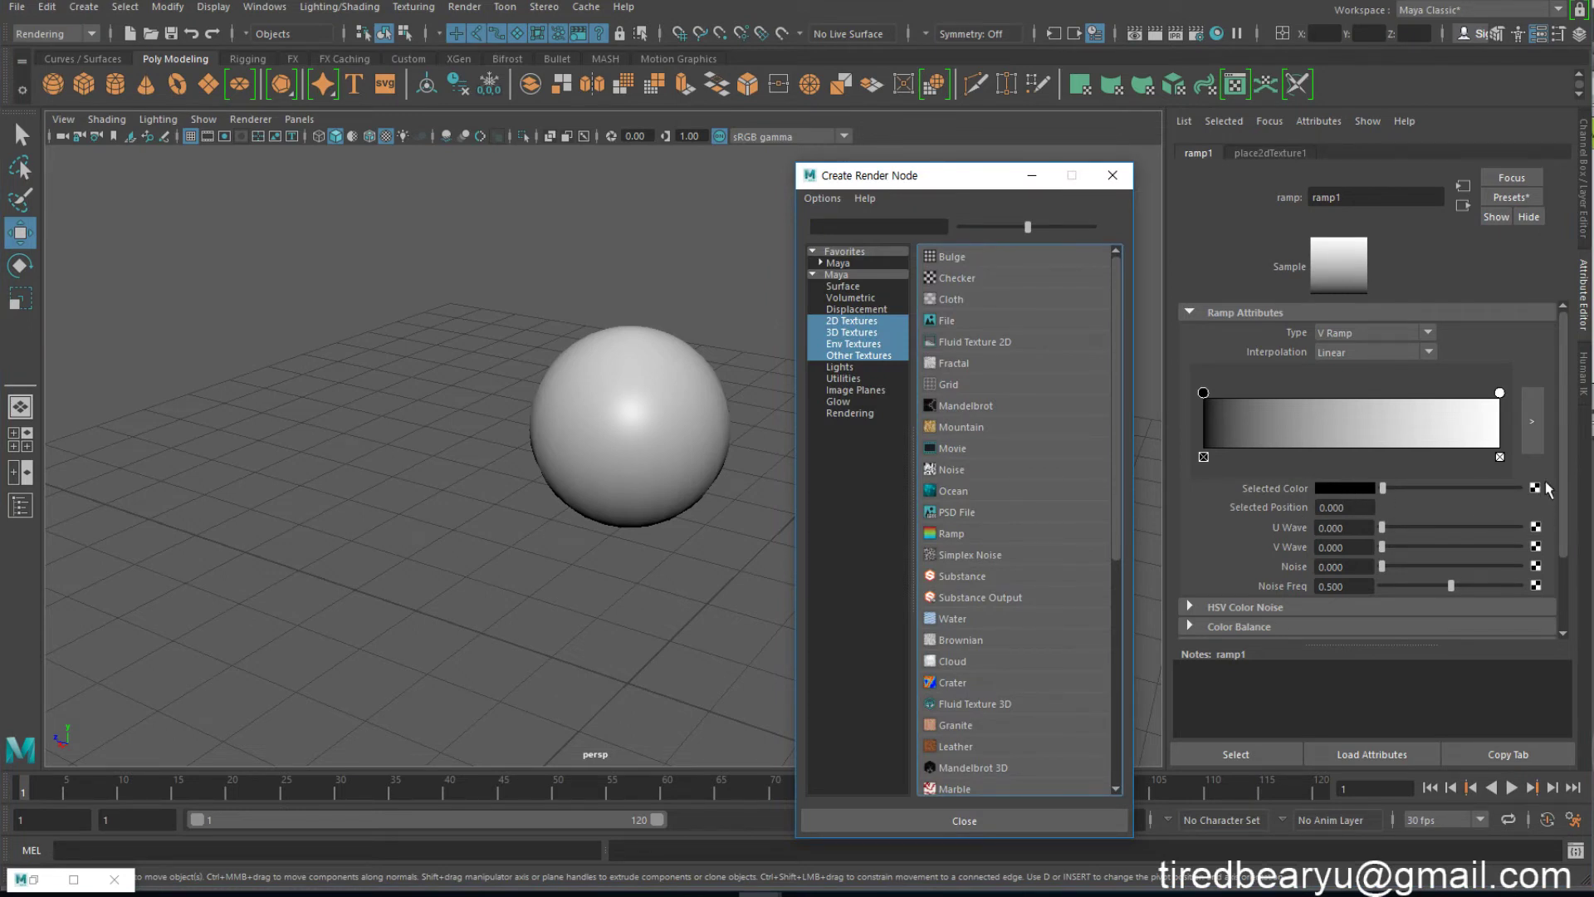
- Search the utilities and create a Sampler Info node (samplerInfo5) for the ramp
left_click(851, 380)
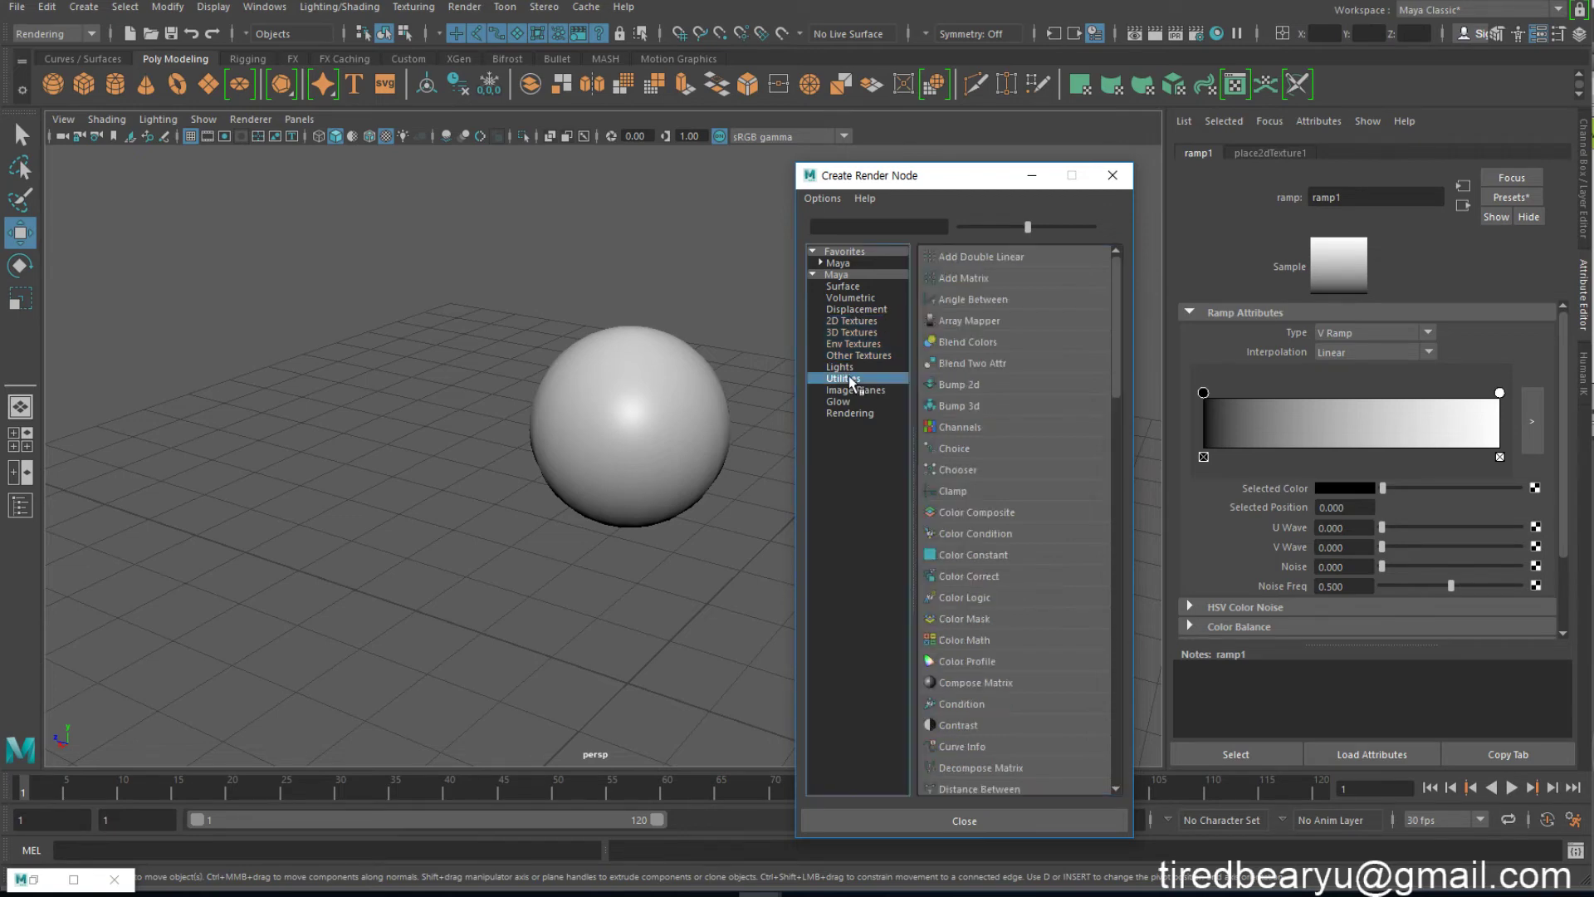
left_click(883, 227)
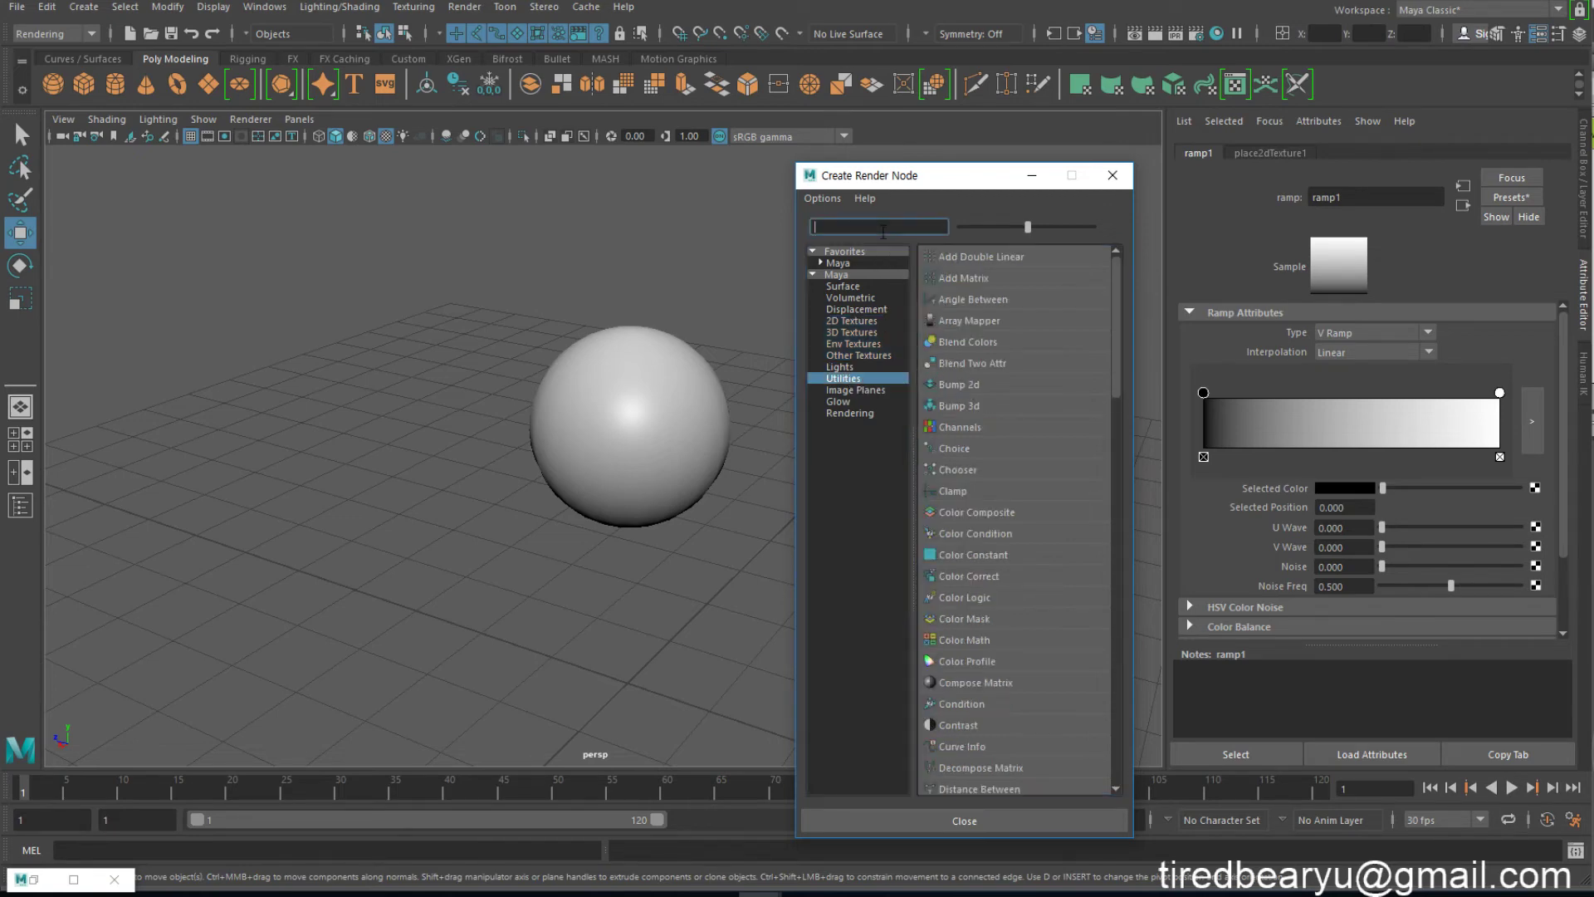
type("ds")
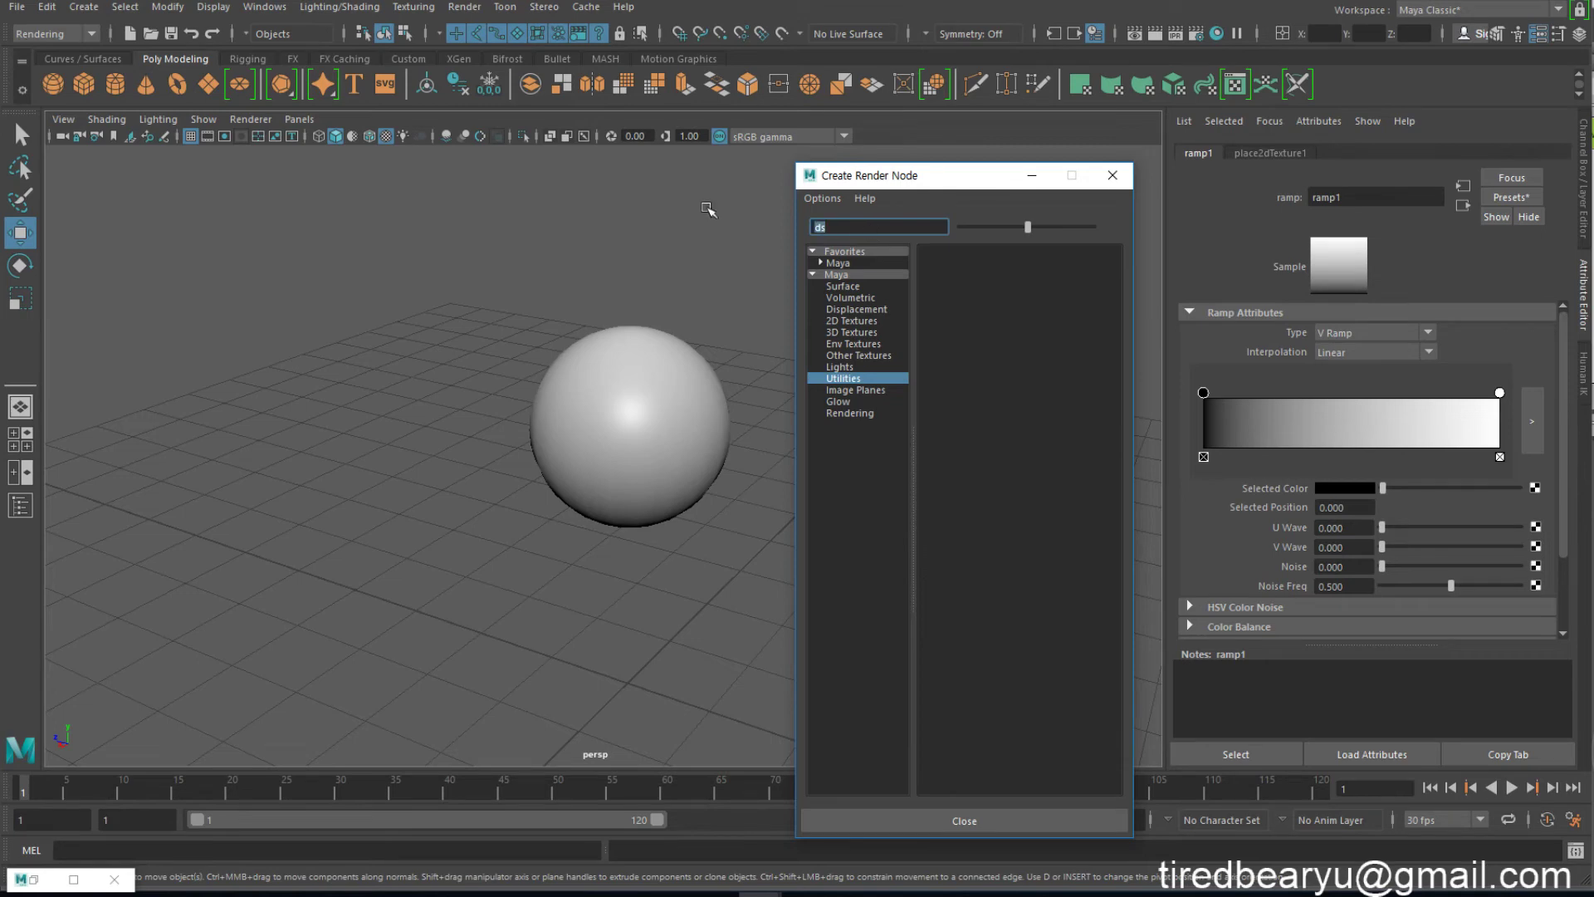
type("sa")
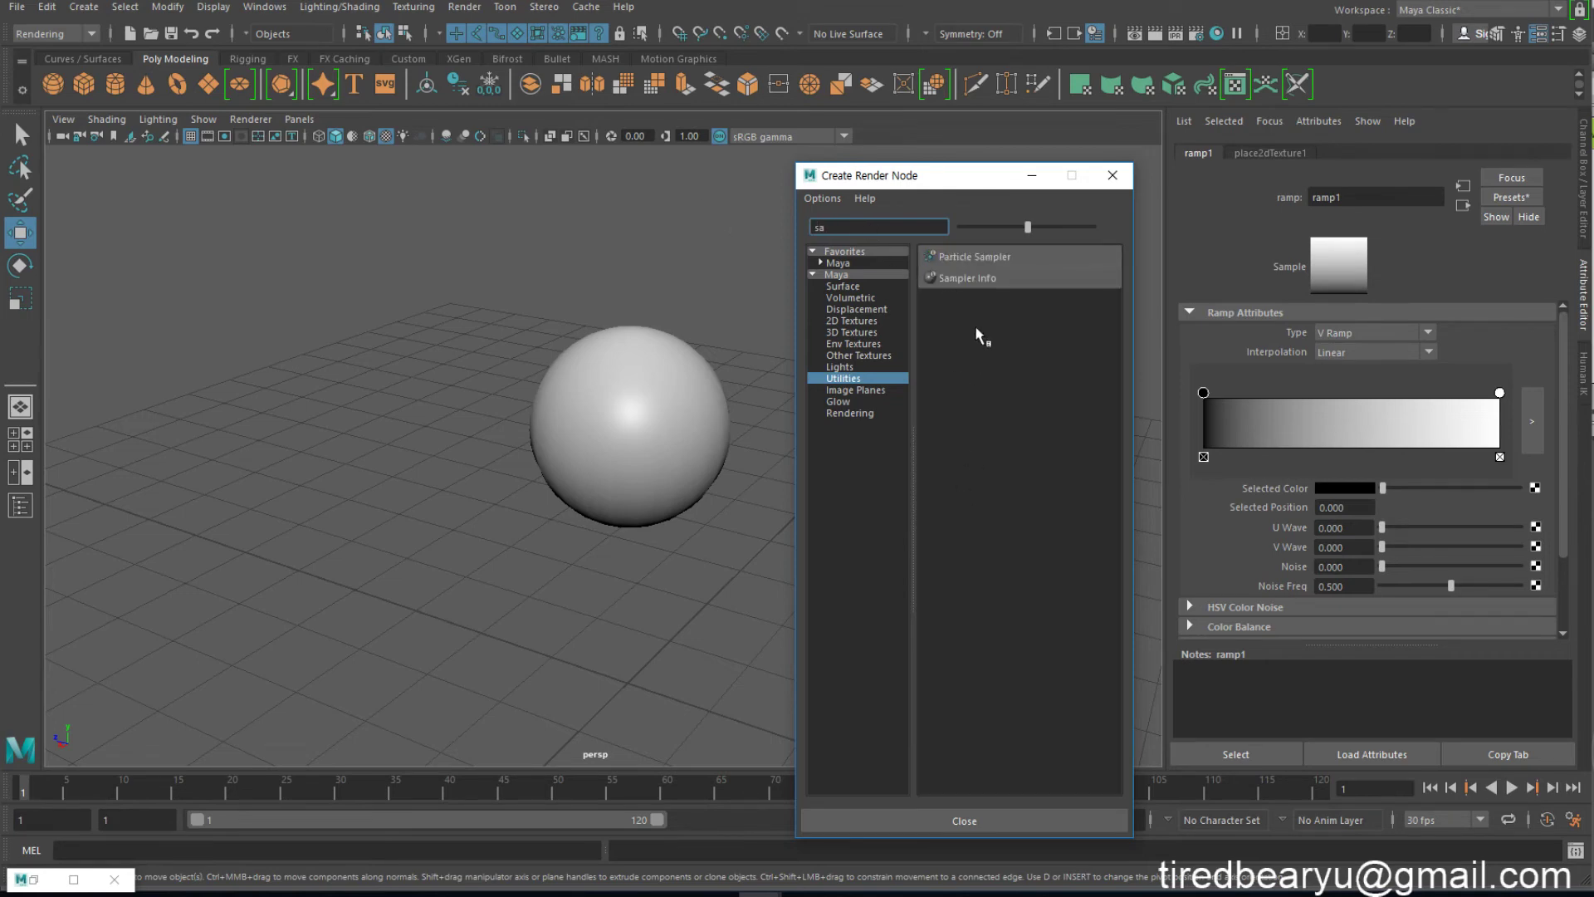
left_click(971, 278)
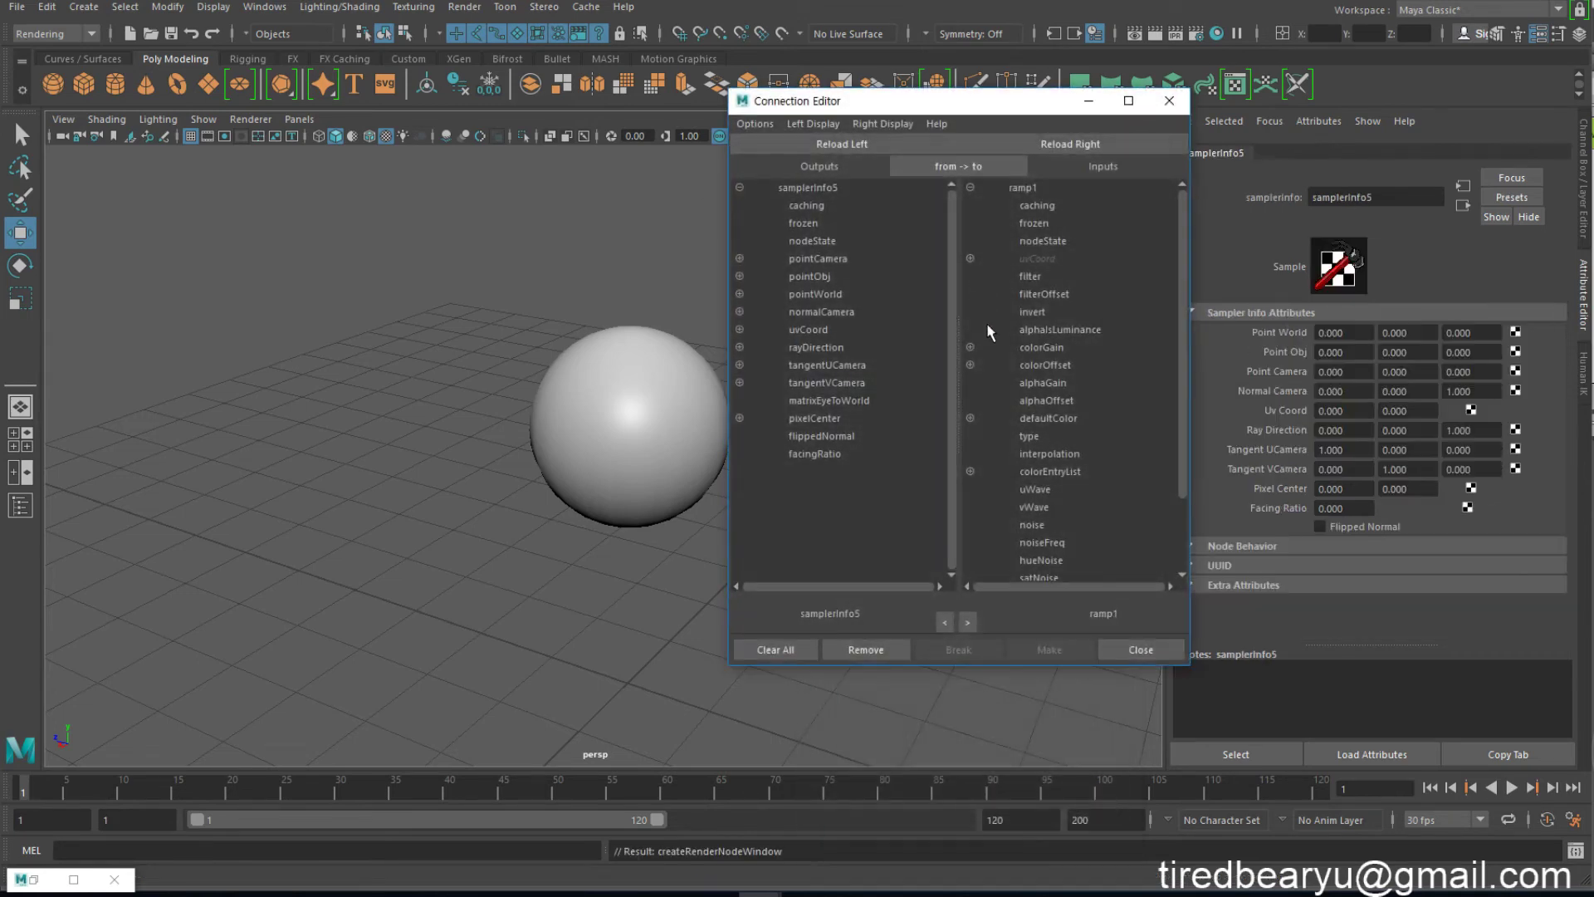
- Connect samplerInfo5's facingRatio to ramp1's vCoord, check the ramp, and close the Connection Editor
left_click(814, 455)
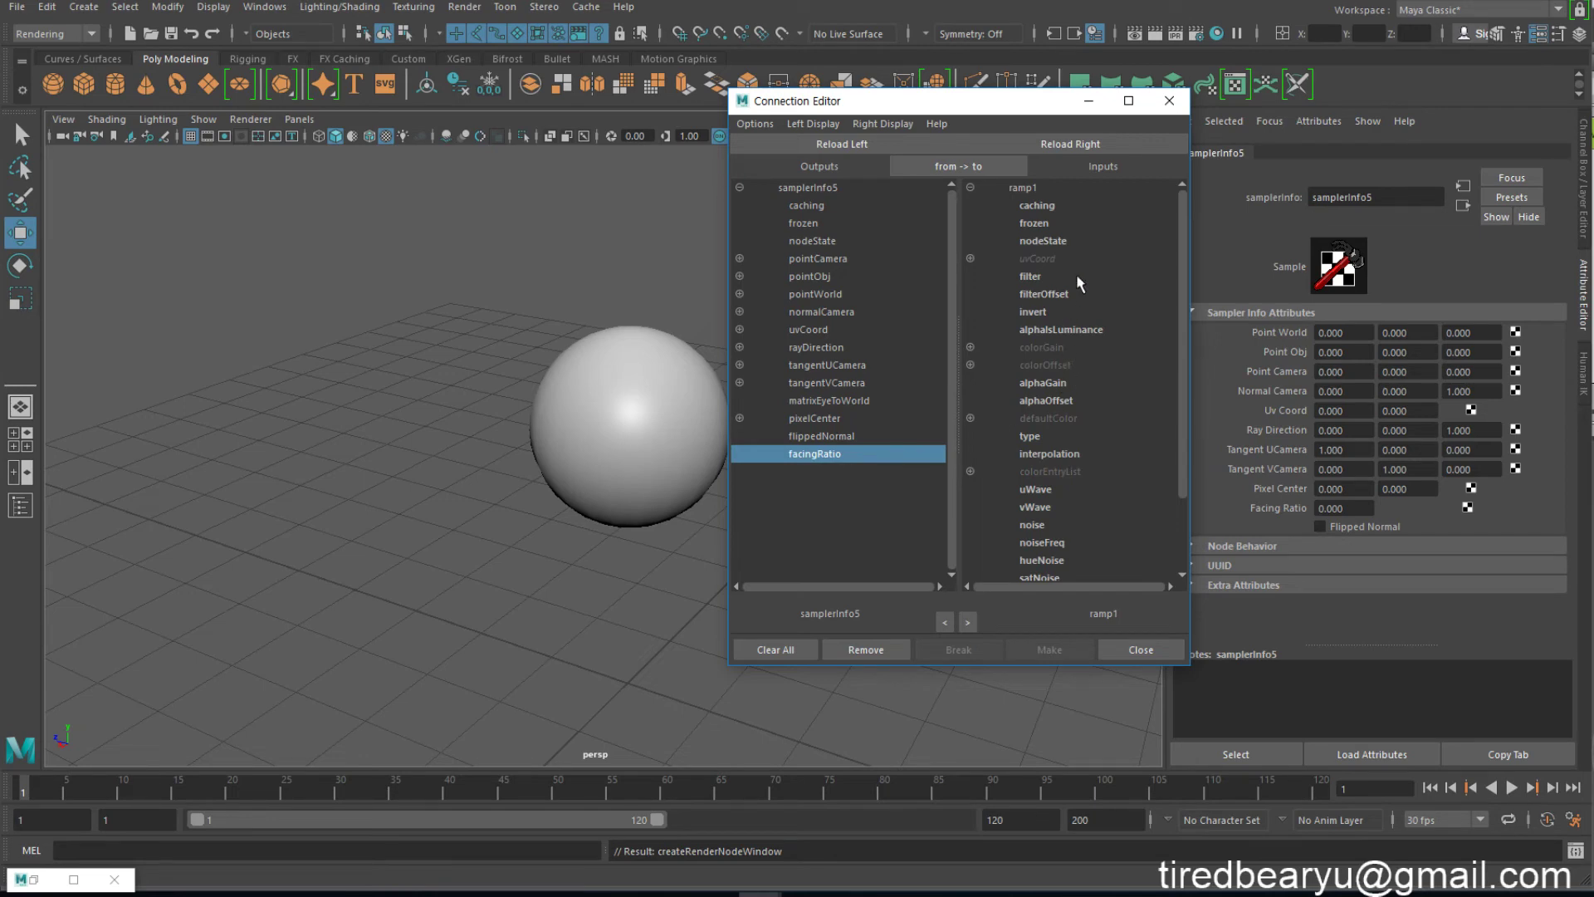
left_click(970, 258)
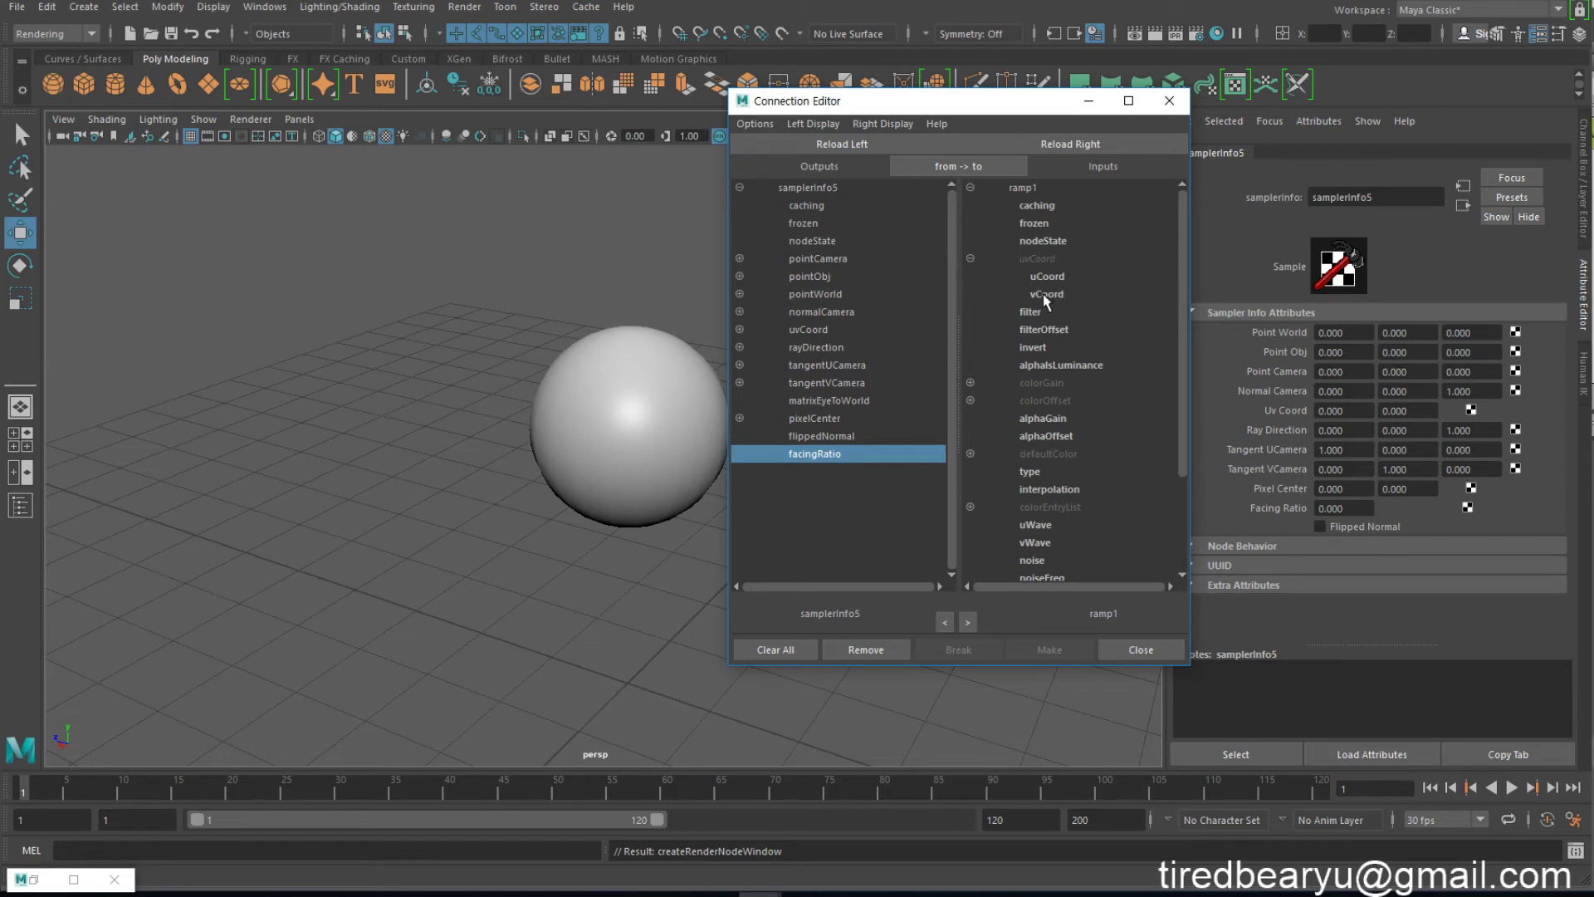
left_click(1043, 293)
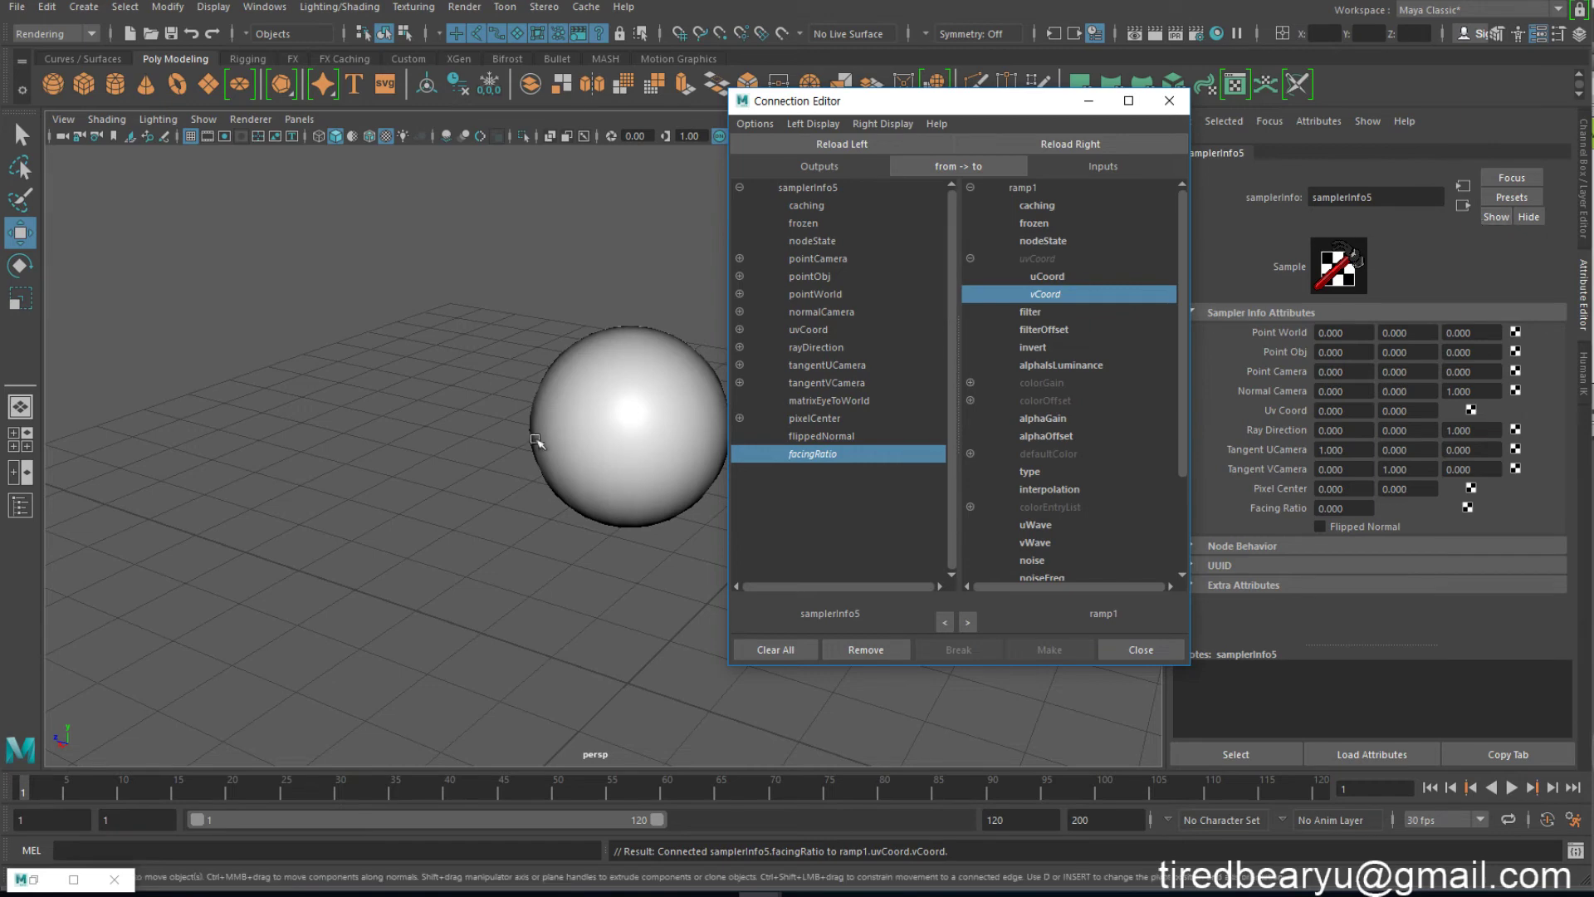
left_click(598, 420)
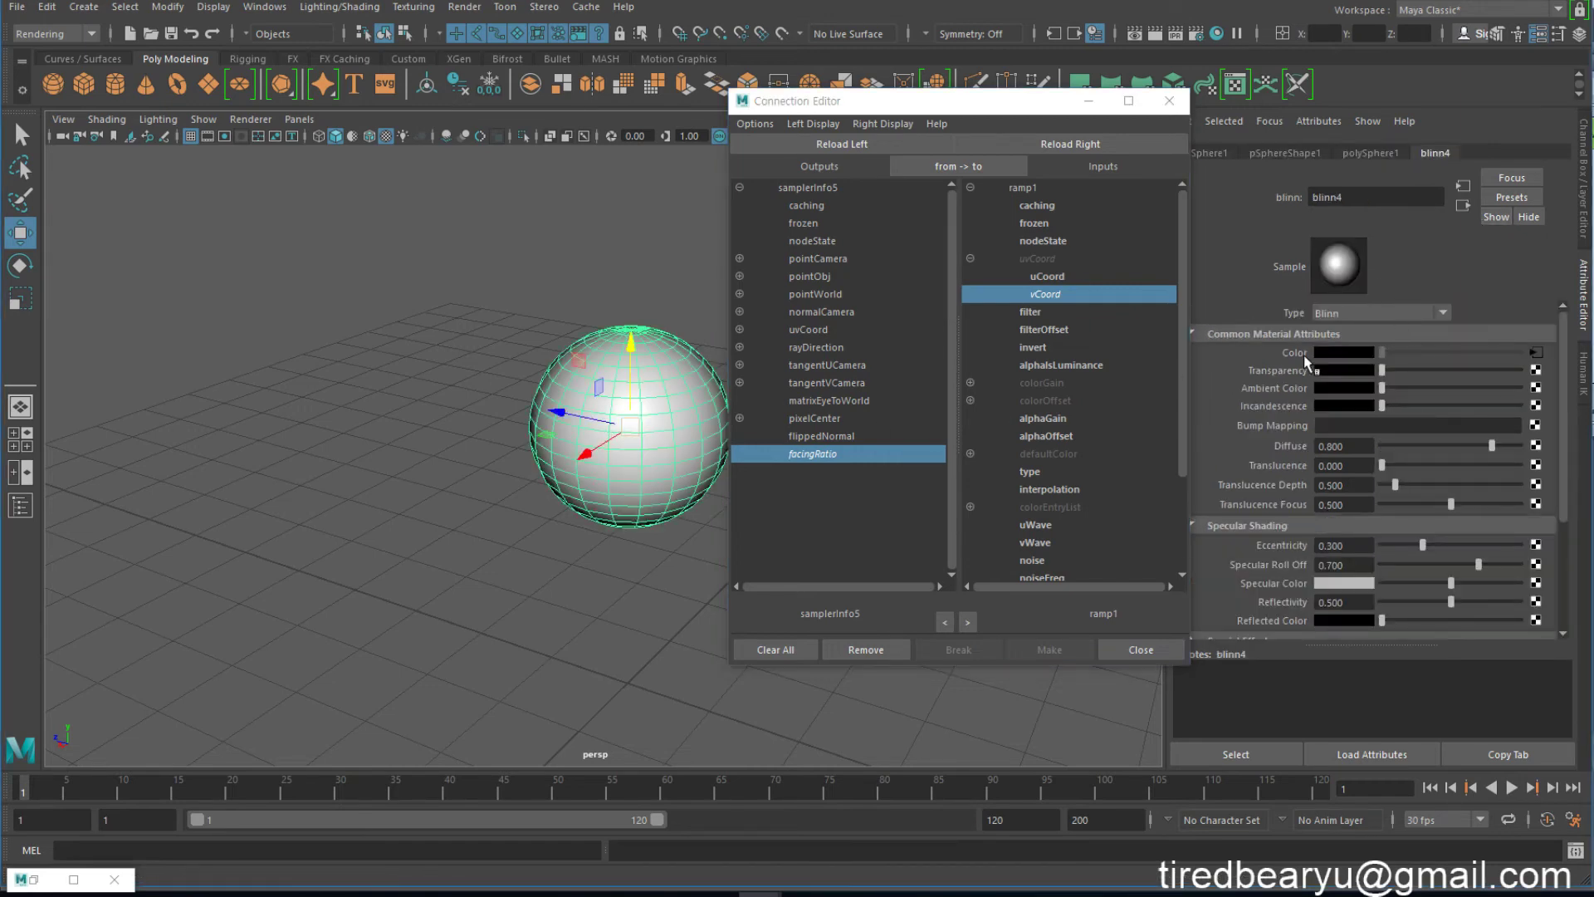
left_click(1534, 352)
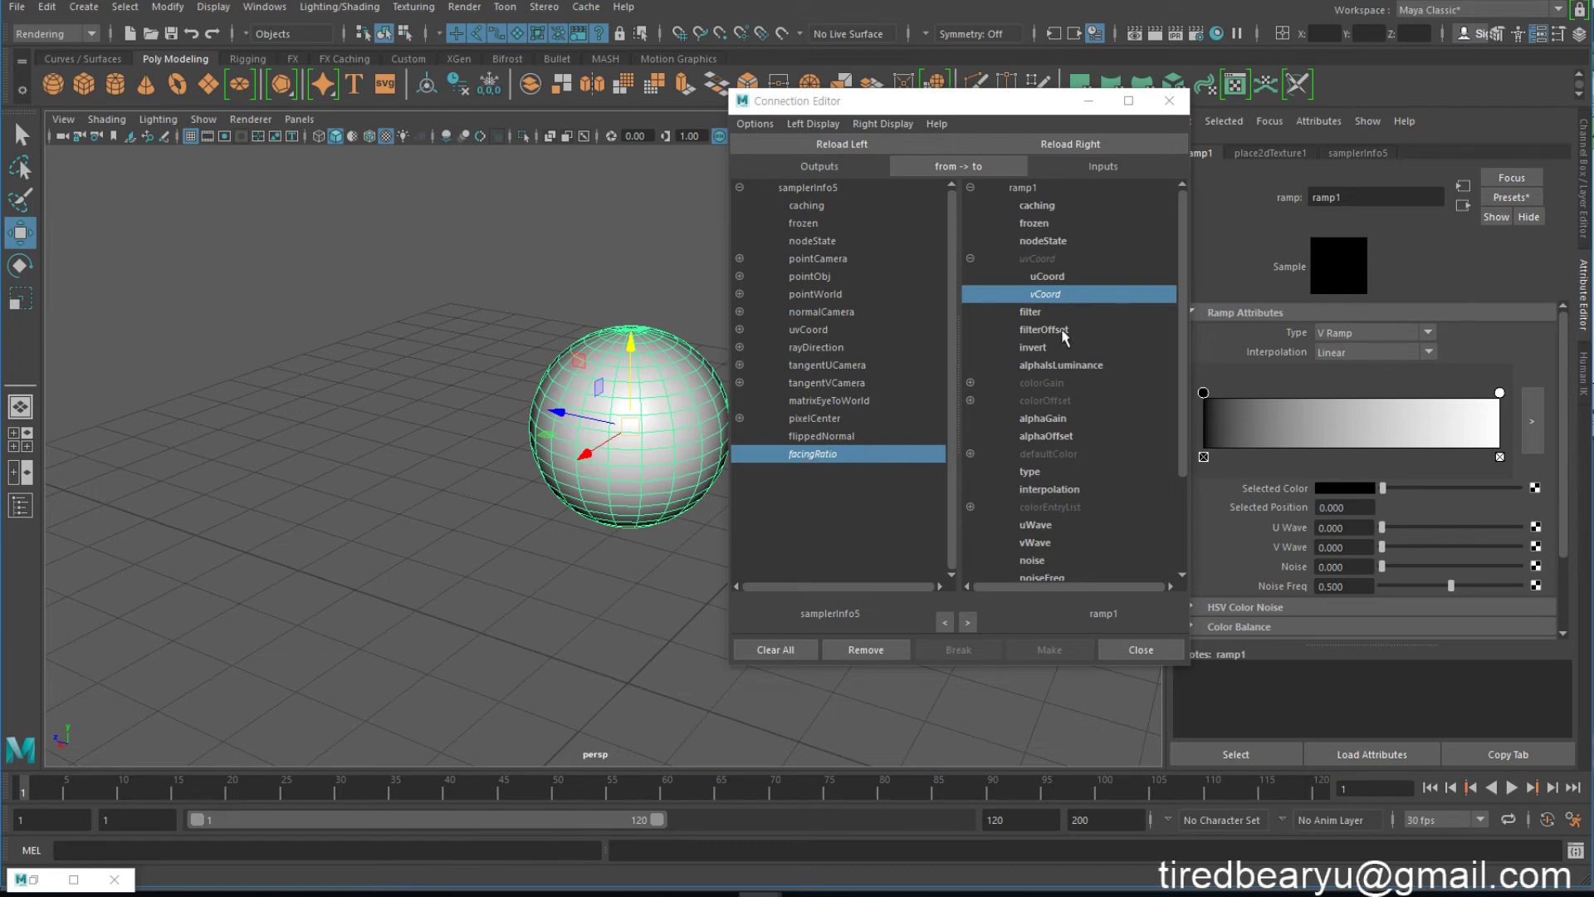
left_click(1170, 101)
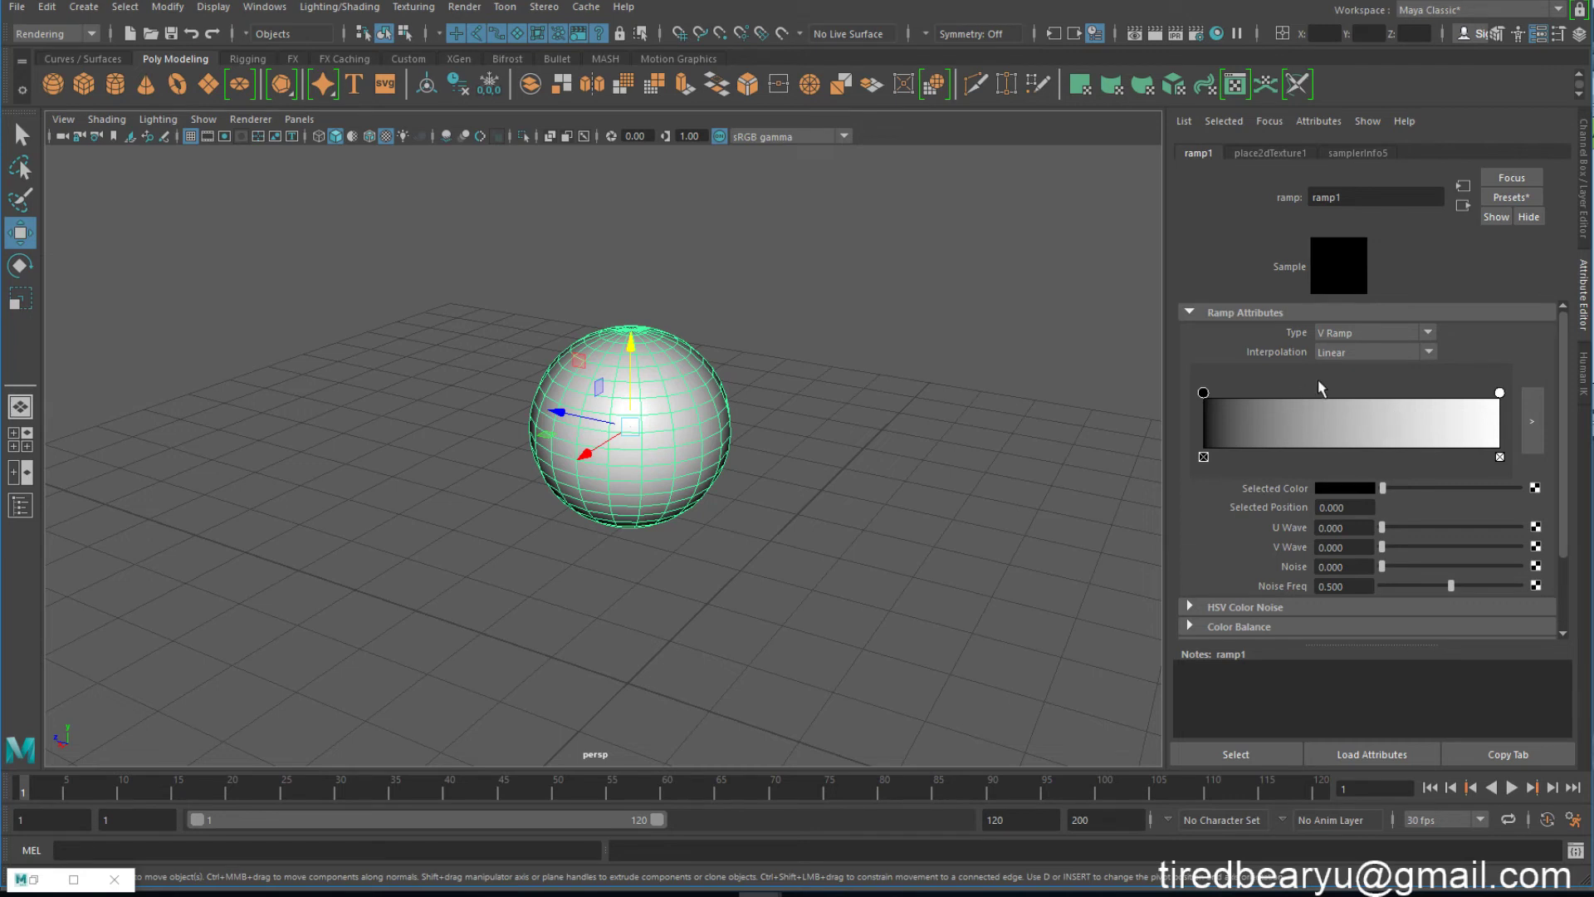
- Slide ramp1's black stop to 0.380, checking the sphere's new black rim outline in the viewport
left_click_drag(1198, 390, 1320, 392)
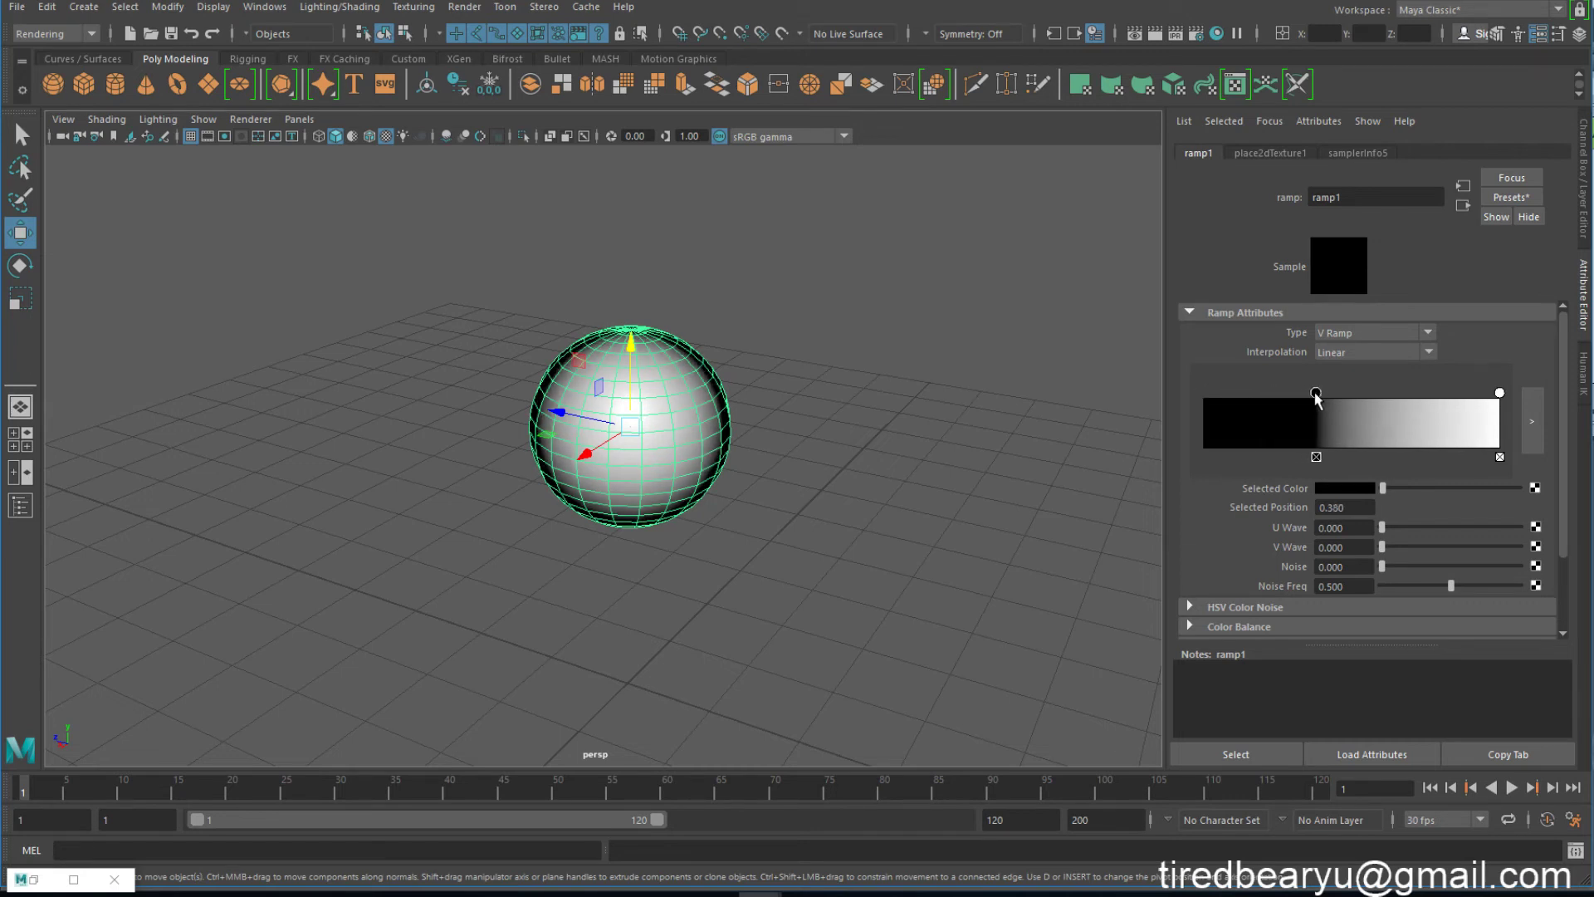
left_click(1000, 537)
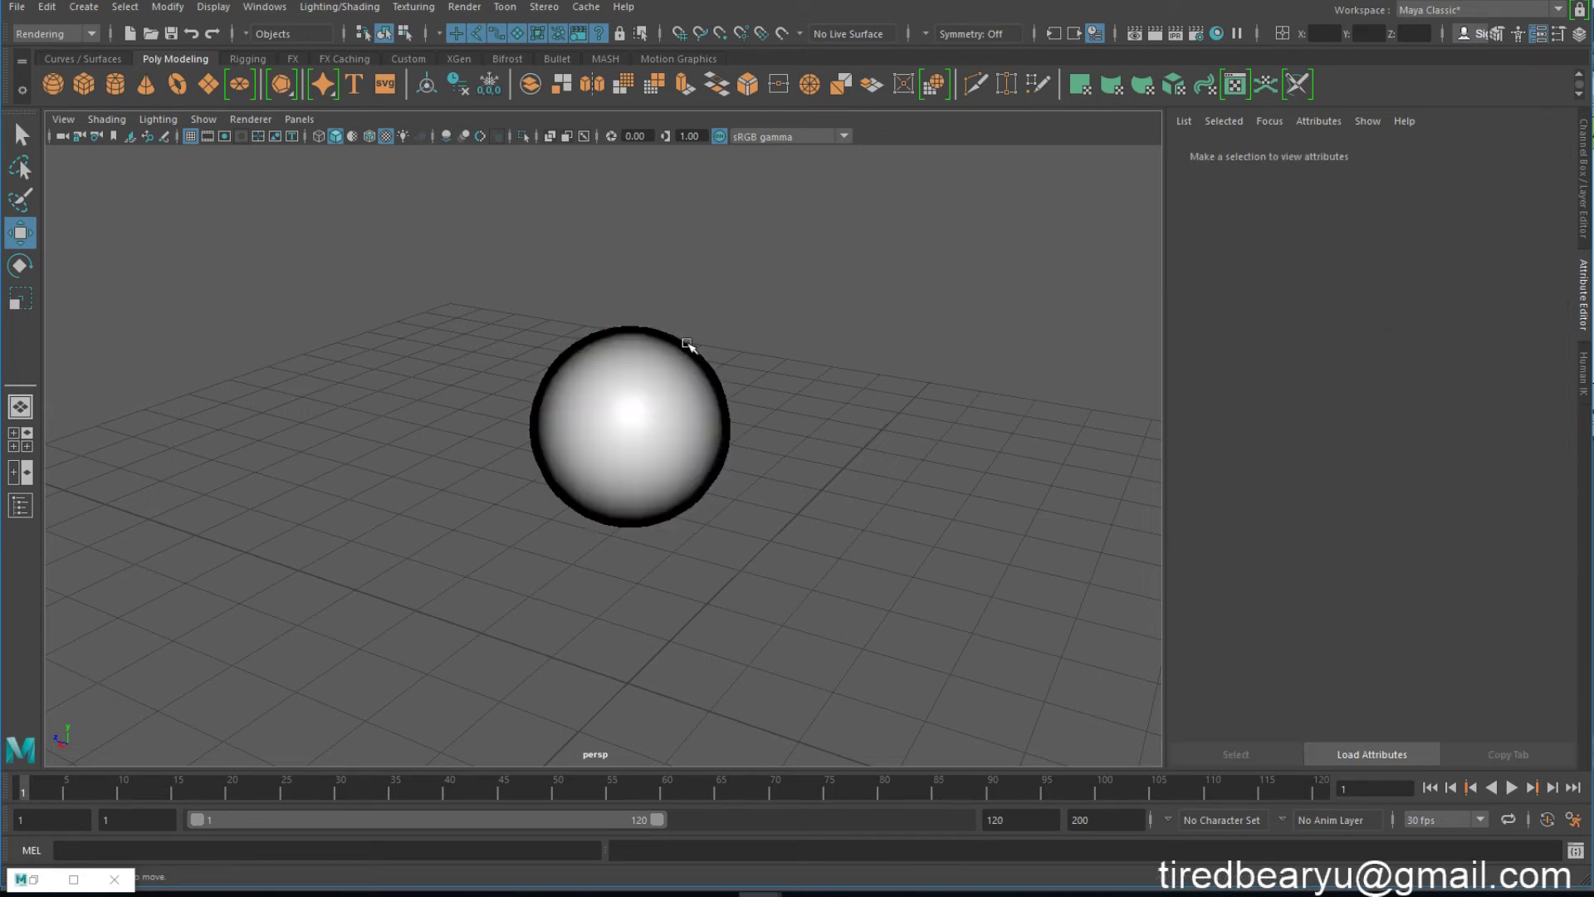
left_click(623, 419)
left_click(1535, 352)
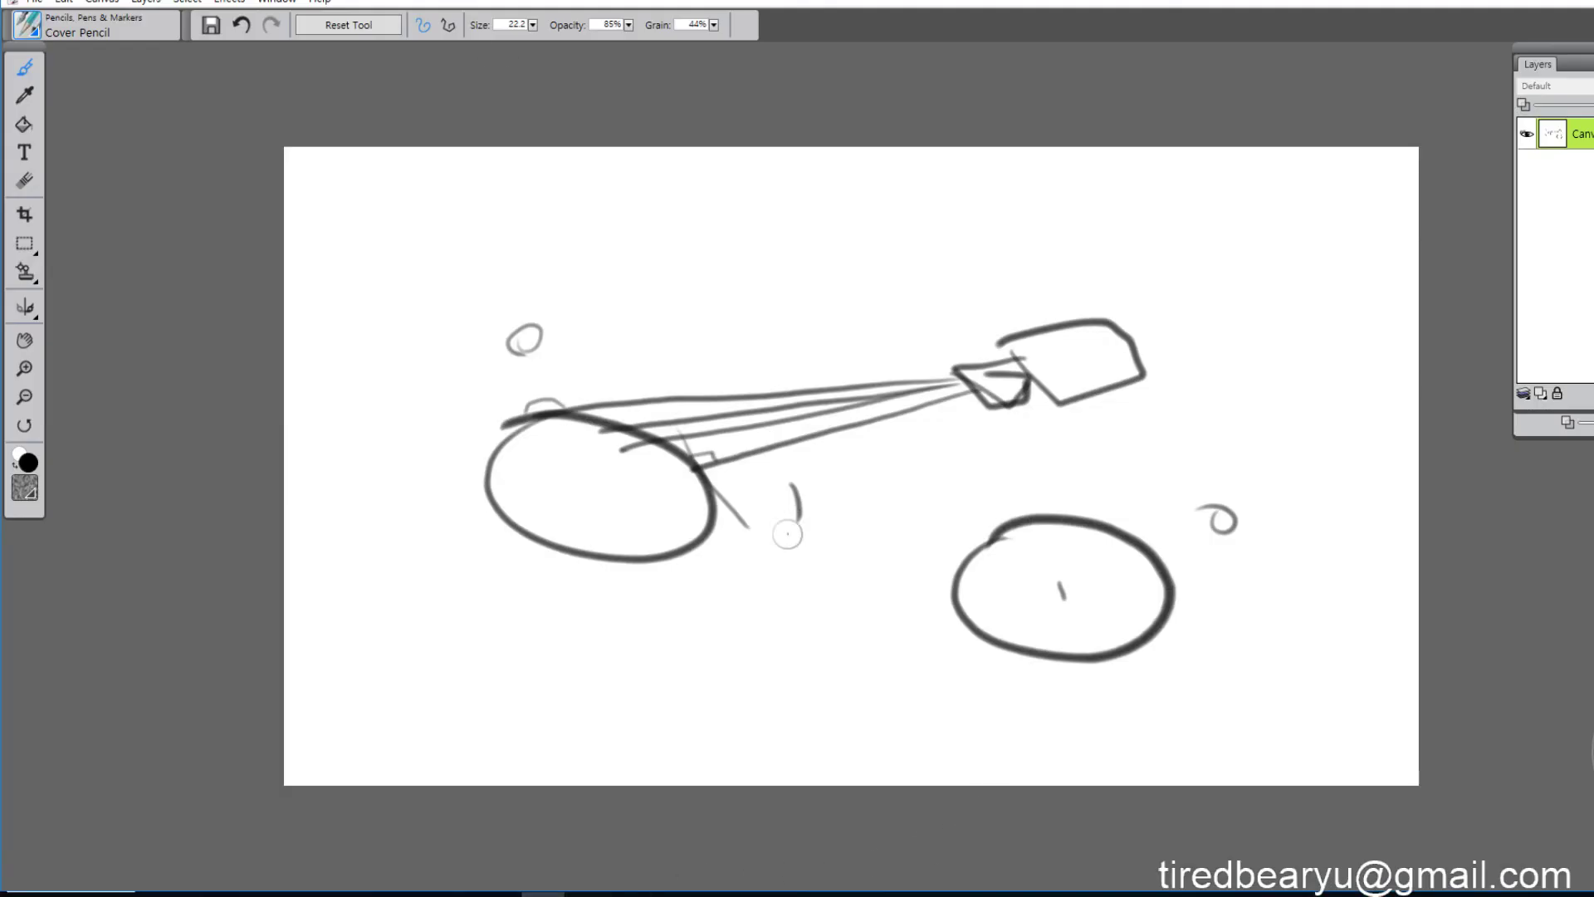
- Sketch a long box roof above the pencil car, with a small loop and detail marks
mouse_move(679, 208)
left_mouse_down()
mouse_move(708, 277)
mouse_move(1151, 173)
mouse_move(1152, 236)
left_mouse_up()
left_click_drag(678, 275, 1185, 234)
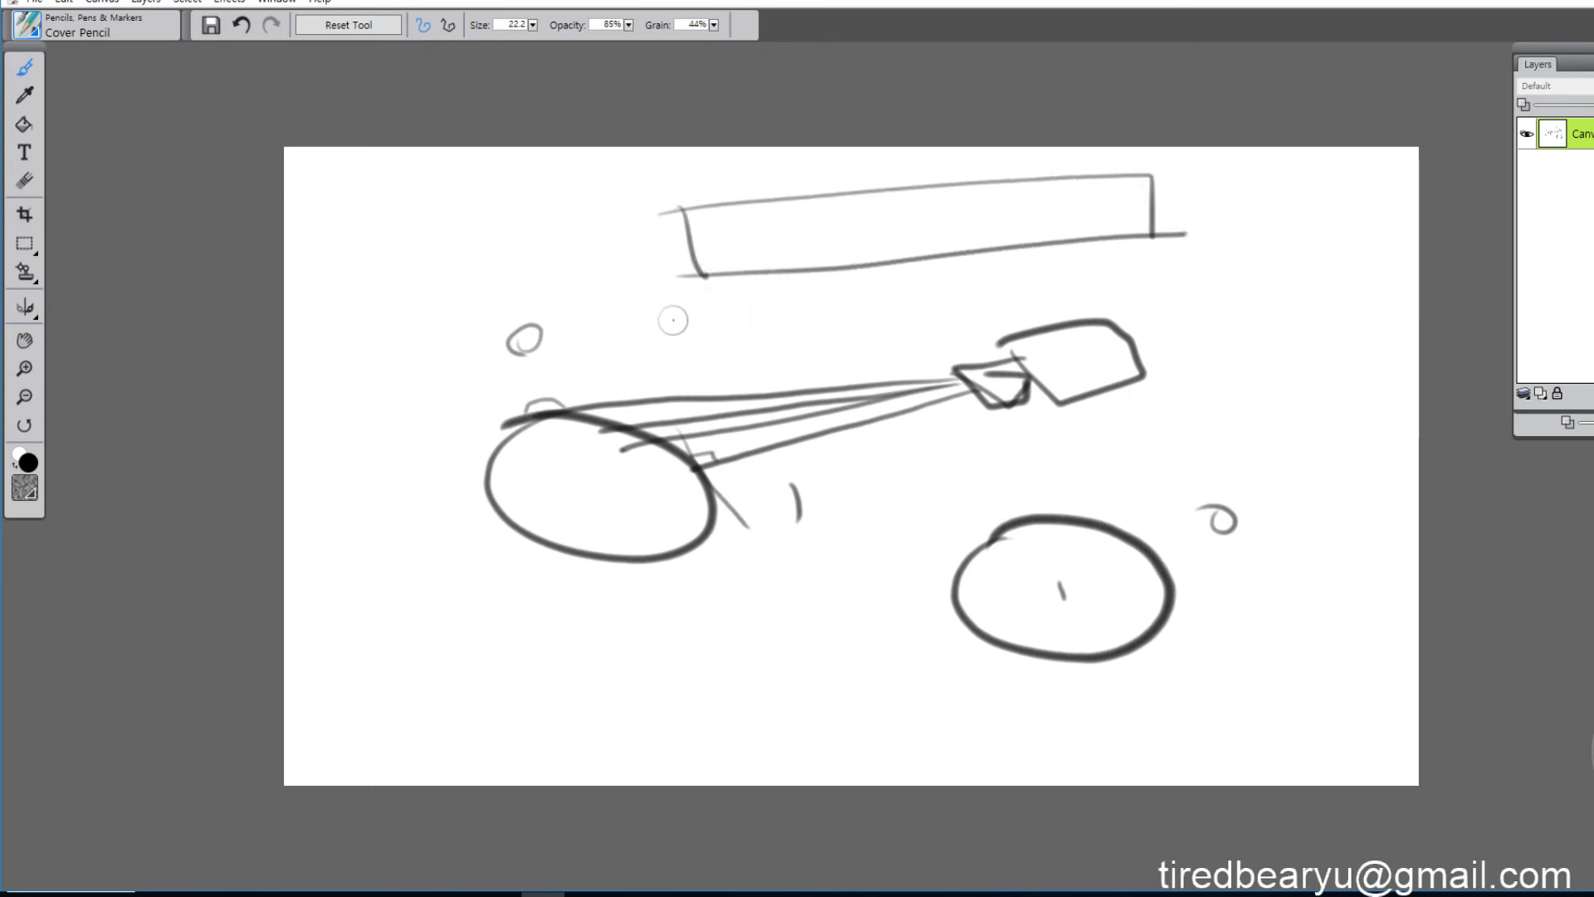
left_click_drag(668, 316, 698, 315)
left_click_drag(1205, 266, 1215, 298)
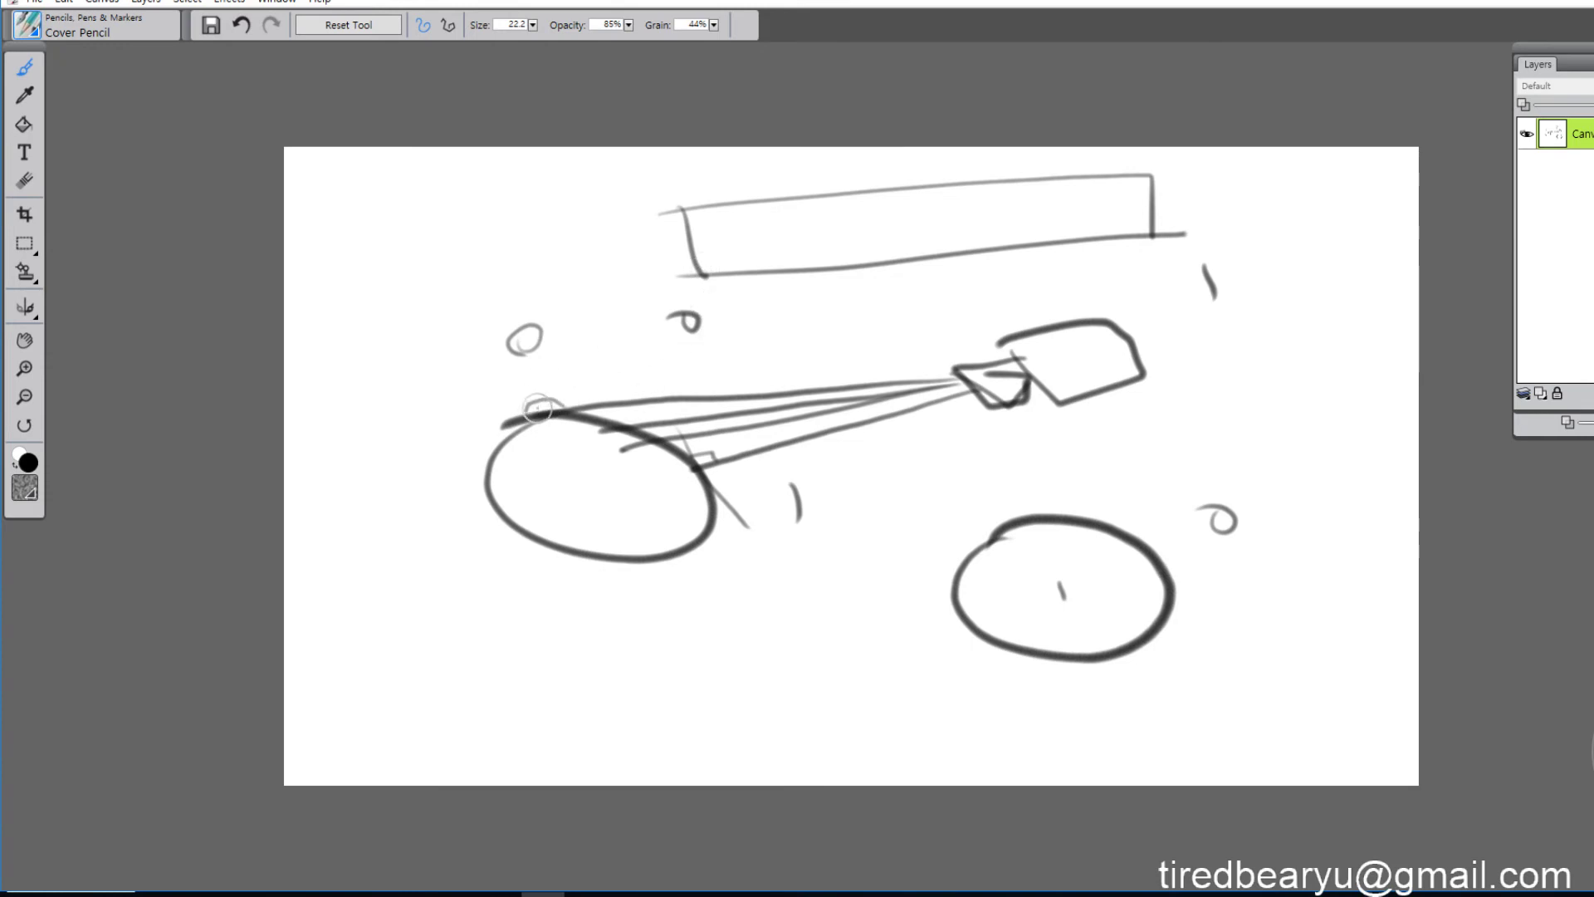
- Draw body lines from the left wheel up to the roof and hatch the roof's left section
left_click_drag(548, 405, 719, 305)
left_click_drag(697, 467, 1137, 249)
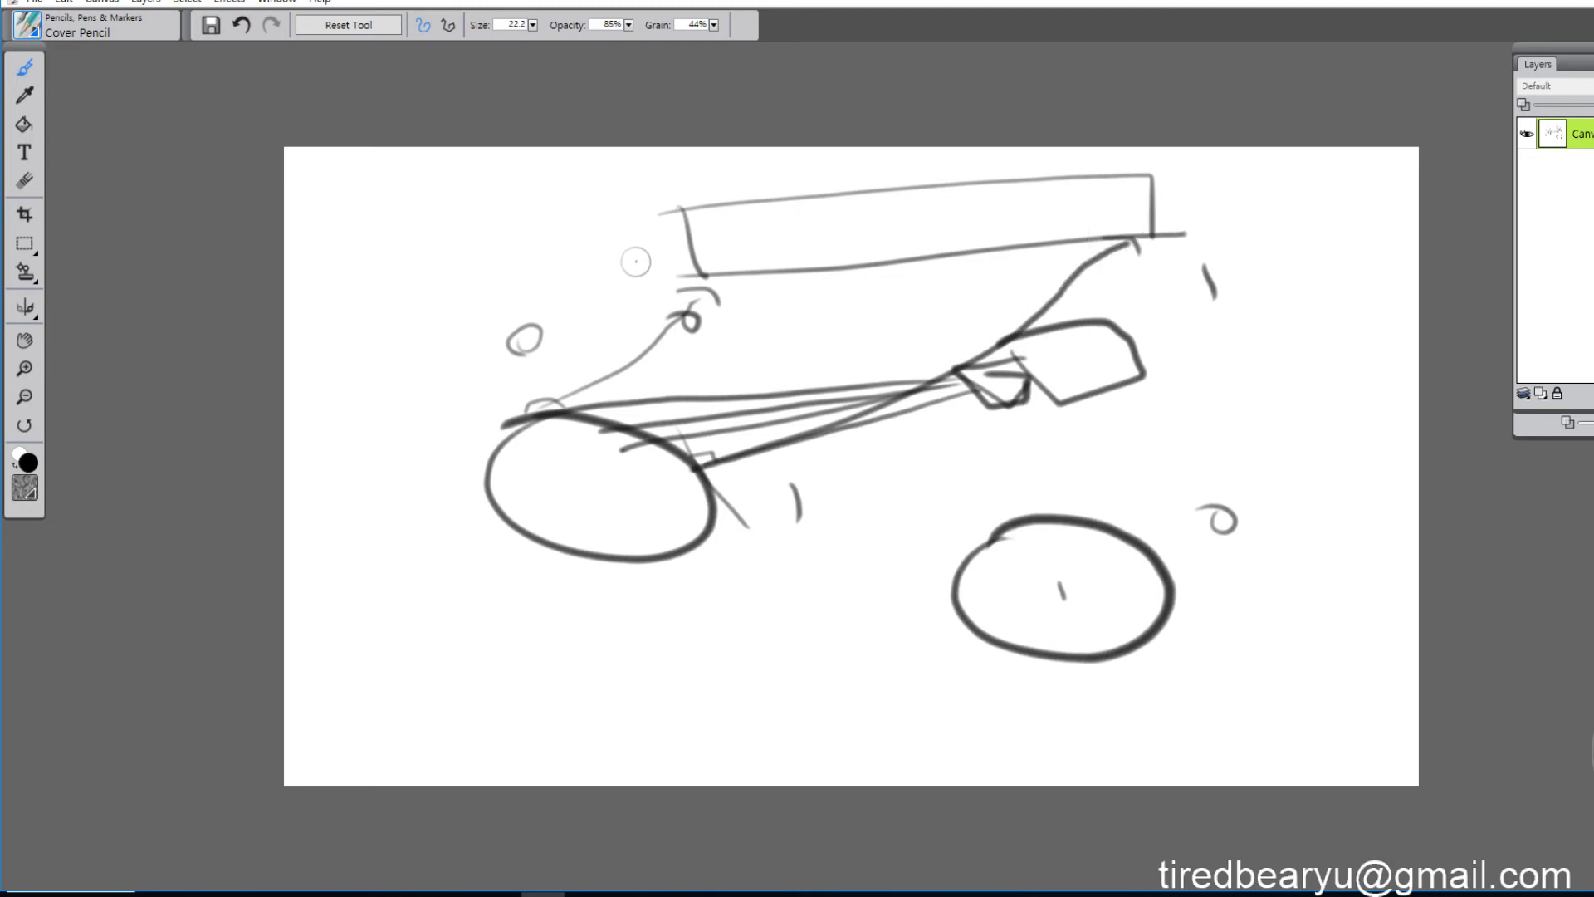
left_click_drag(683, 210, 724, 272)
mouse_move(795, 196)
left_mouse_down()
mouse_move(818, 271)
mouse_move(656, 332)
mouse_move(546, 406)
left_mouse_up()
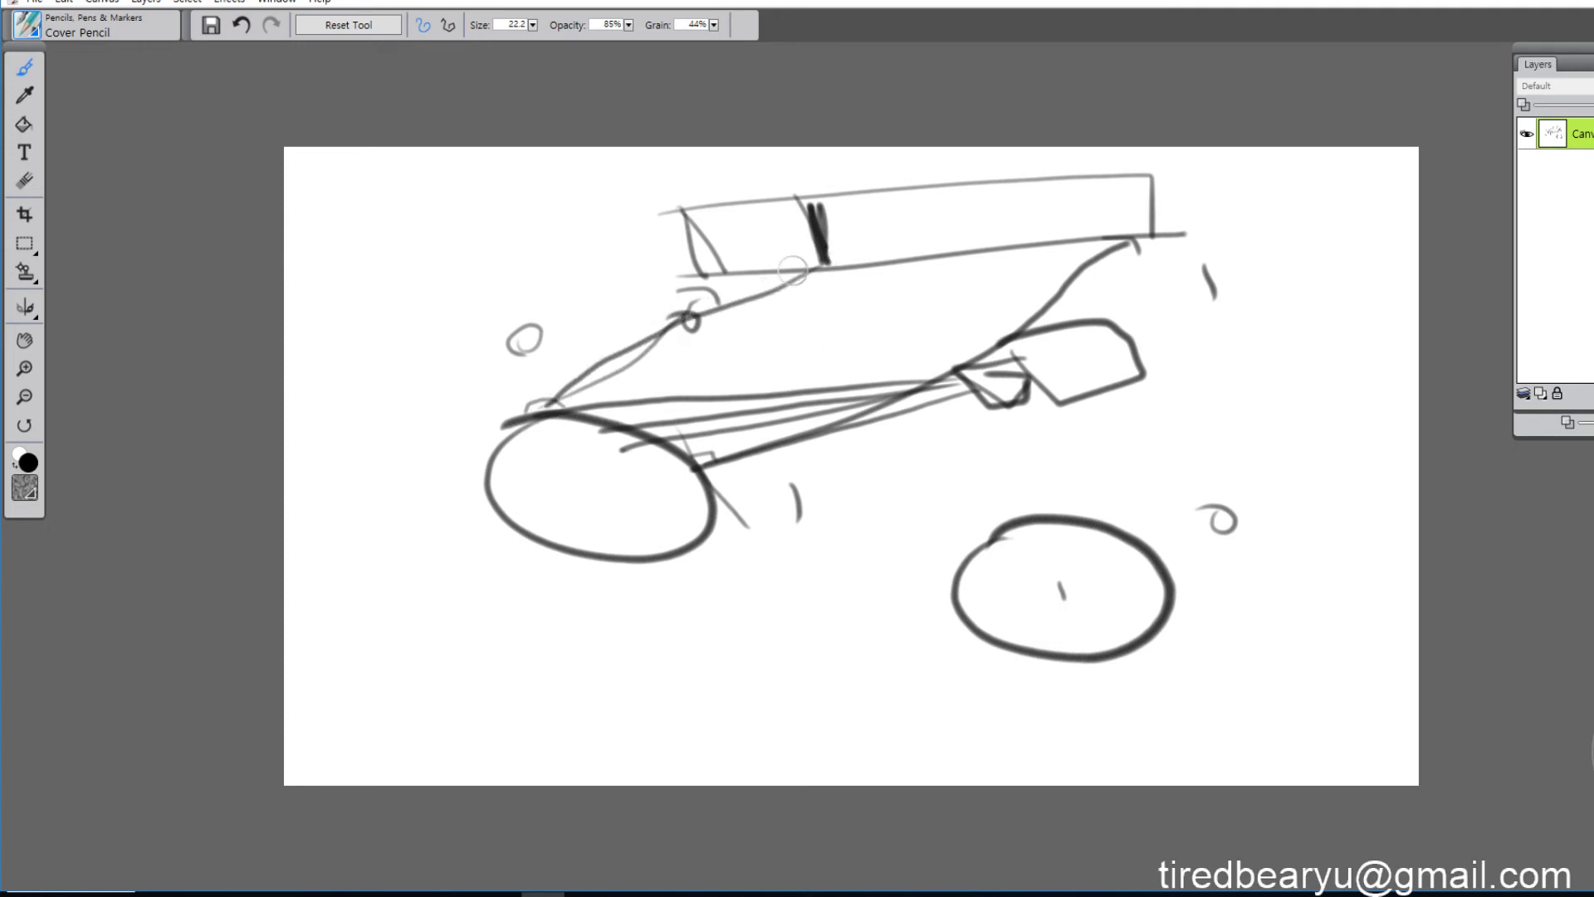
mouse_move(738, 213)
left_mouse_down()
mouse_move(656, 236)
mouse_move(793, 232)
mouse_move(727, 268)
left_mouse_up()
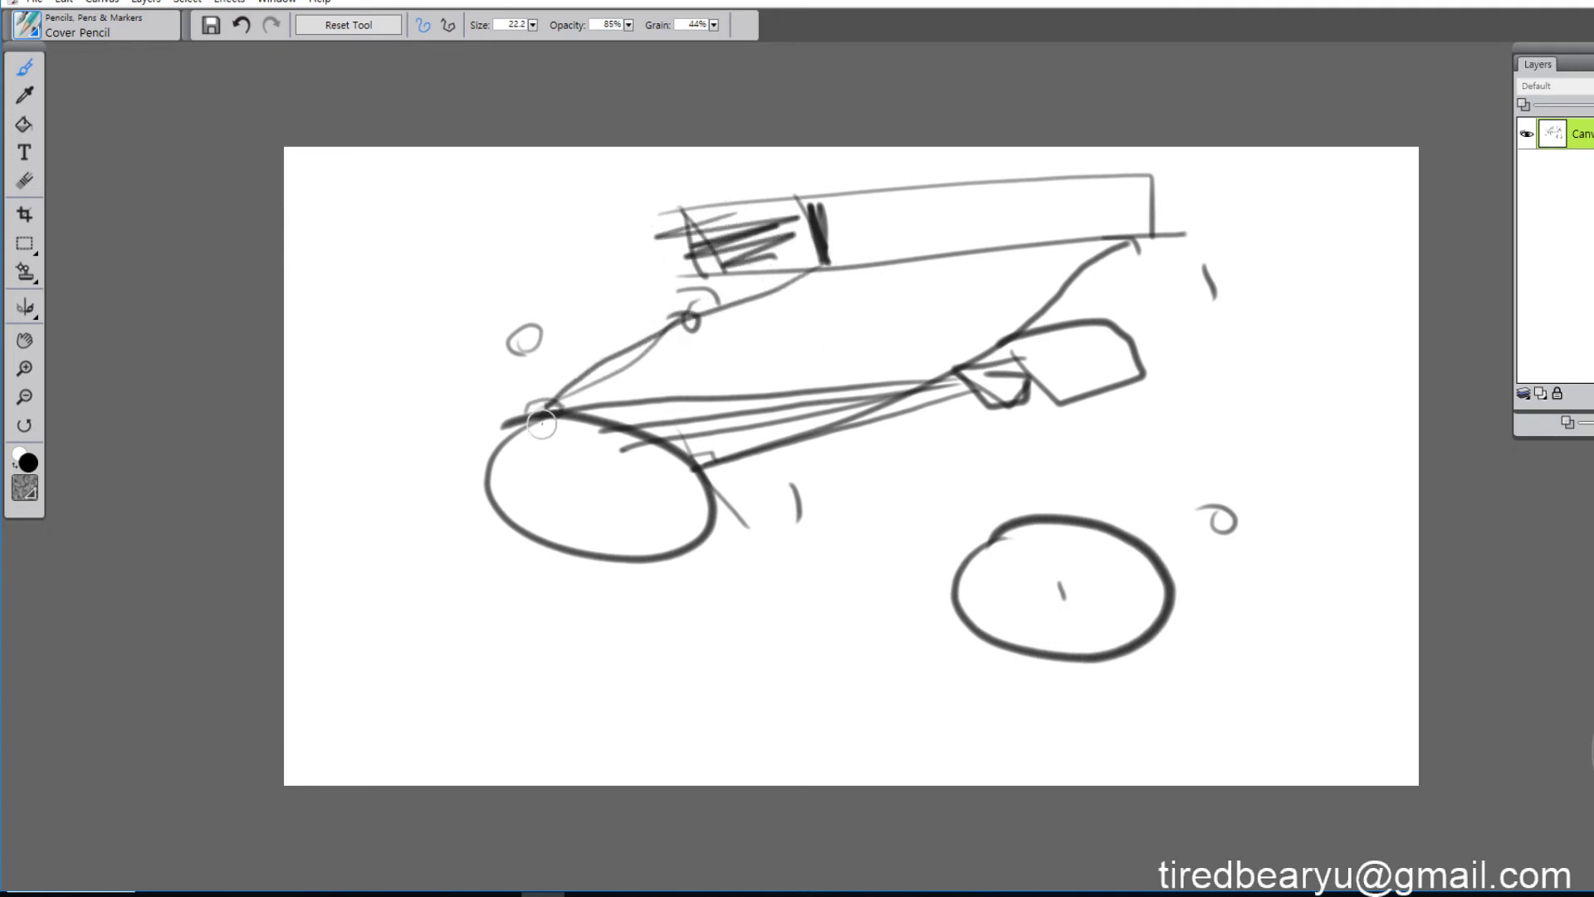
left_click_drag(528, 409, 564, 403)
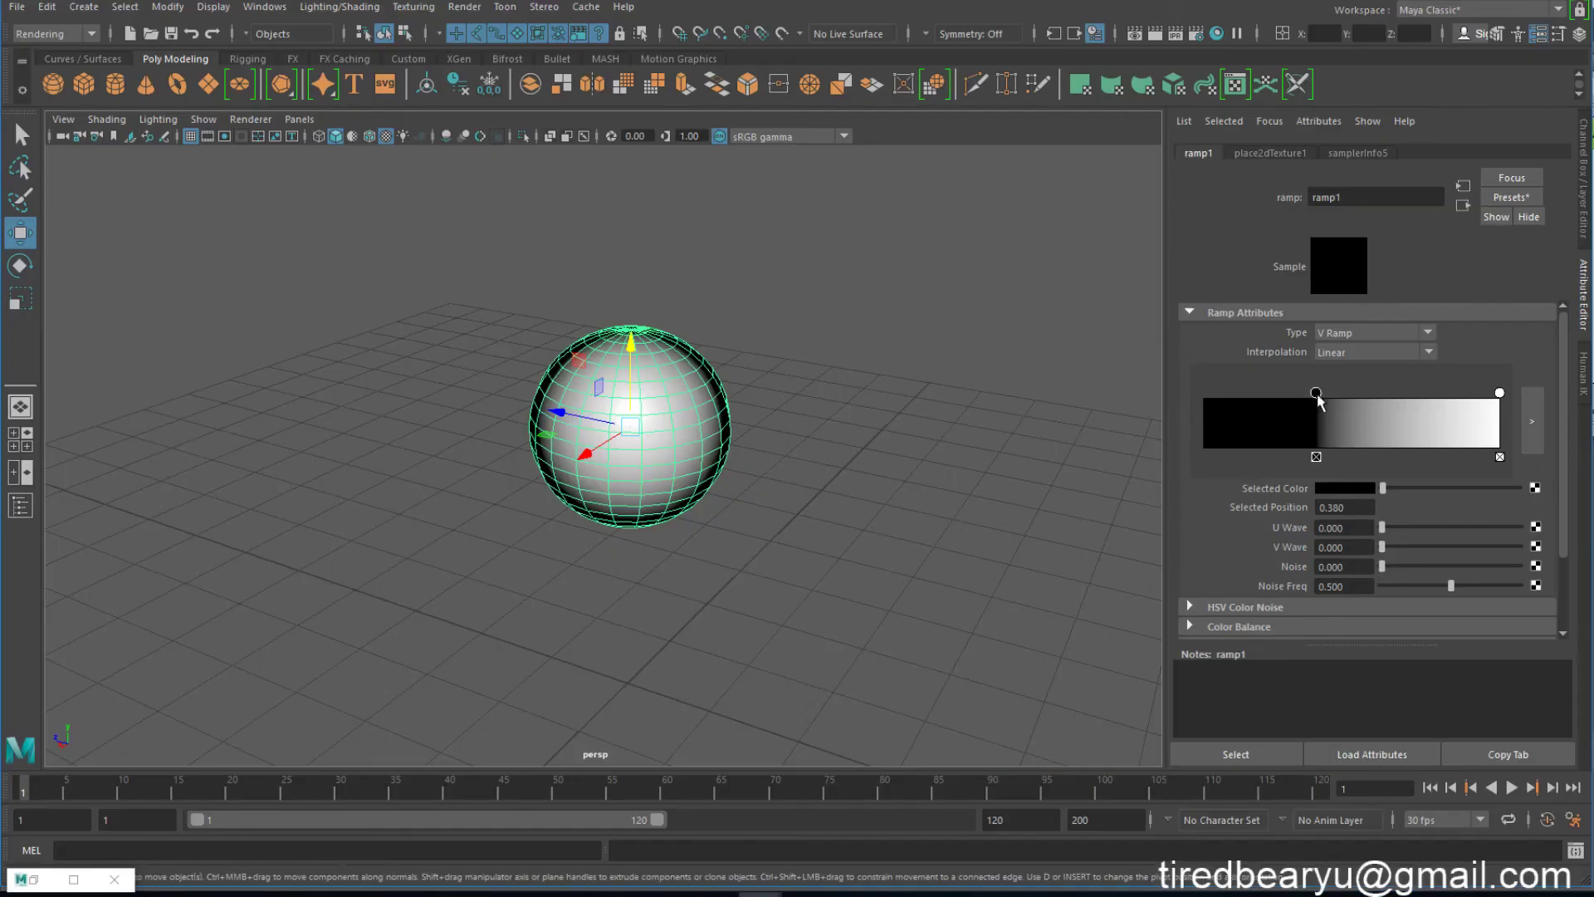
- Move ramp1's black stop to 0.431 and the white stop to about 0.964, then reselect the sphere
mouse_move(1319, 399)
left_mouse_down()
mouse_move(1250, 397)
mouse_move(1332, 428)
left_mouse_up()
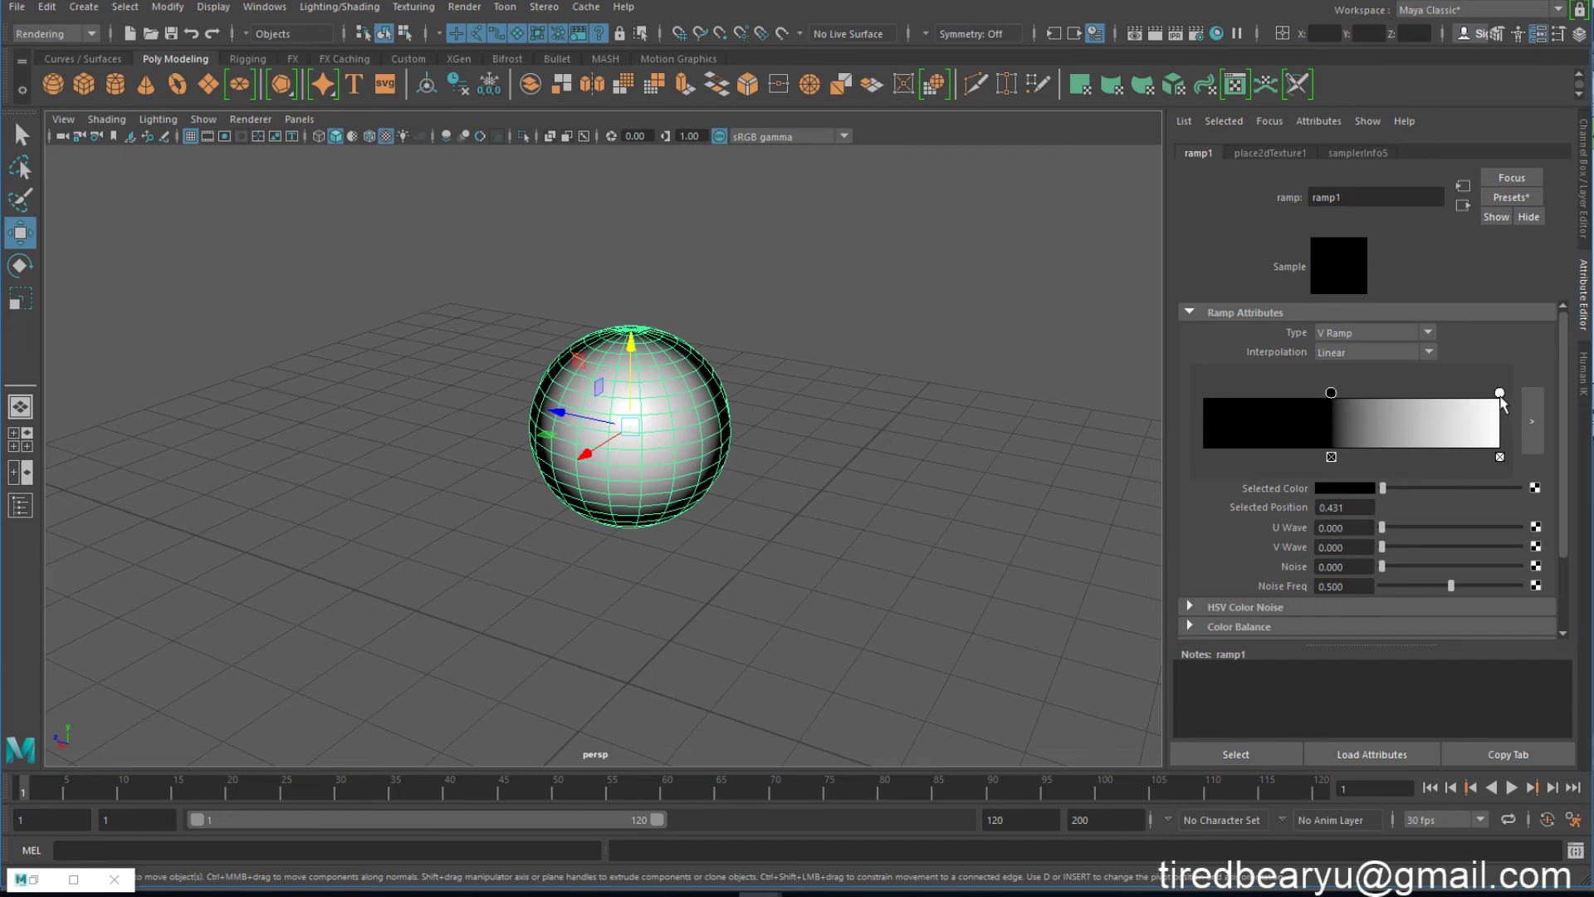
mouse_move(1499, 391)
left_mouse_down()
mouse_move(1471, 393)
mouse_move(1496, 392)
left_mouse_up()
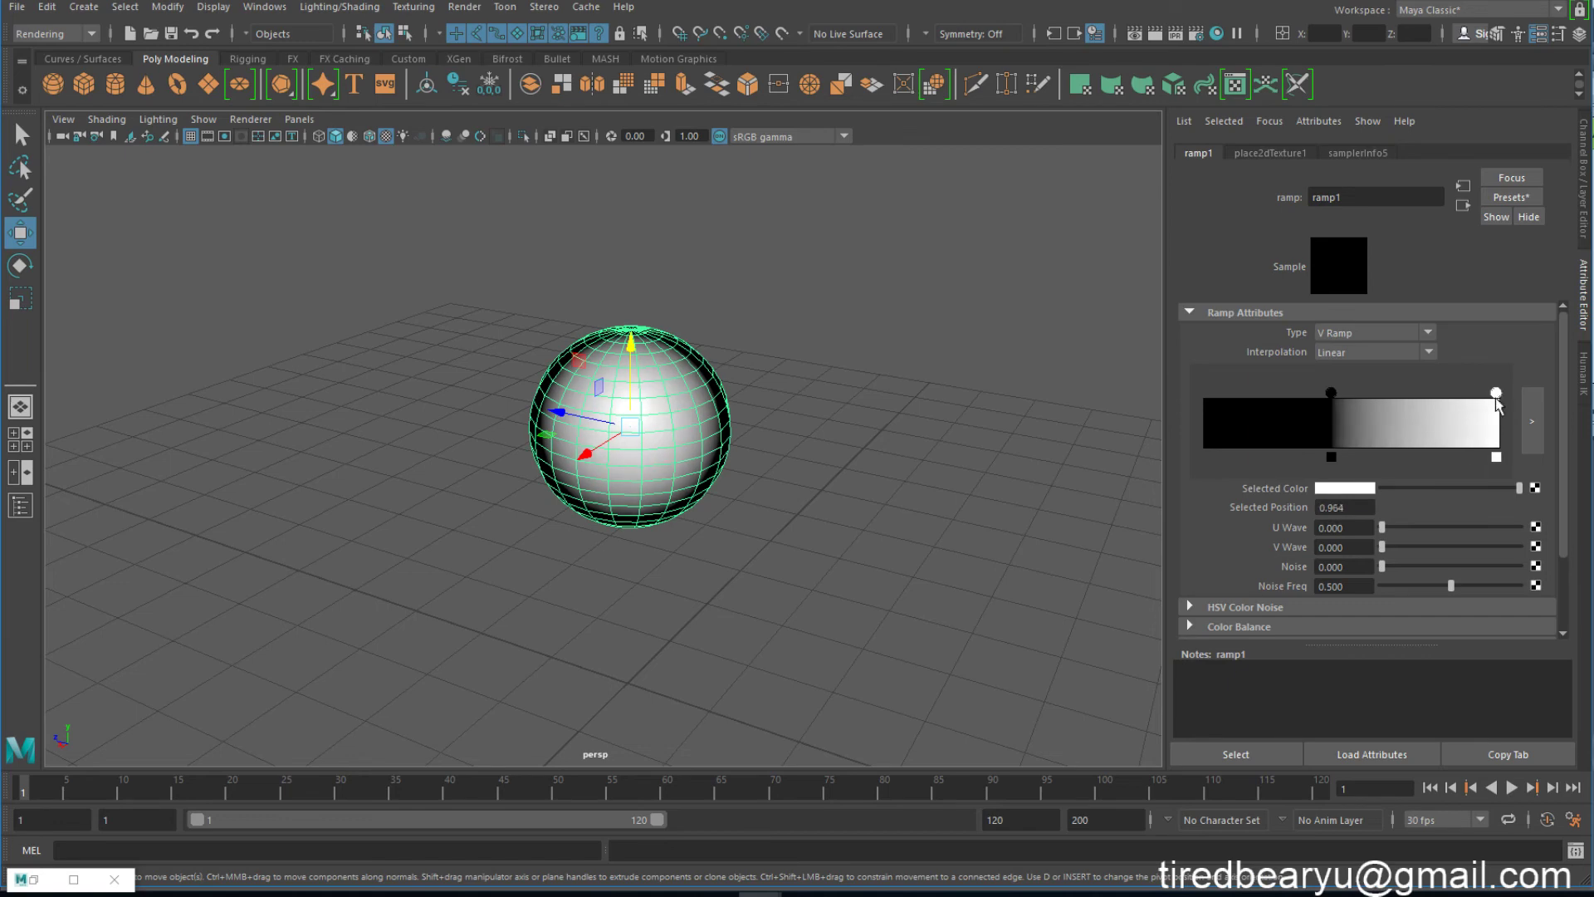
left_click(978, 346)
left_click(701, 411)
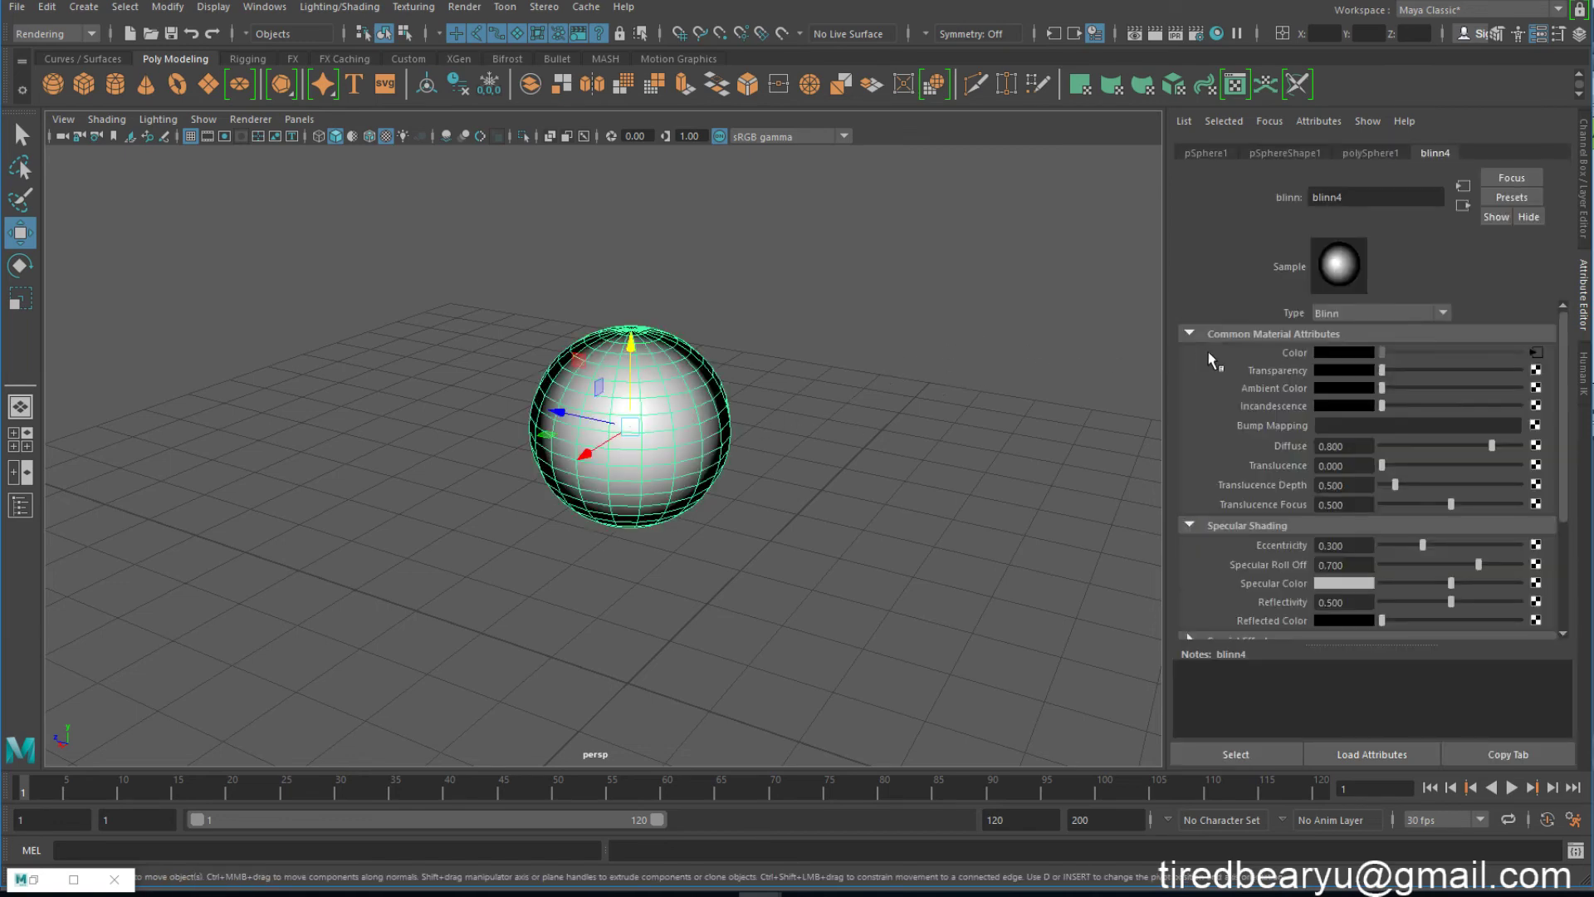
mouse_move(883, 453)
left_mouse_down("alt")
mouse_move(697, 470)
mouse_move(834, 361)
left_mouse_up("alt")
scroll(697, 470, "down", 3)
left_click(833, 360)
mouse_move(634, 480)
left_mouse_down("alt")
mouse_move(453, 527)
mouse_move(701, 438)
mouse_move(750, 455)
mouse_move(569, 515)
mouse_move(740, 470)
mouse_move(889, 622)
mouse_move(632, 529)
mouse_move(487, 675)
mouse_move(811, 506)
mouse_move(874, 570)
mouse_move(734, 544)
left_mouse_up("alt")
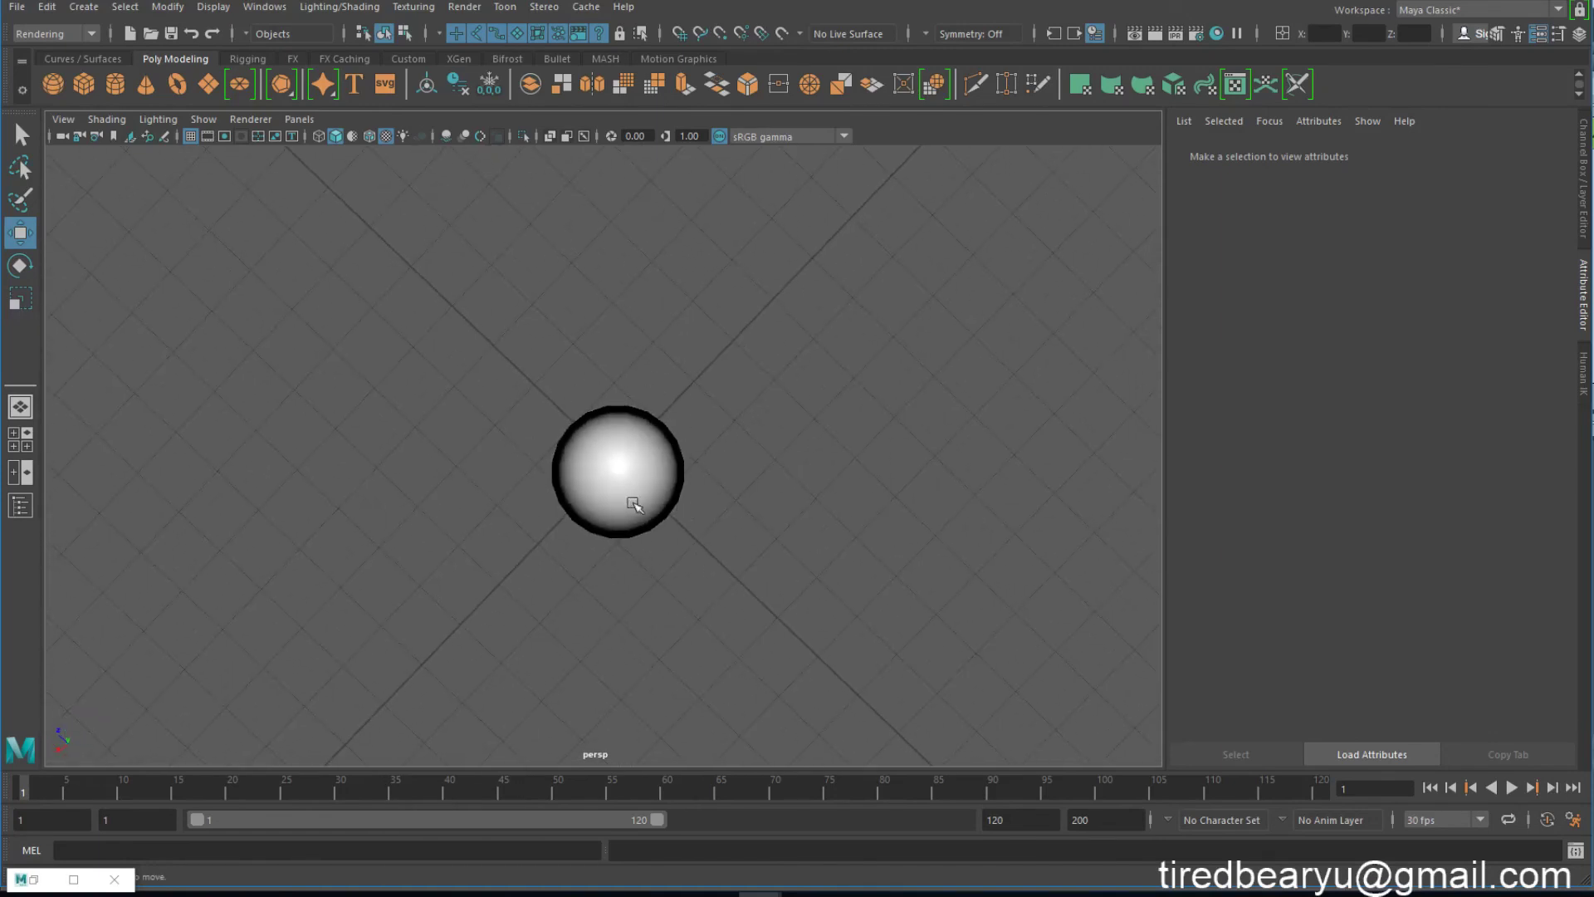
mouse_move(622, 473)
left_mouse_down("alt")
mouse_move(844, 505)
mouse_move(732, 432)
mouse_move(741, 456)
left_mouse_up("alt")
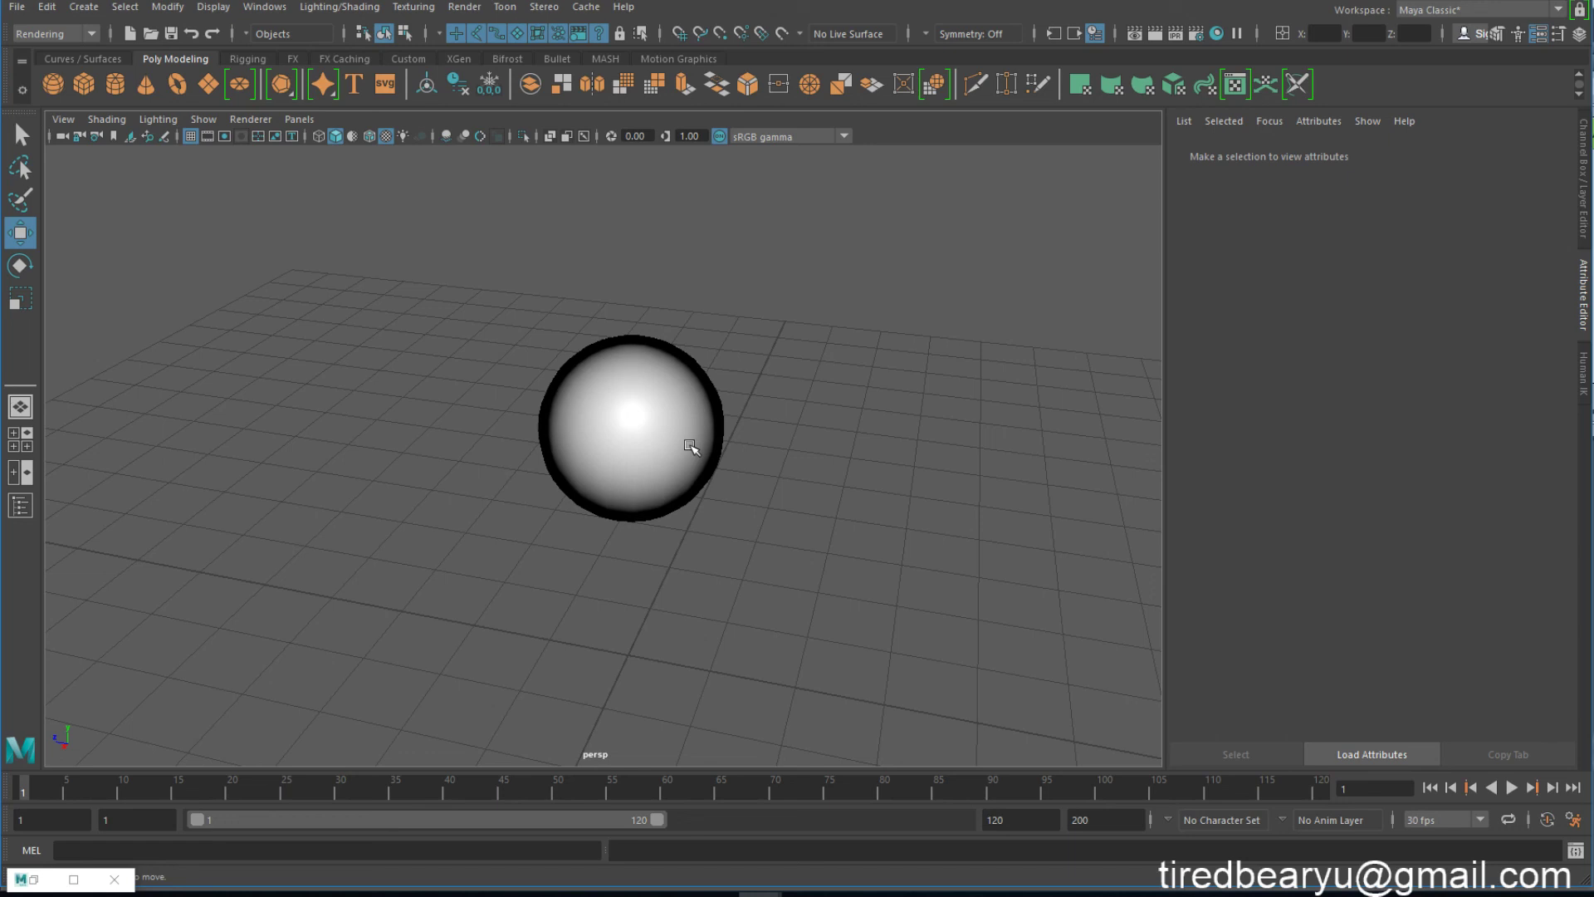
left_click(631, 465)
left_click(827, 478)
left_click(554, 405)
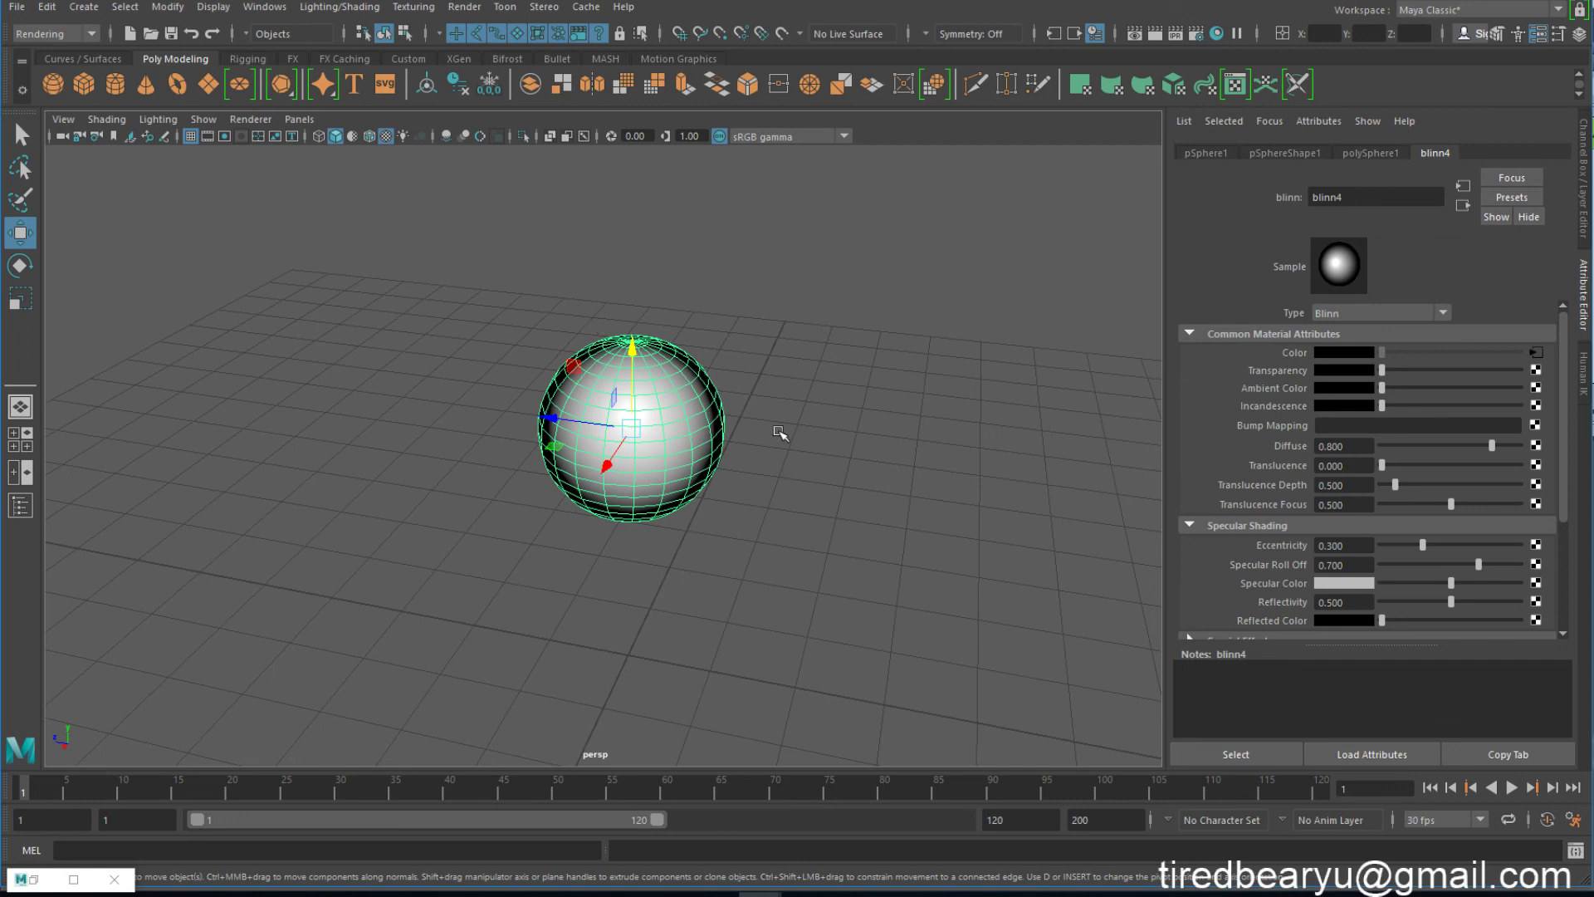
left_click(780, 432)
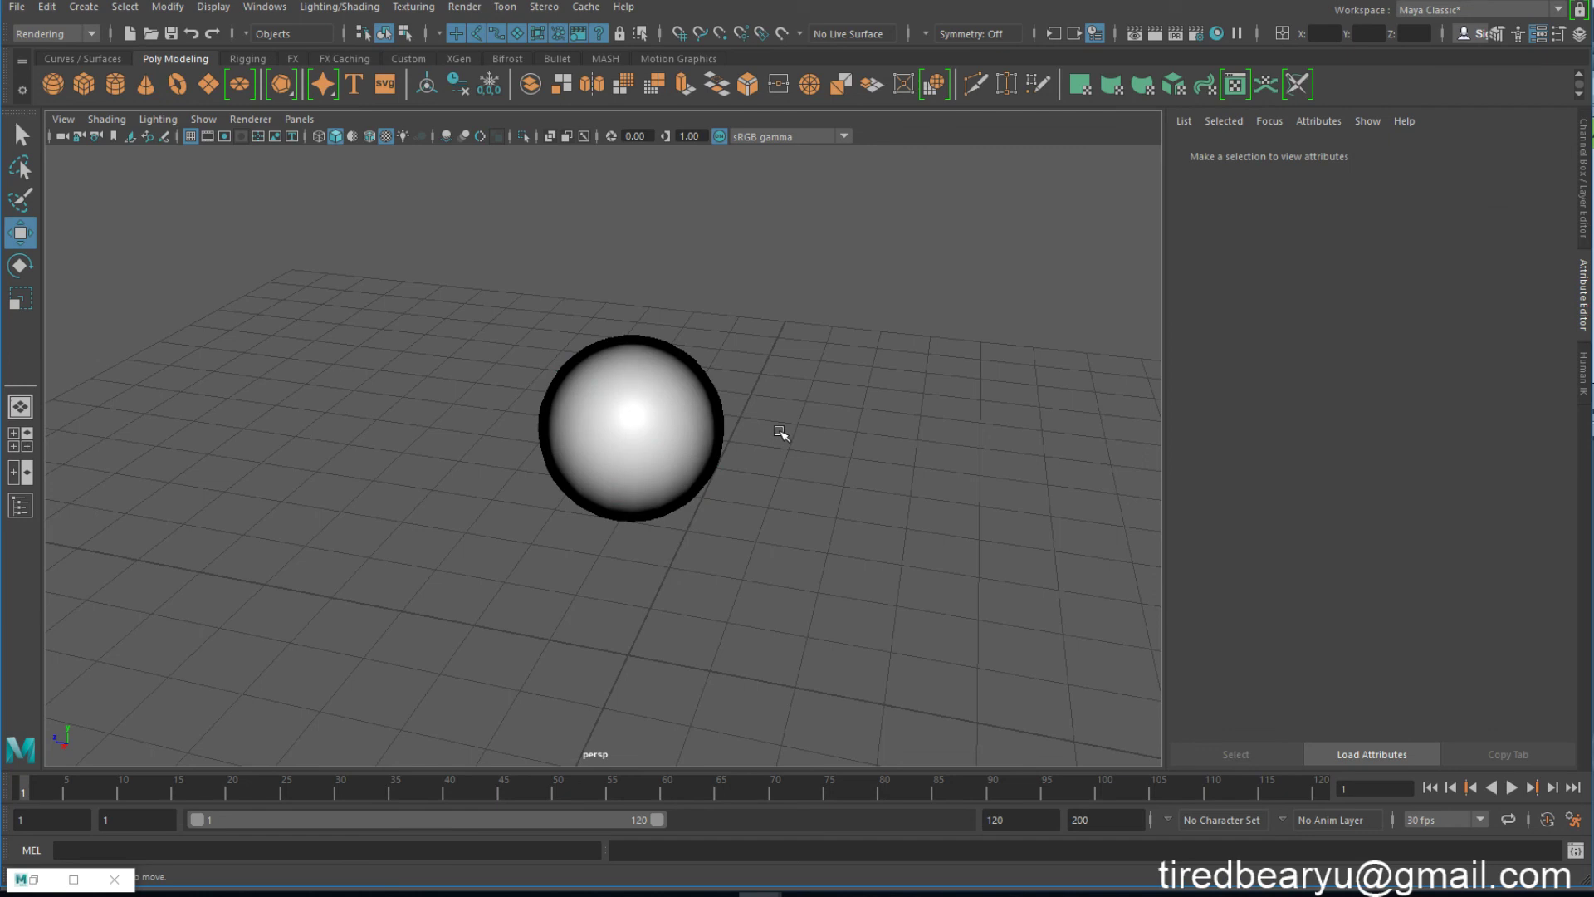
left_click(669, 418)
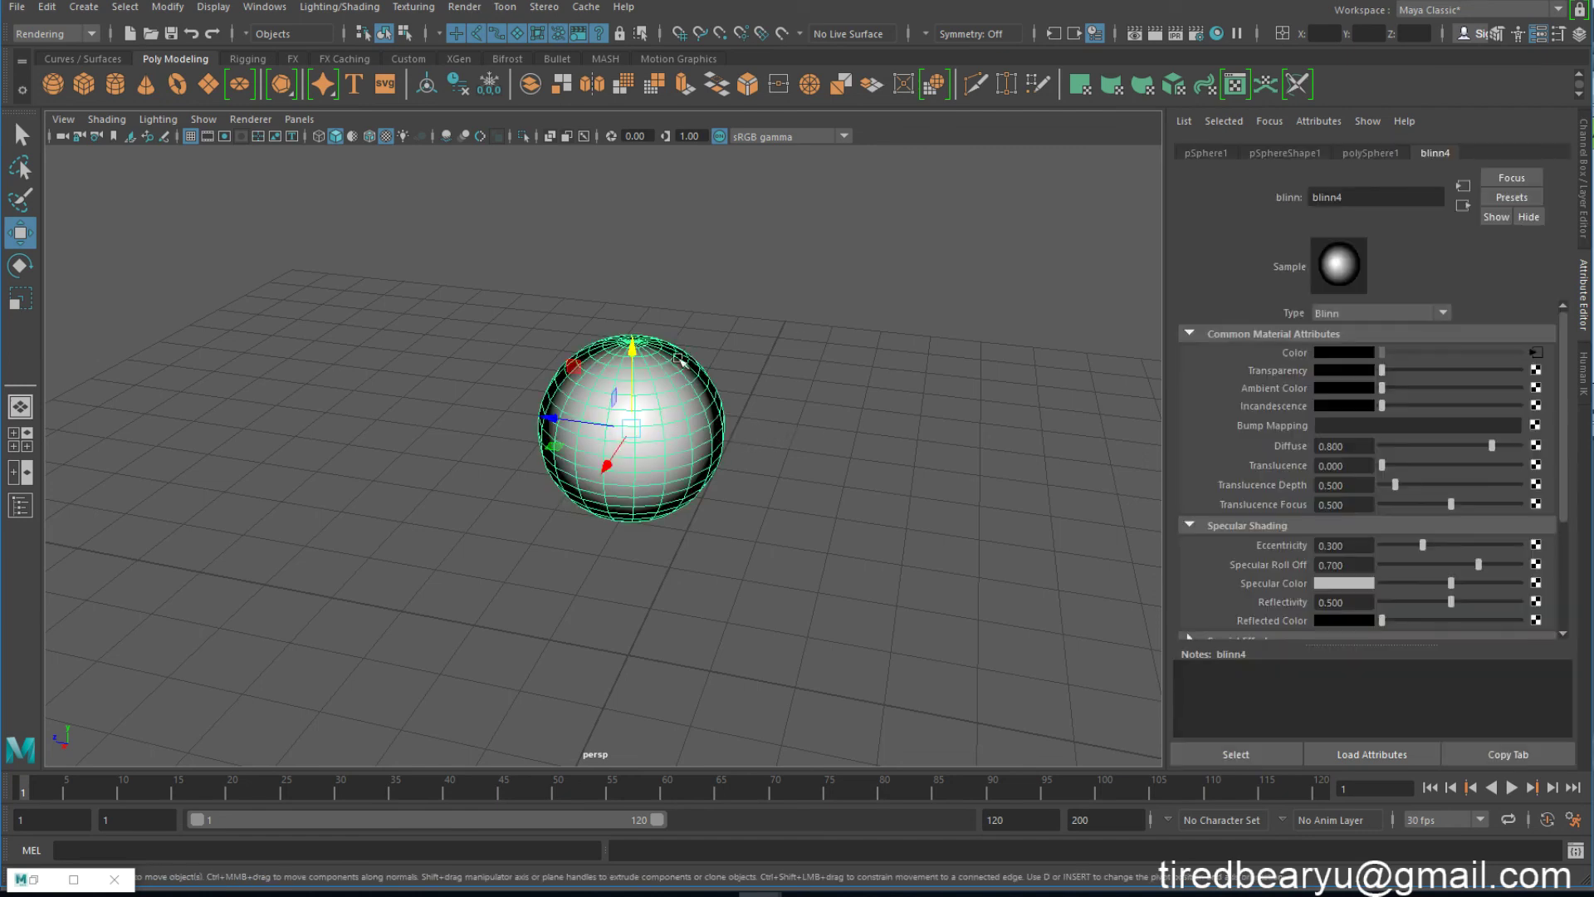